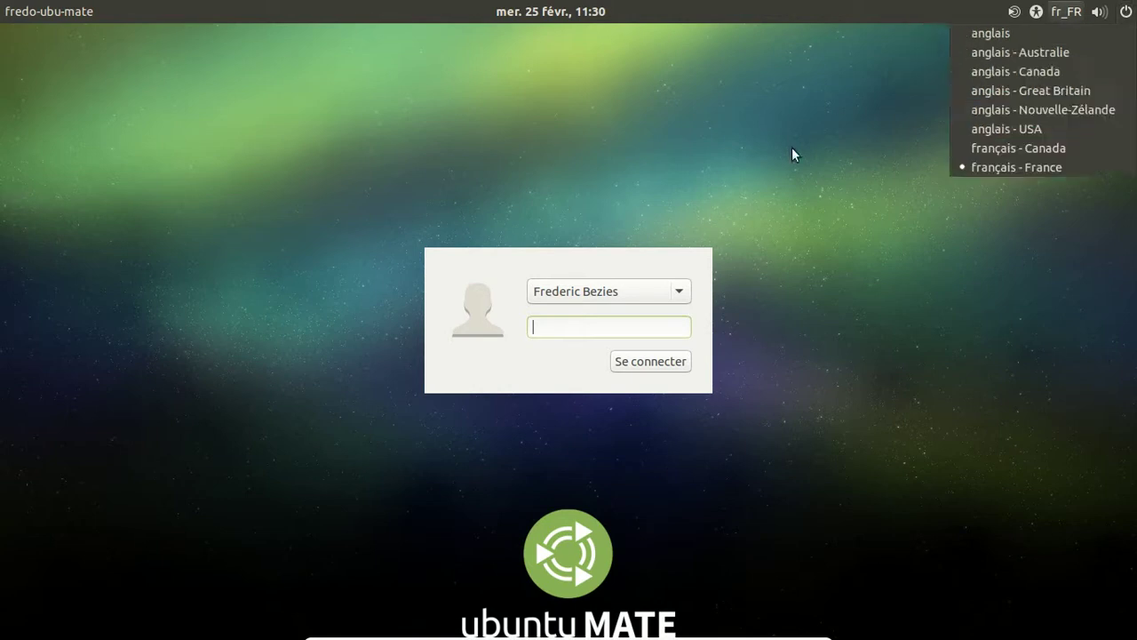
Log in to the desktop session by entering the account password
{"action": "type", "text": "*******"}
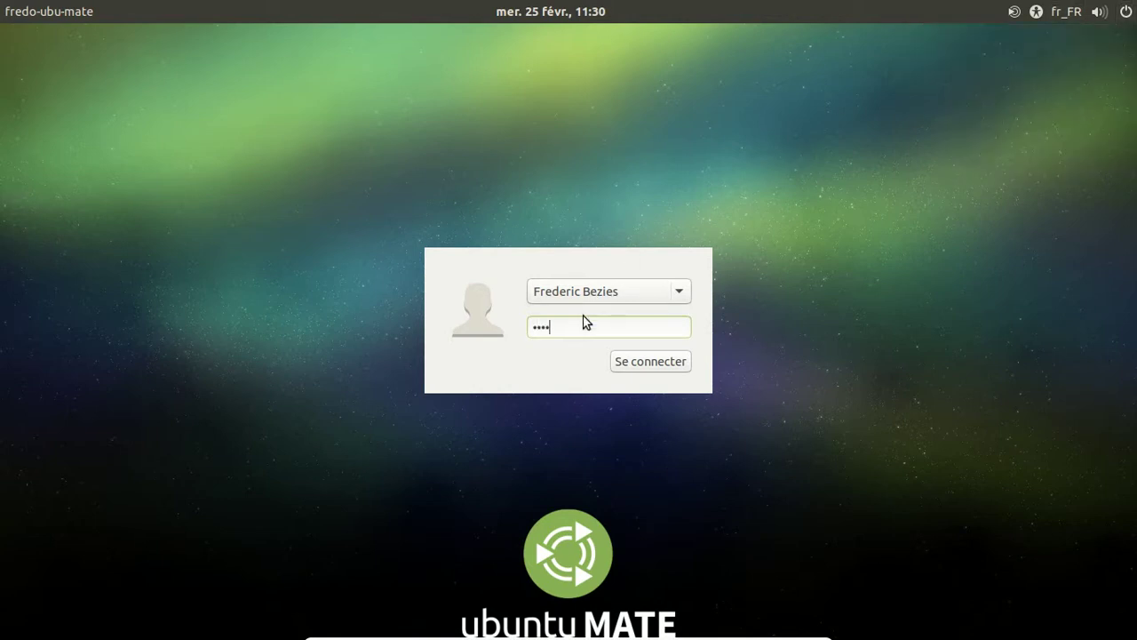
{"action": "key", "text": "Return"}
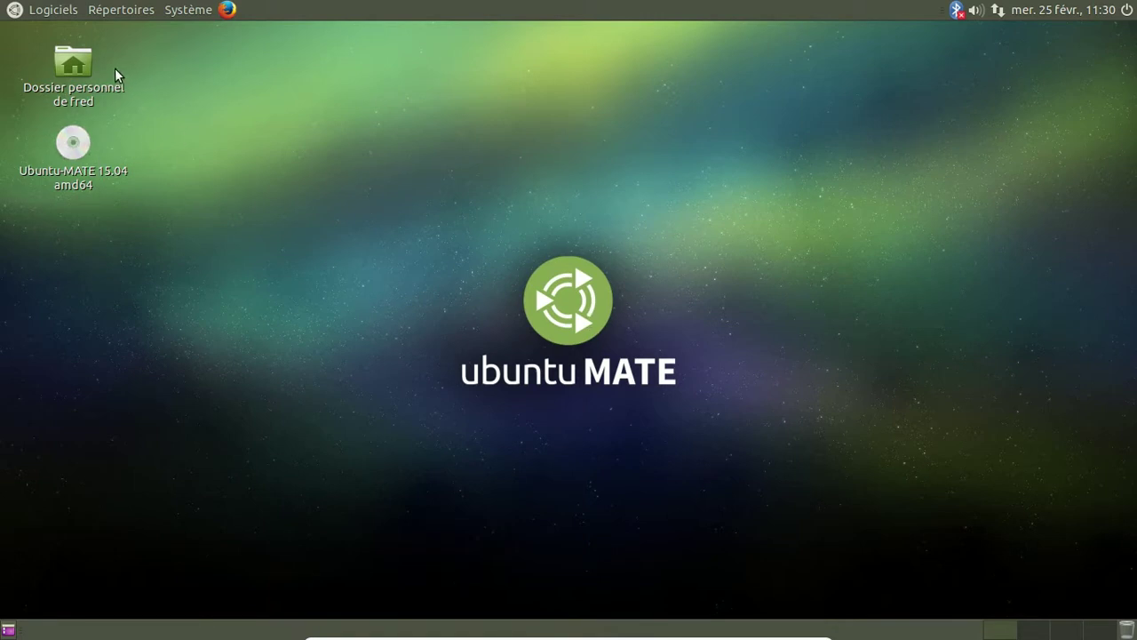
Open the personal home folder from the desktop, examine its contents, and close the file manager window
{"action": "left_click", "coordinate": [60, 92]}
{"action": "double_click", "coordinate": [60, 92]}
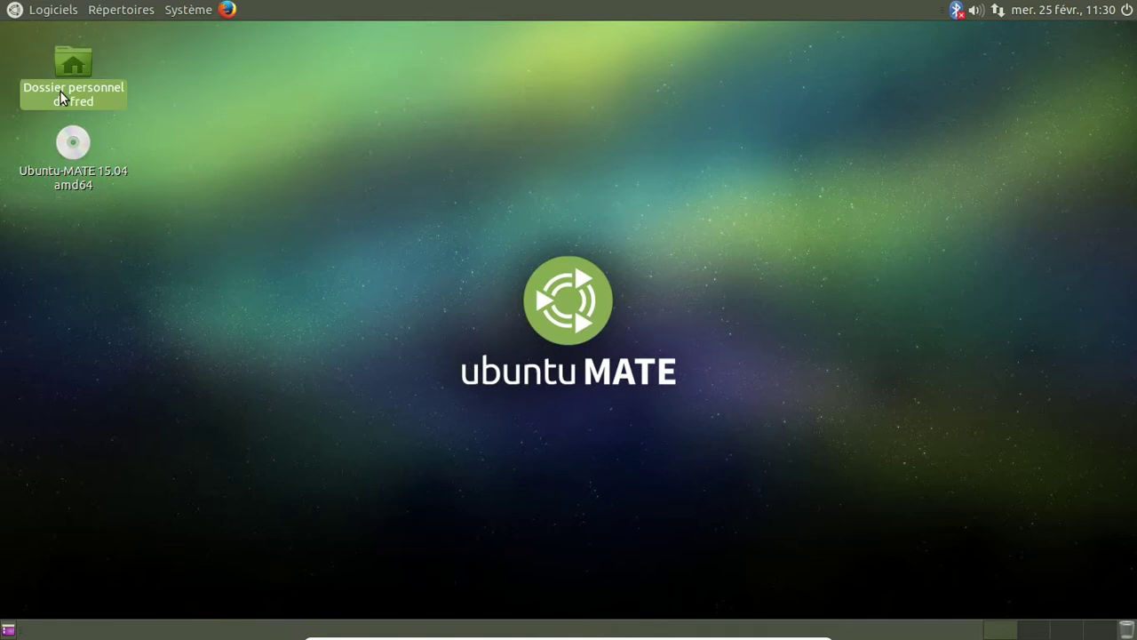
{"action": "left_click_drag", "start_coordinate": [478, 75], "coordinate": [512, 73]}
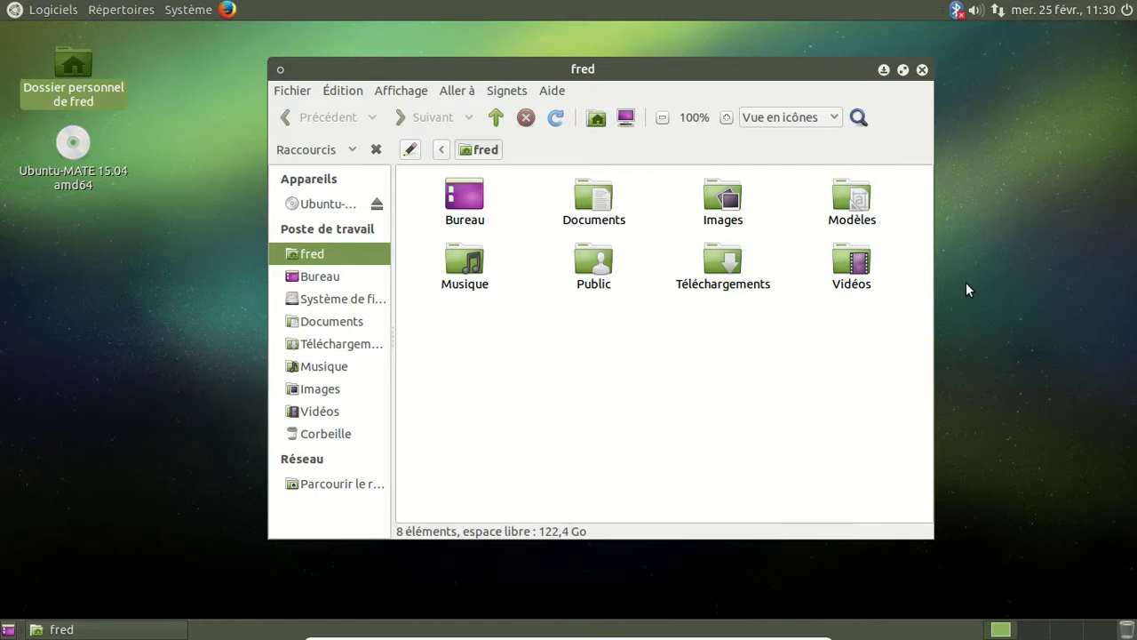
{"action": "left_click", "coordinate": [922, 70]}
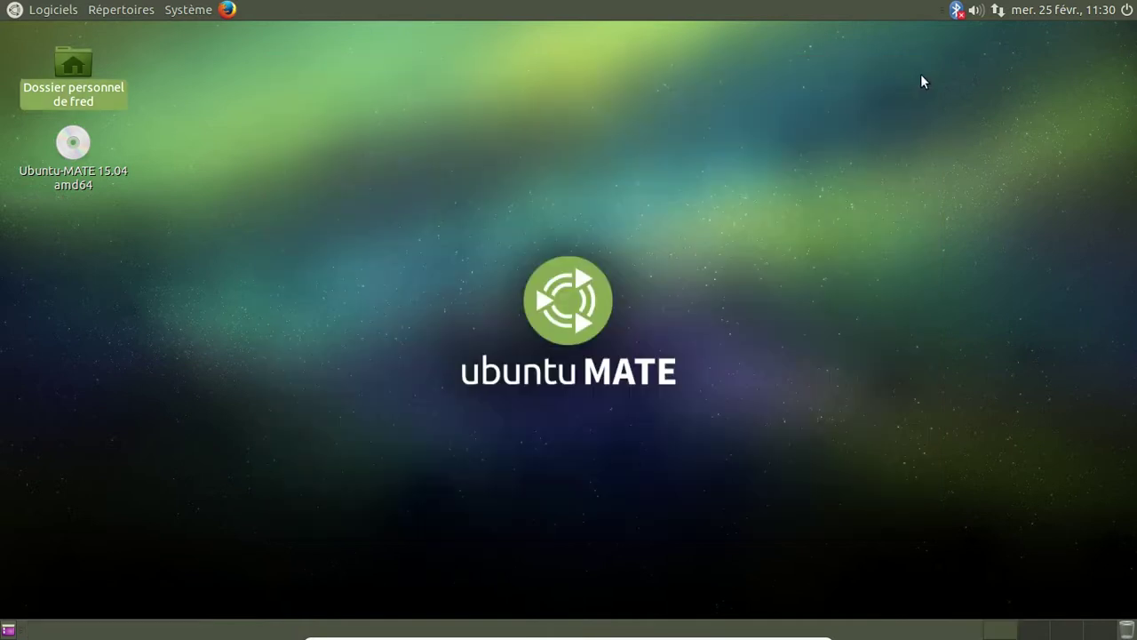
View the version information in the About MATE dialog and close it
{"action": "left_click", "coordinate": [178, 9]}
{"action": "left_click", "coordinate": [225, 120]}
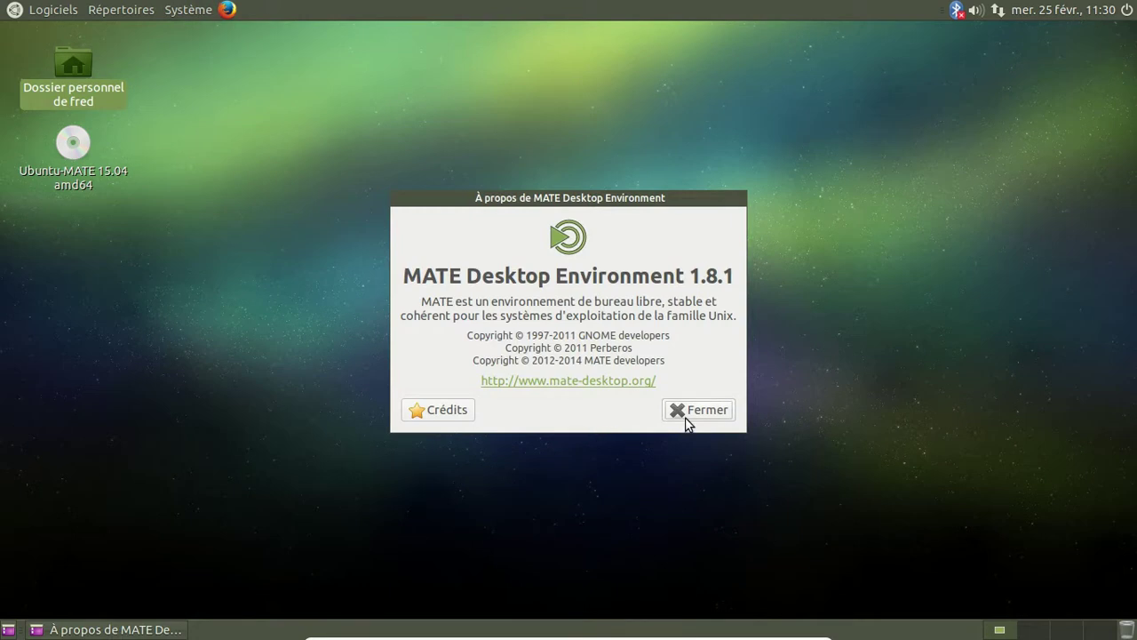
{"action": "left_click", "coordinate": [685, 416]}
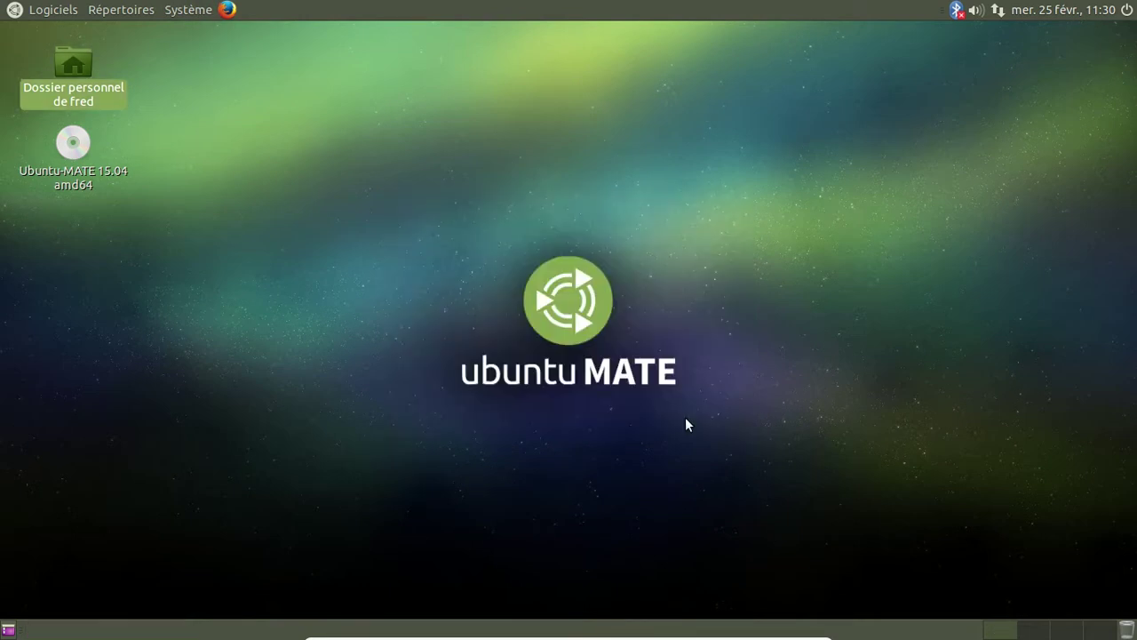
Open MATE System Monitor and examine the system overview and the CPU, memory and network usage history
{"action": "left_click", "coordinate": [66, 16]}
{"action": "mouse_move", "coordinate": [78, 191]}
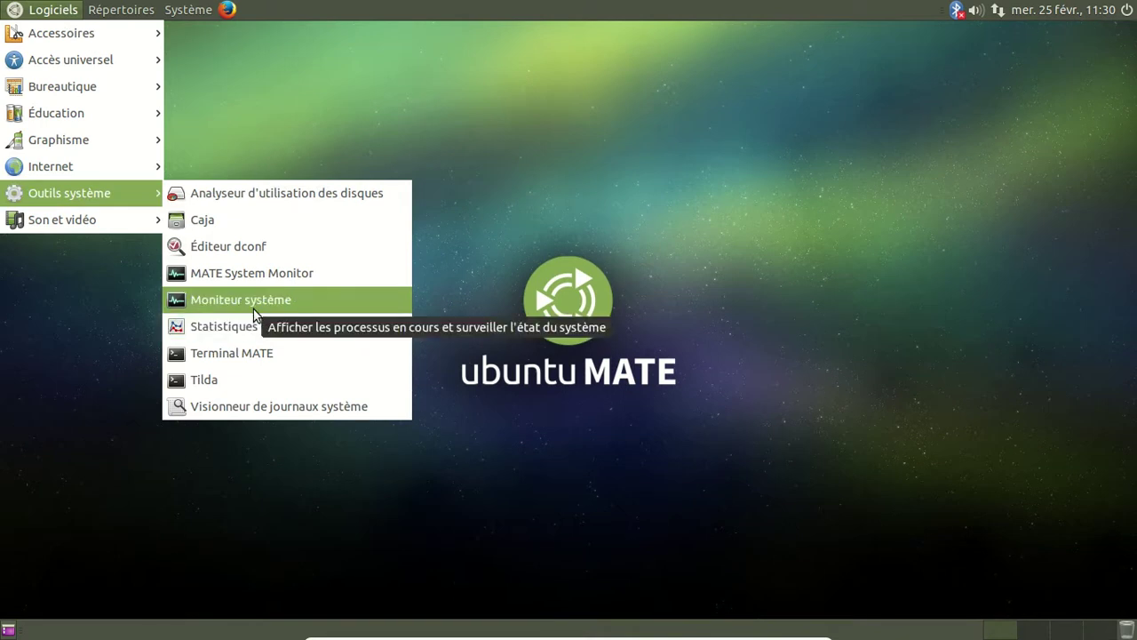
{"action": "left_click", "coordinate": [256, 274]}
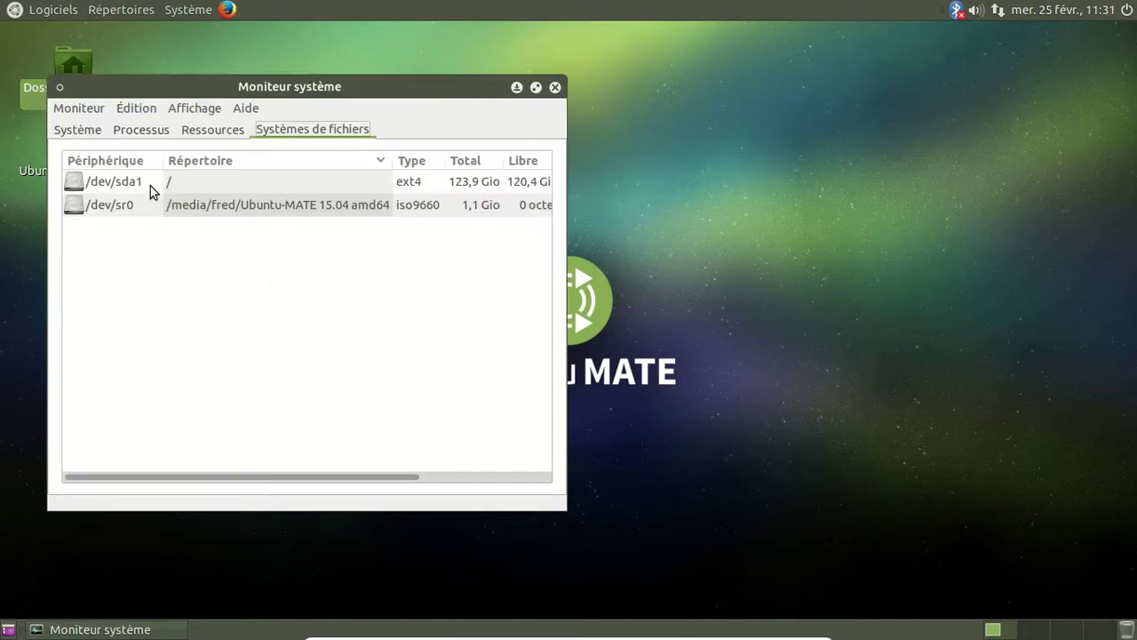
{"action": "left_click", "coordinate": [94, 130]}
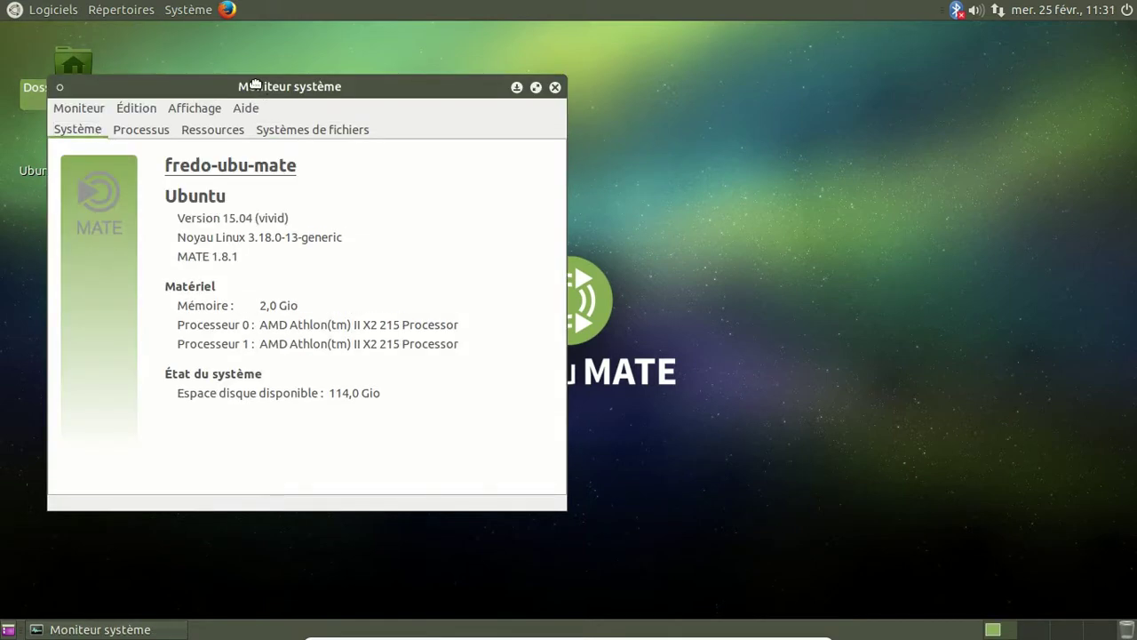
{"action": "left_click_drag", "start_coordinate": [256, 92], "coordinate": [513, 90]}
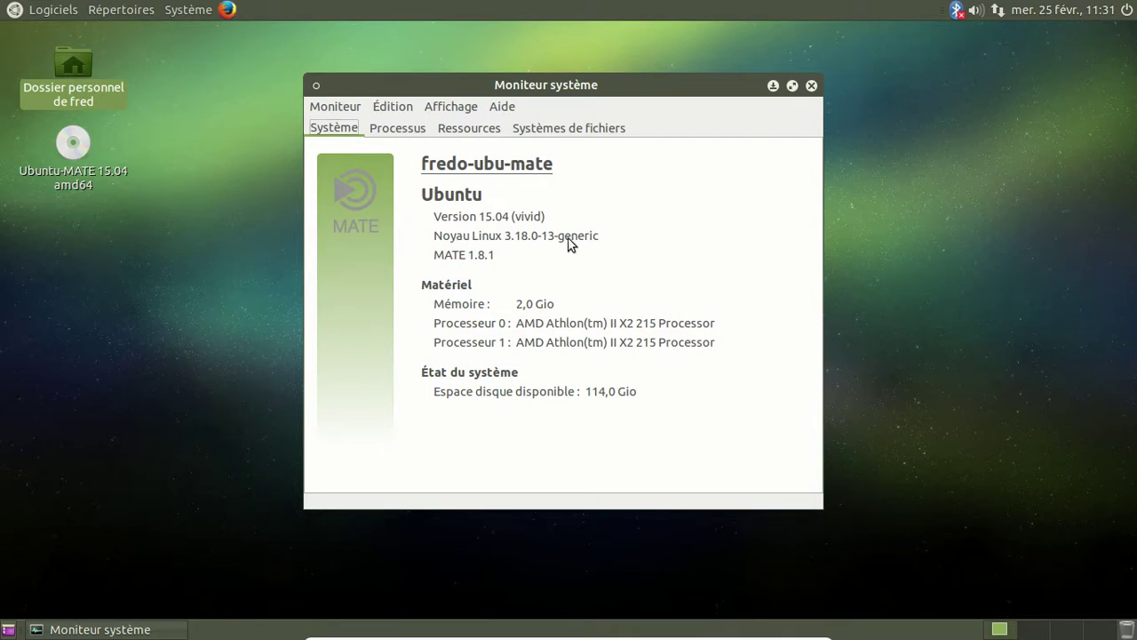
{"action": "left_click", "coordinate": [384, 133]}
{"action": "left_click", "coordinate": [450, 131]}
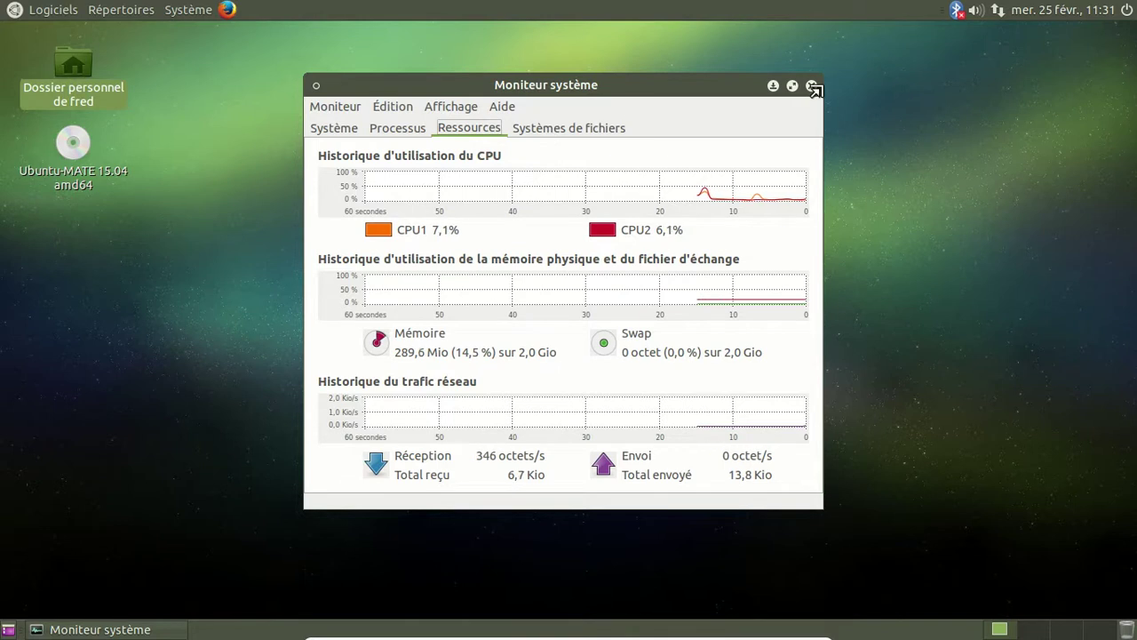
Examine the mounted file systems, widening the System Monitor window until every column fits, and close it
{"action": "left_click", "coordinate": [586, 131]}
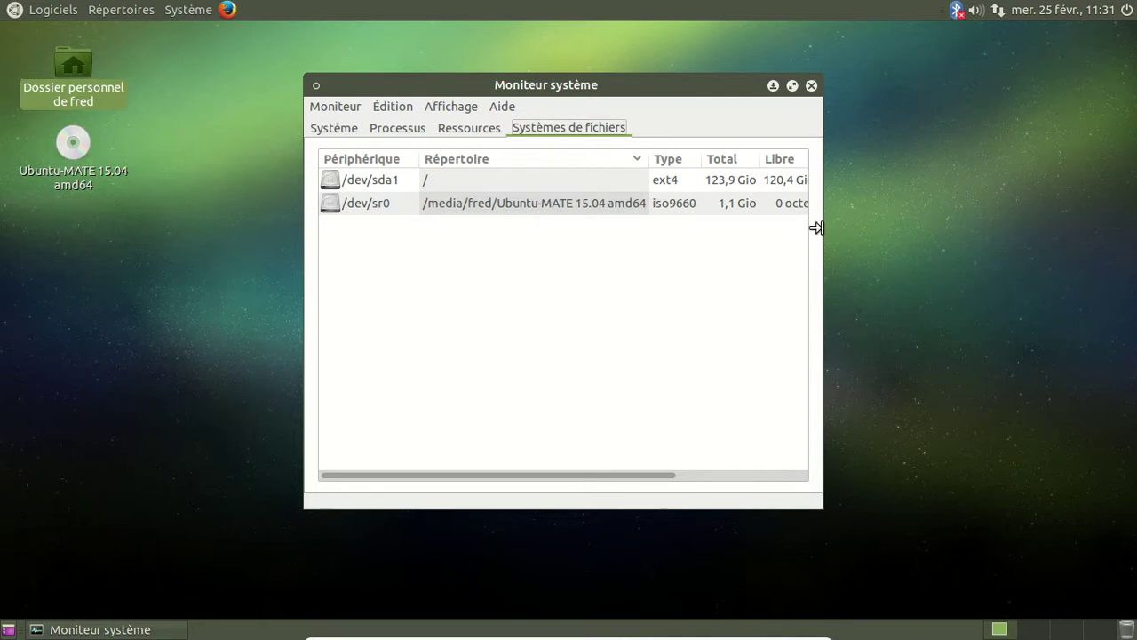
{"action": "left_click_drag", "start_coordinate": [825, 229], "coordinate": [936, 213]}
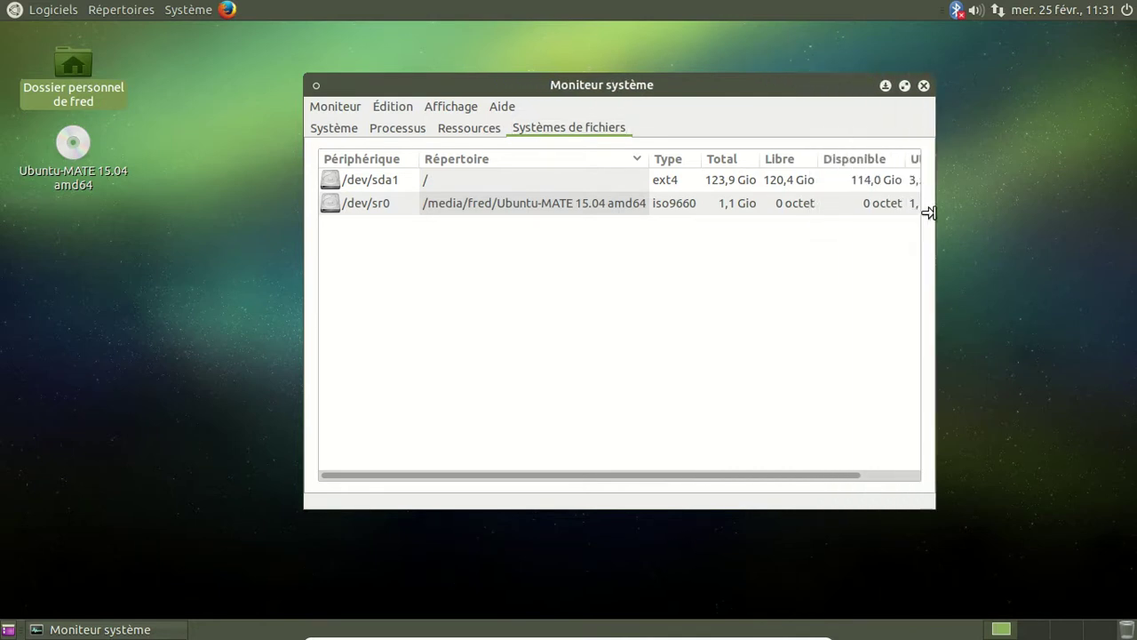
{"action": "left_click_drag", "start_coordinate": [695, 89], "coordinate": [584, 91]}
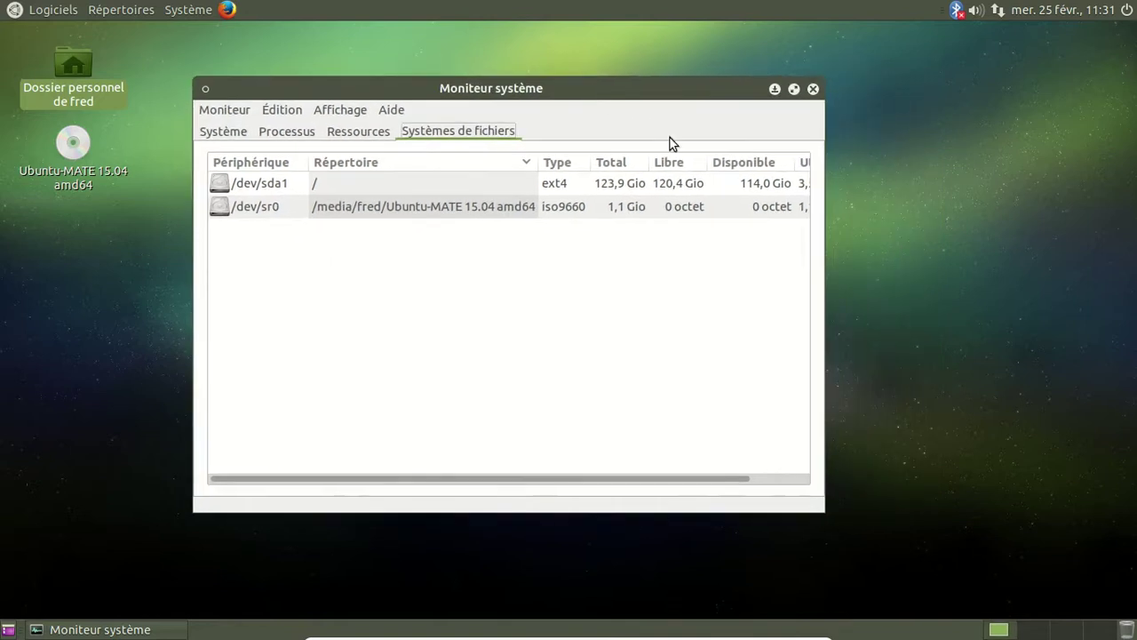
{"action": "left_click_drag", "start_coordinate": [815, 190], "coordinate": [940, 184]}
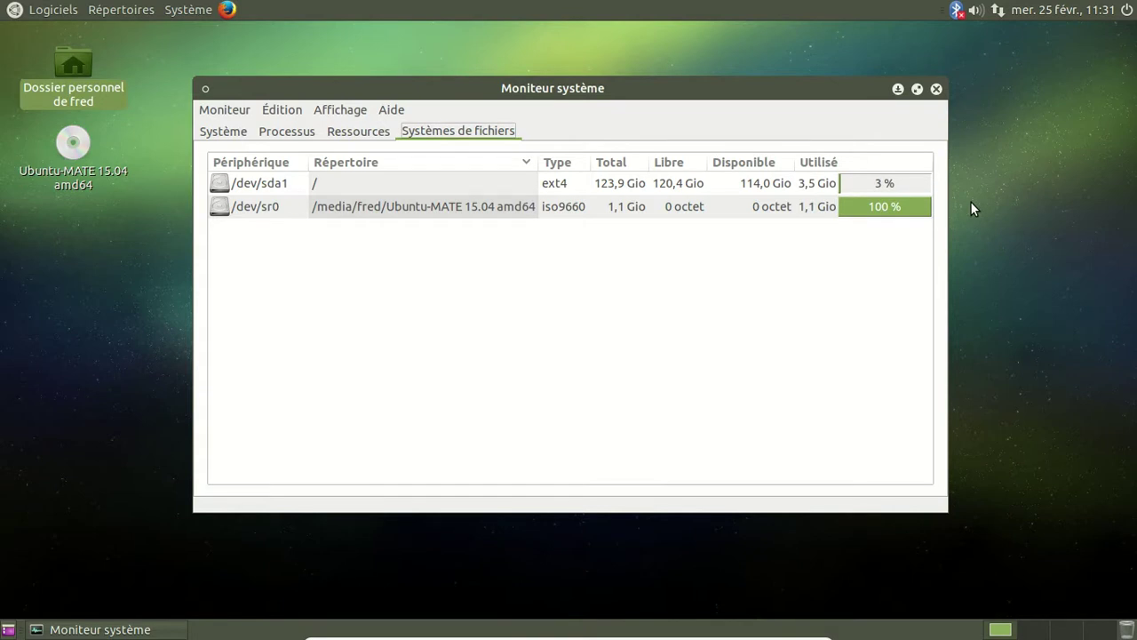
{"action": "left_click", "coordinate": [937, 89]}
Examine the installed applications by category, from Accessoires to Son et vidéo, and the list of places in Répertoires
{"action": "left_click", "coordinate": [71, 13]}
{"action": "mouse_move", "coordinate": [60, 42]}
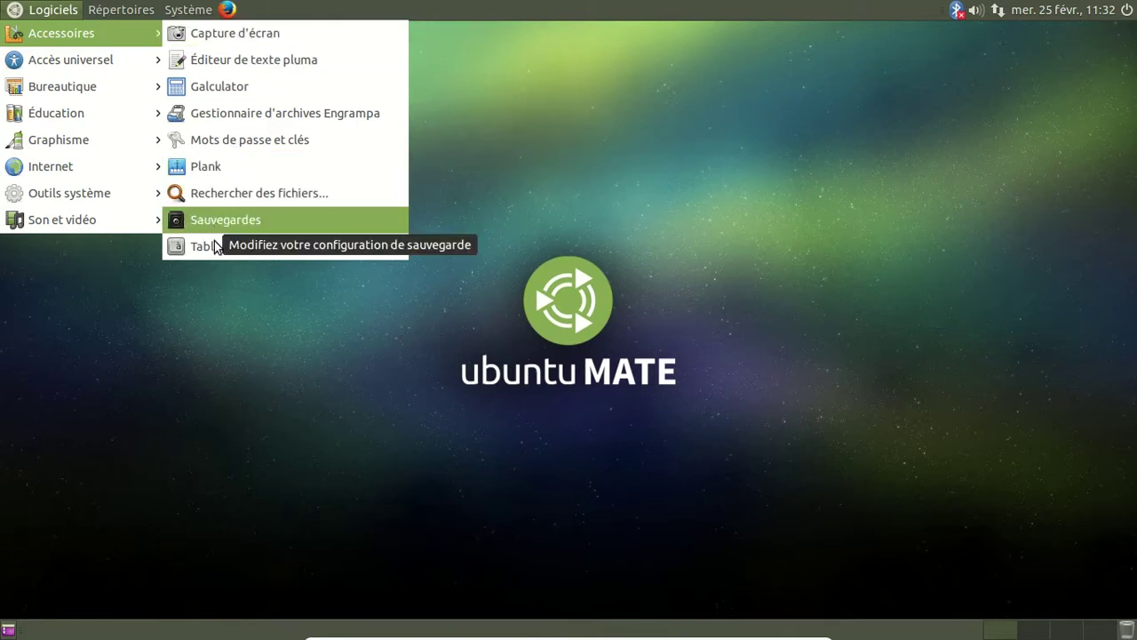
{"action": "mouse_move", "coordinate": [113, 59]}
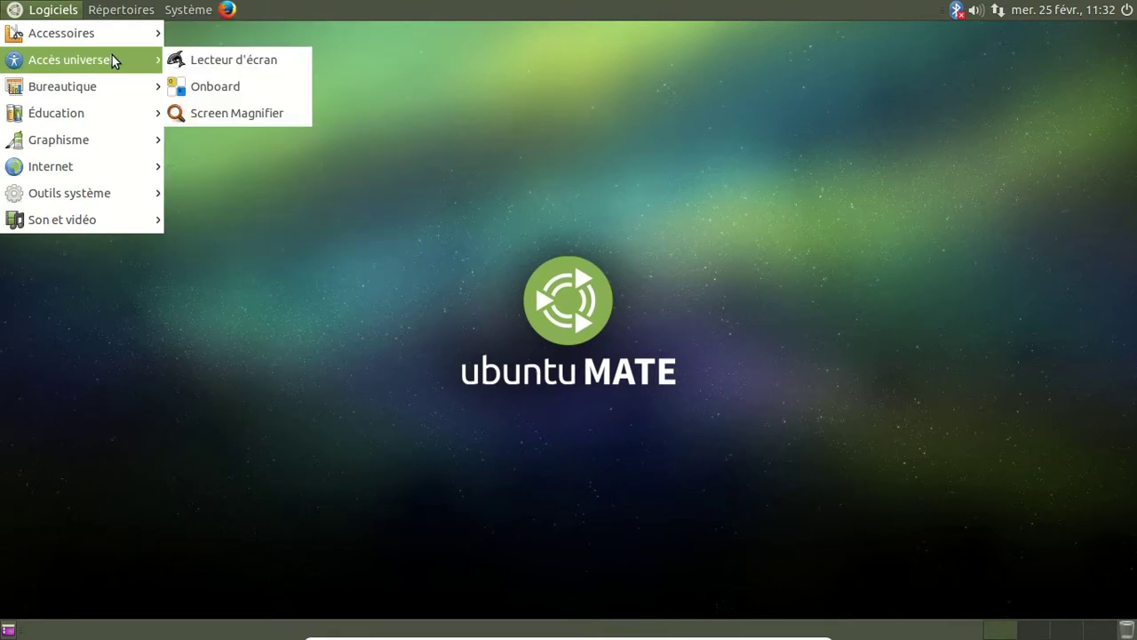
{"action": "mouse_move", "coordinate": [132, 77]}
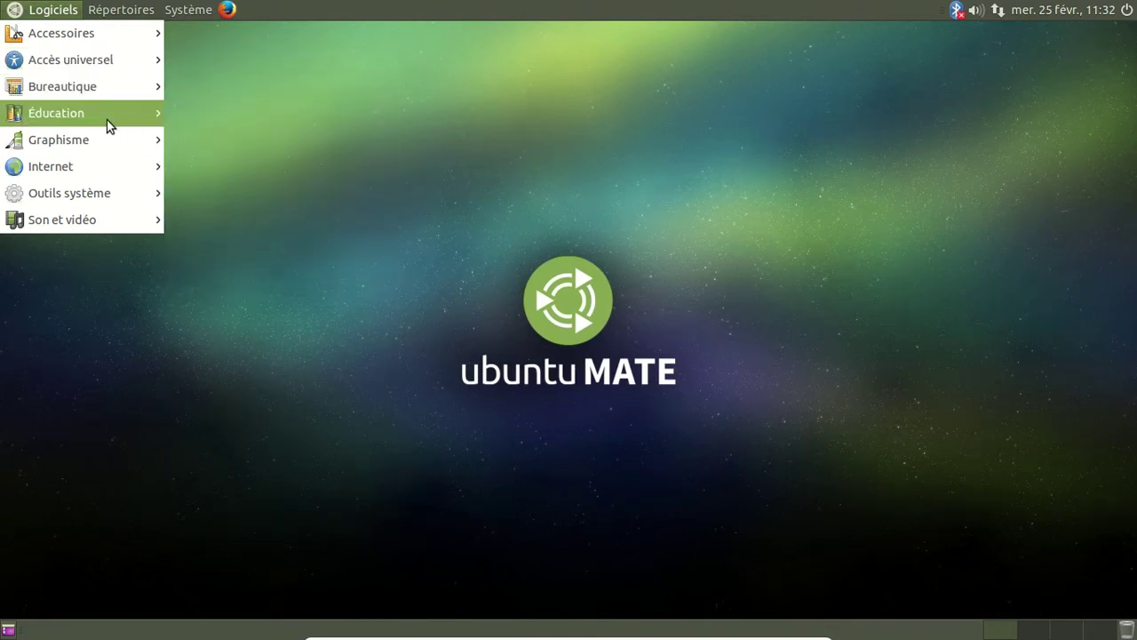
{"action": "mouse_move", "coordinate": [107, 121]}
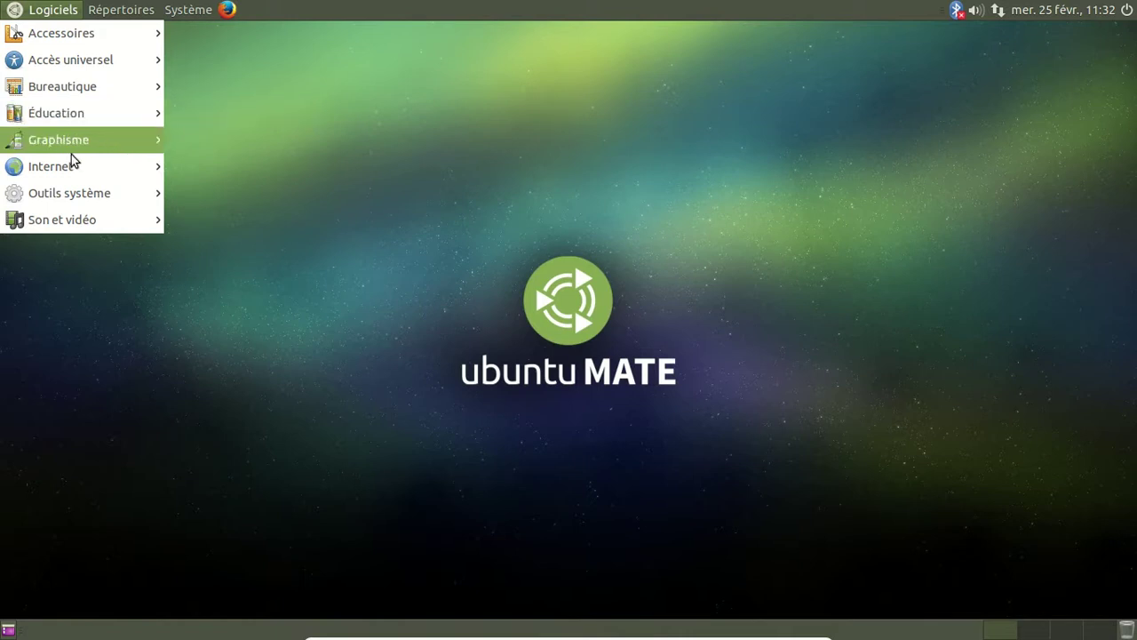
{"action": "mouse_move", "coordinate": [71, 154]}
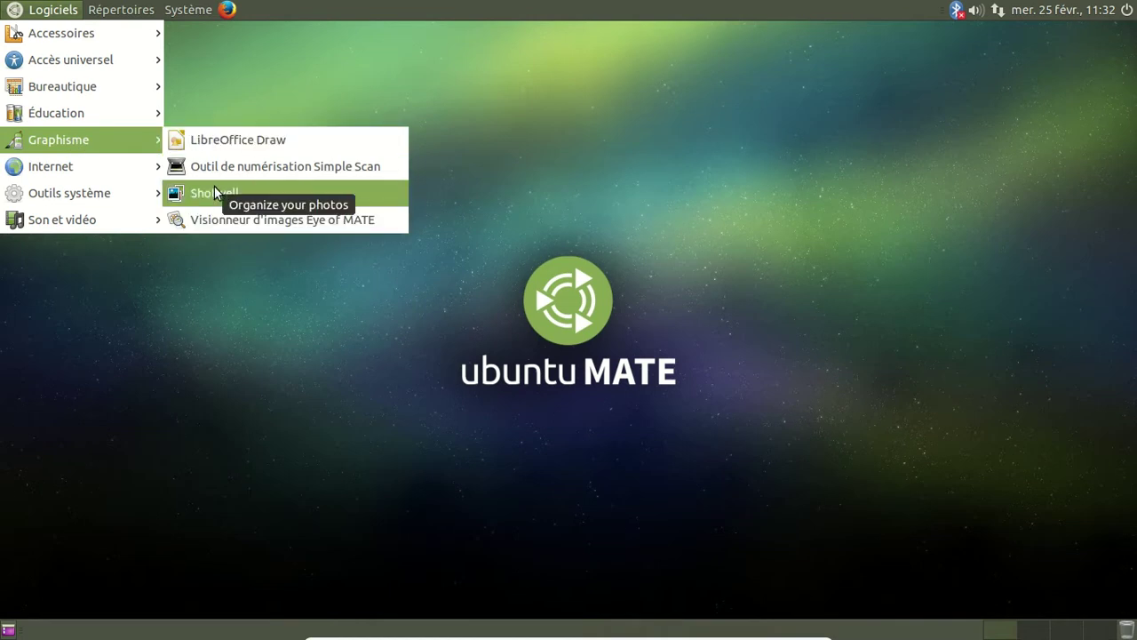
{"action": "mouse_move", "coordinate": [39, 177]}
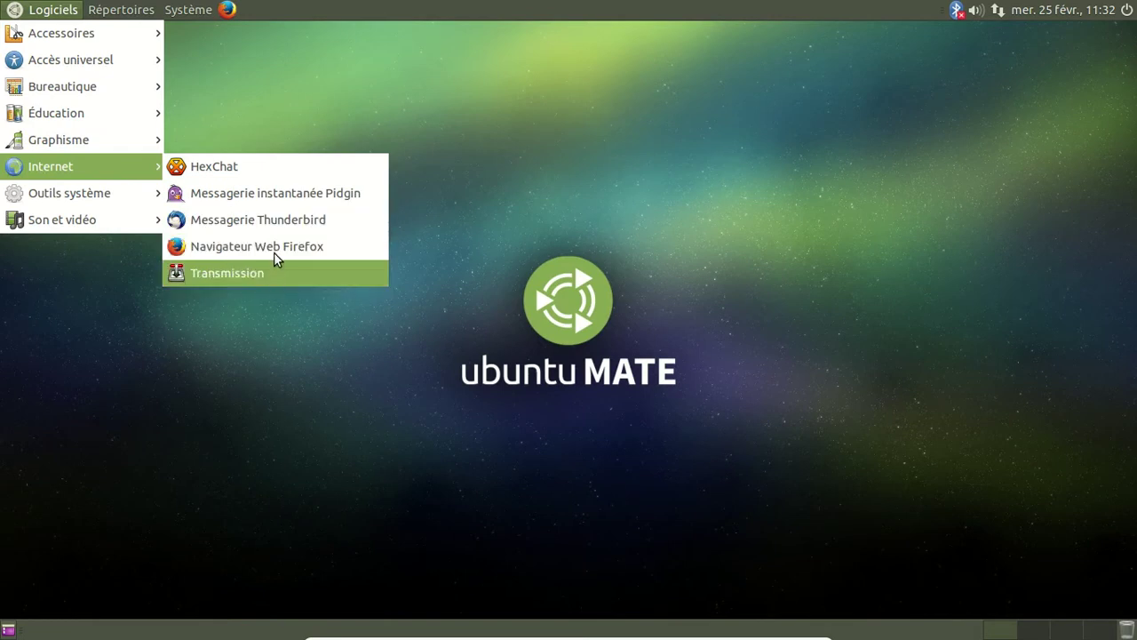
{"action": "mouse_move", "coordinate": [102, 203]}
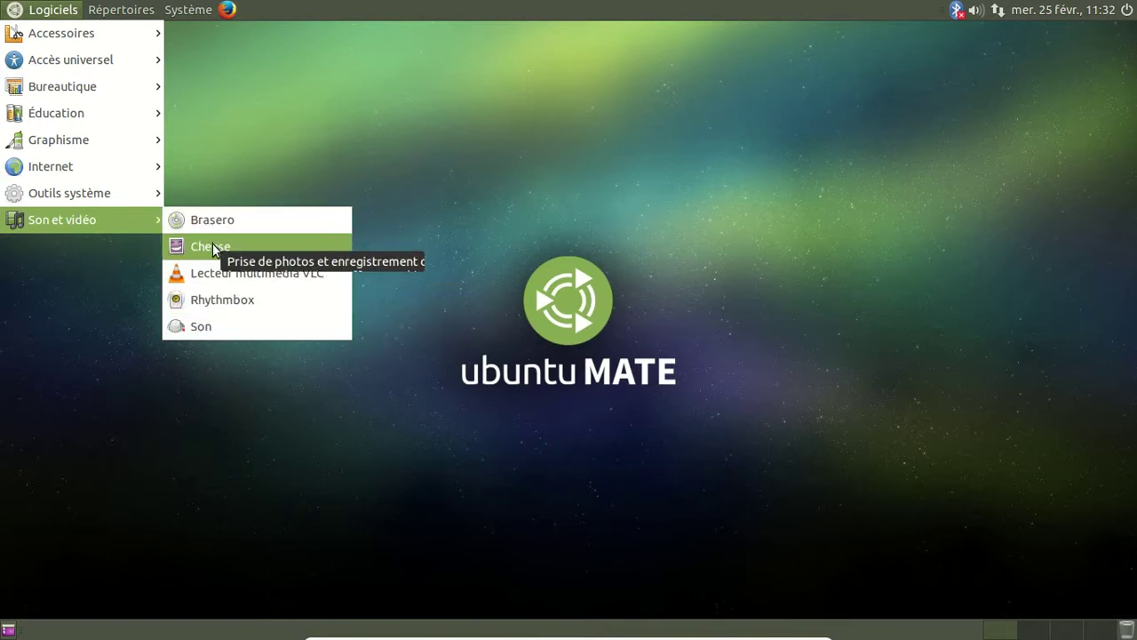
{"action": "mouse_move", "coordinate": [133, 11]}
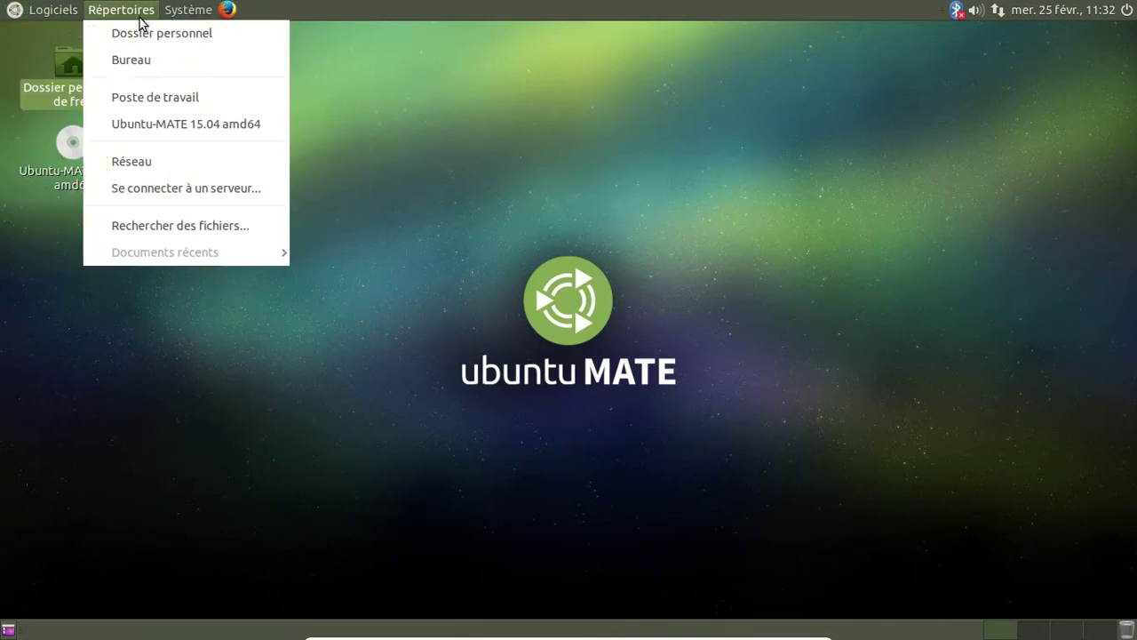
Examine the system preferences under Apparence, Autre, Internet et réseau, Matériel and Personnel, plus the remaining Système entries
{"action": "mouse_move", "coordinate": [176, 10]}
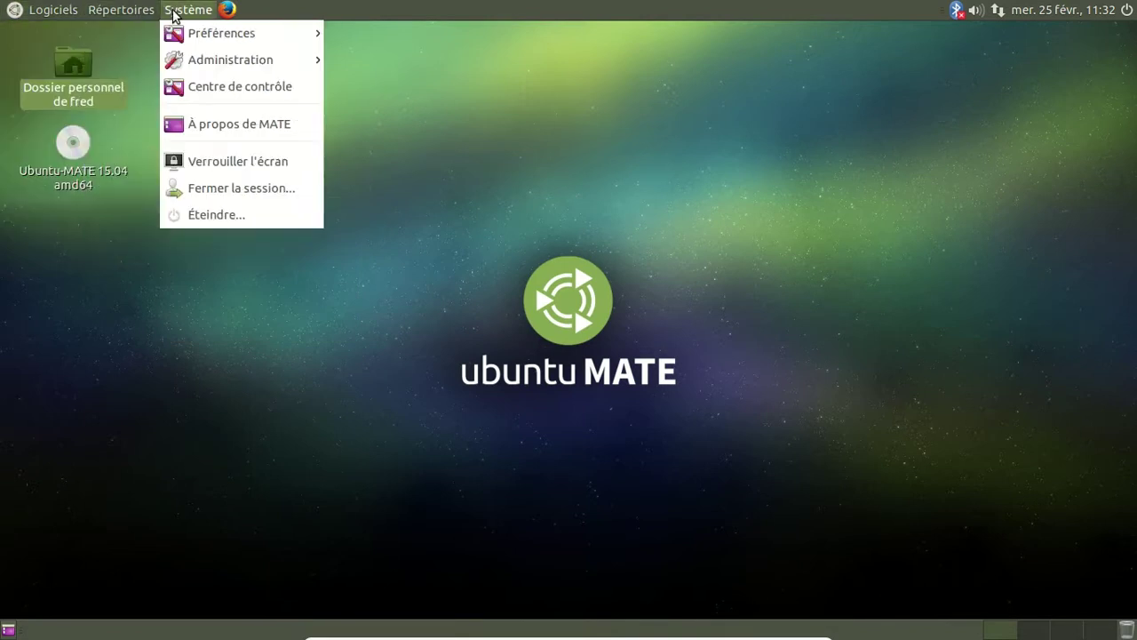
{"action": "mouse_move", "coordinate": [184, 35]}
{"action": "mouse_move", "coordinate": [413, 36]}
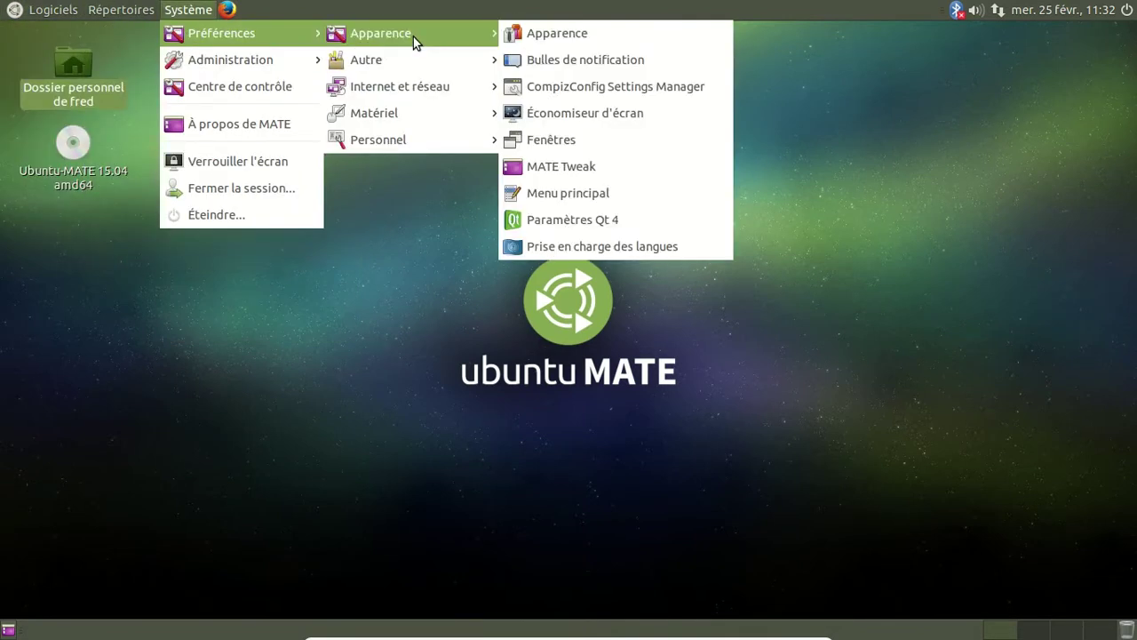
{"action": "mouse_move", "coordinate": [422, 62]}
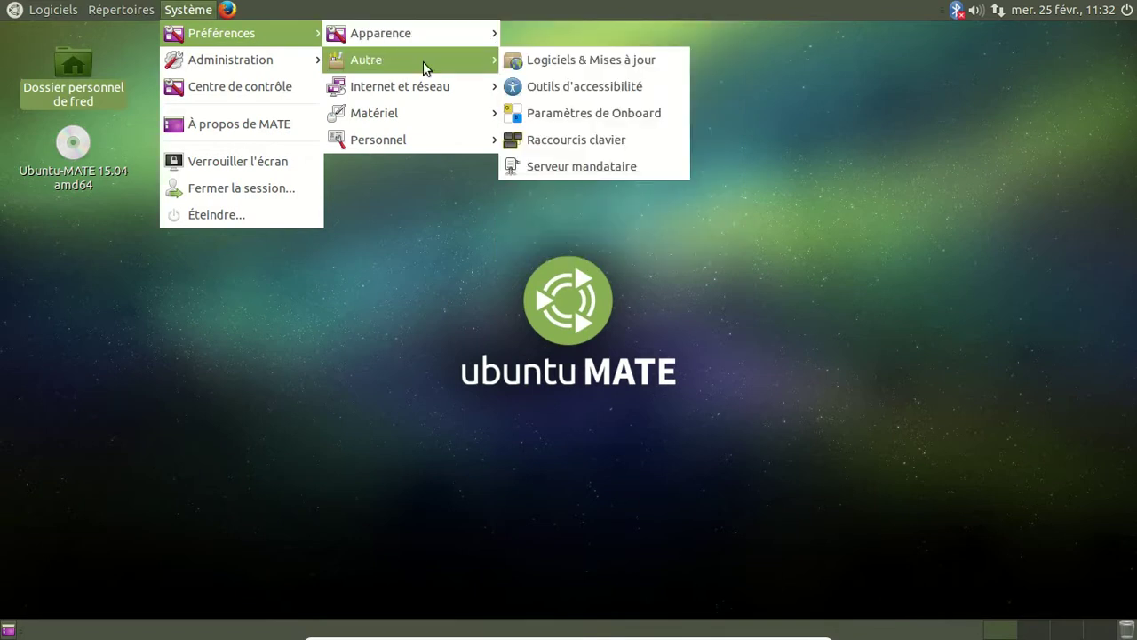
{"action": "mouse_move", "coordinate": [410, 87]}
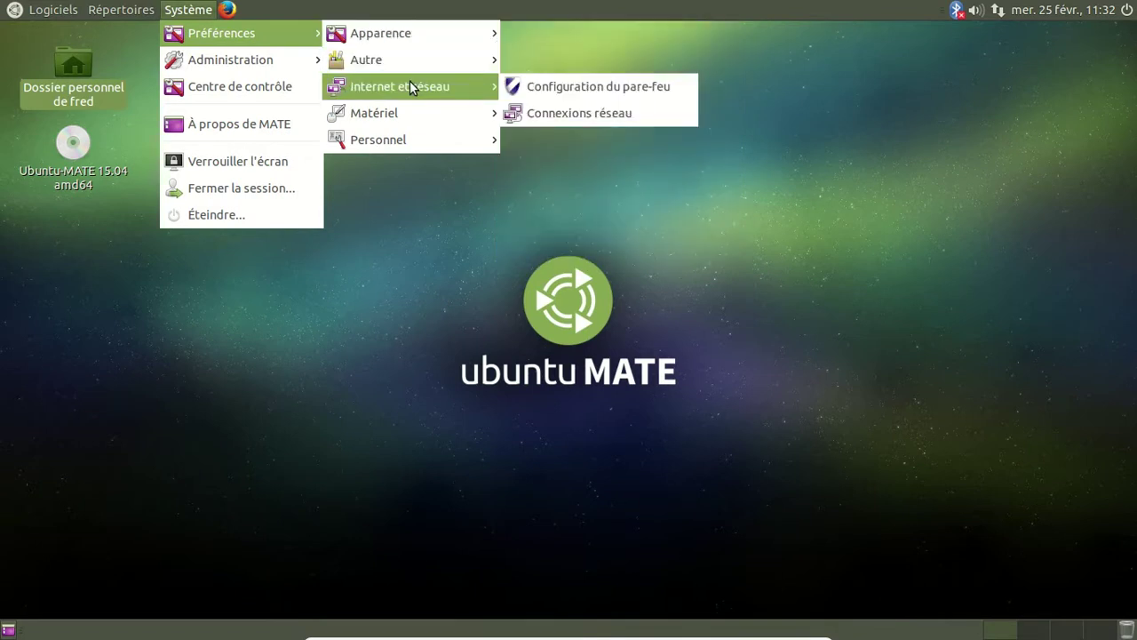
{"action": "mouse_move", "coordinate": [396, 113]}
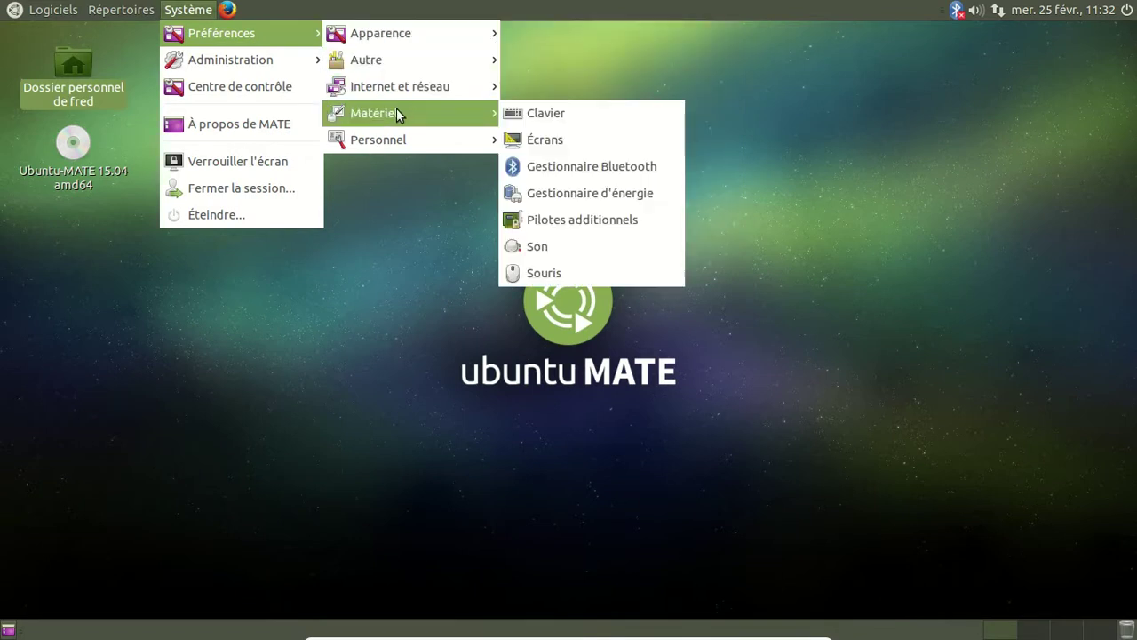
{"action": "mouse_move", "coordinate": [390, 139]}
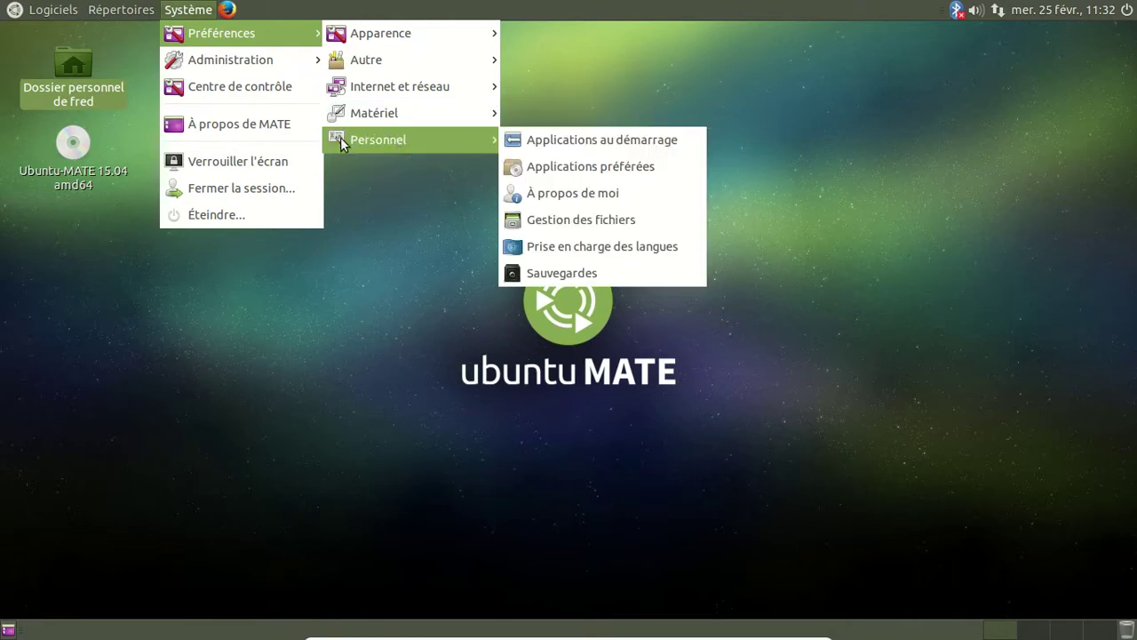
{"action": "mouse_move", "coordinate": [253, 73]}
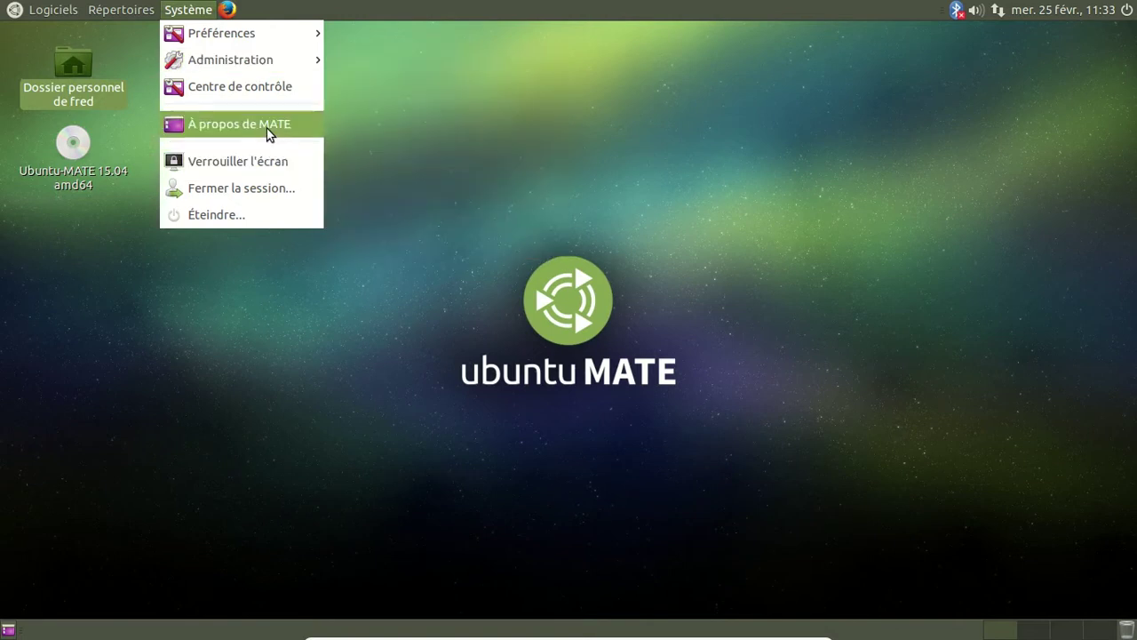
{"action": "left_click", "coordinate": [554, 110]}
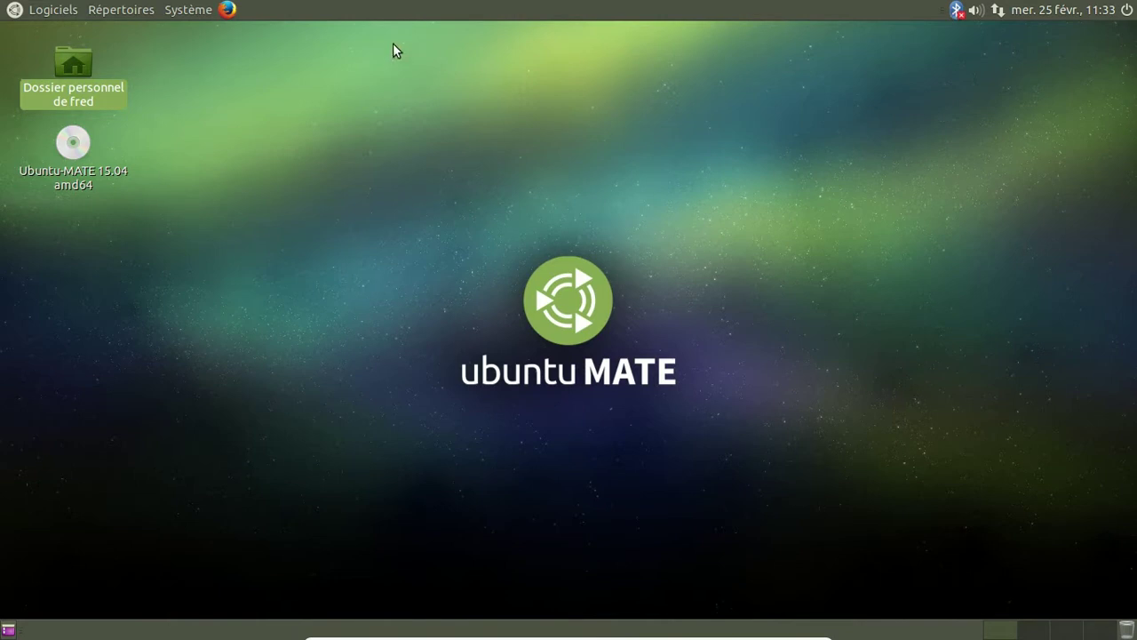
Clear the desktop icon selection and launch the LibreOffice start center from the office applications
{"action": "left_click", "coordinate": [142, 105]}
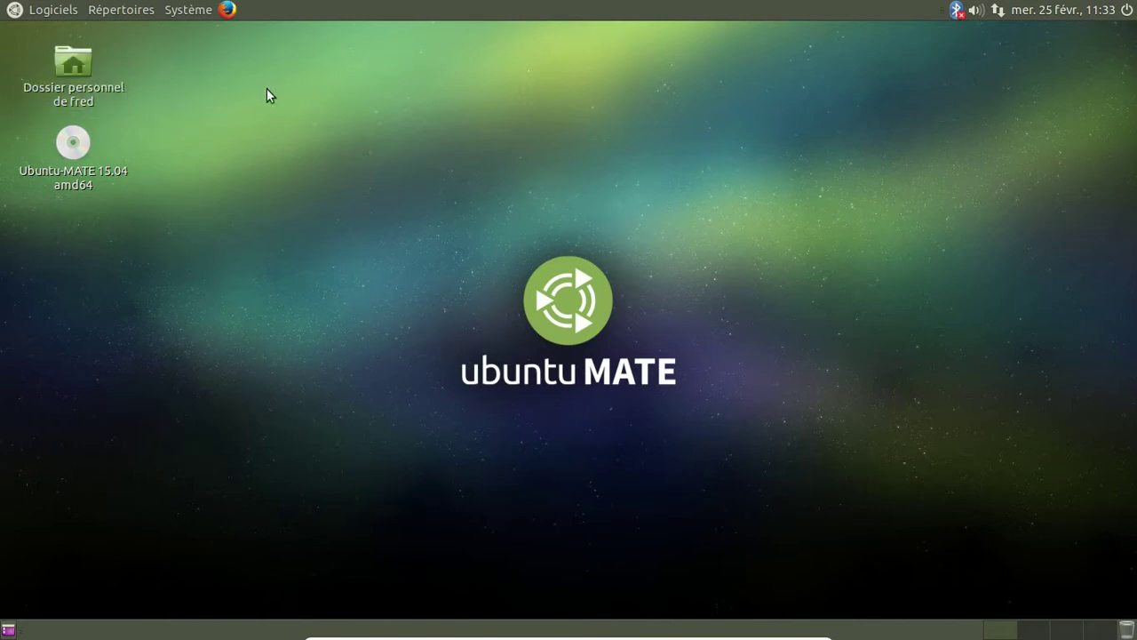
{"action": "left_click", "coordinate": [59, 12]}
{"action": "mouse_move", "coordinate": [68, 97]}
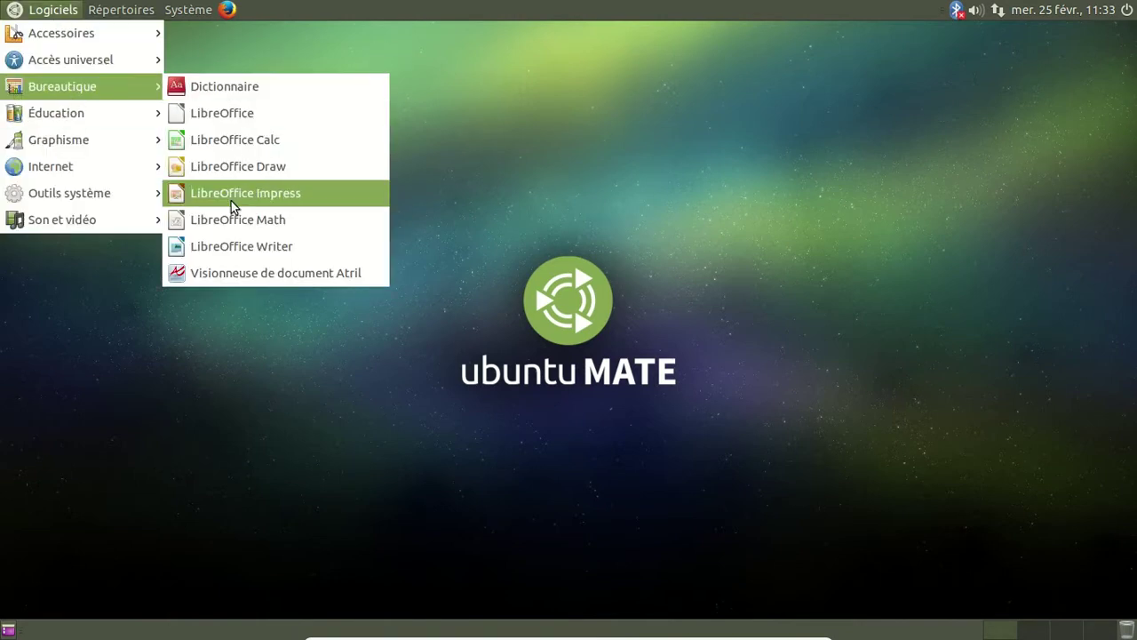
{"action": "left_click", "coordinate": [218, 141]}
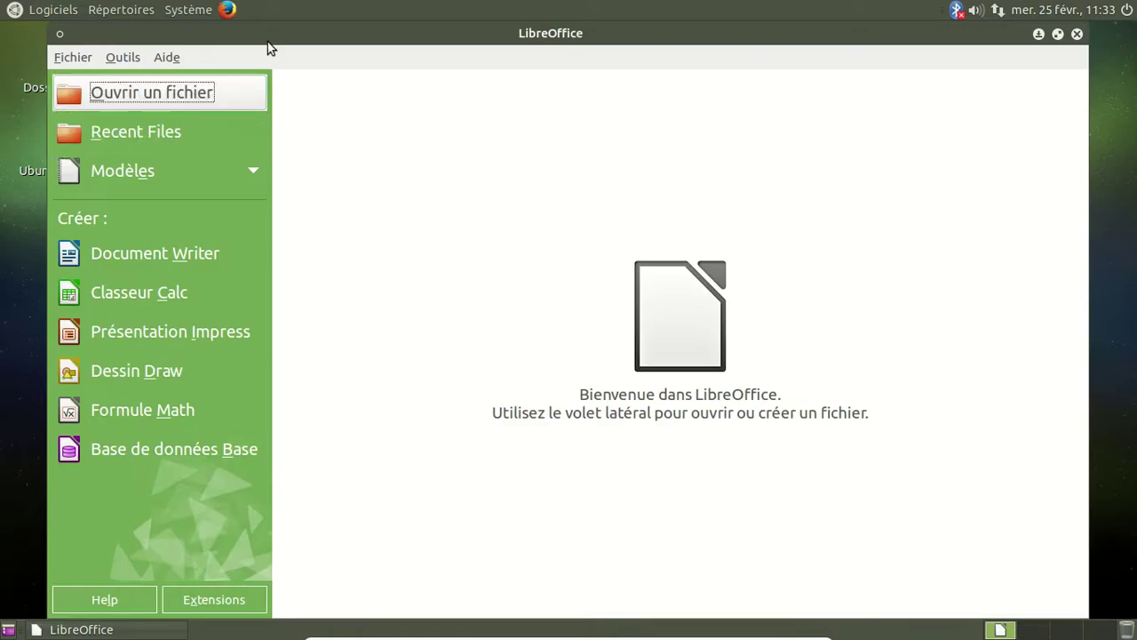
Check the LibreOffice version information and close it
{"action": "left_click", "coordinate": [168, 57]}
{"action": "left_click", "coordinate": [187, 144]}
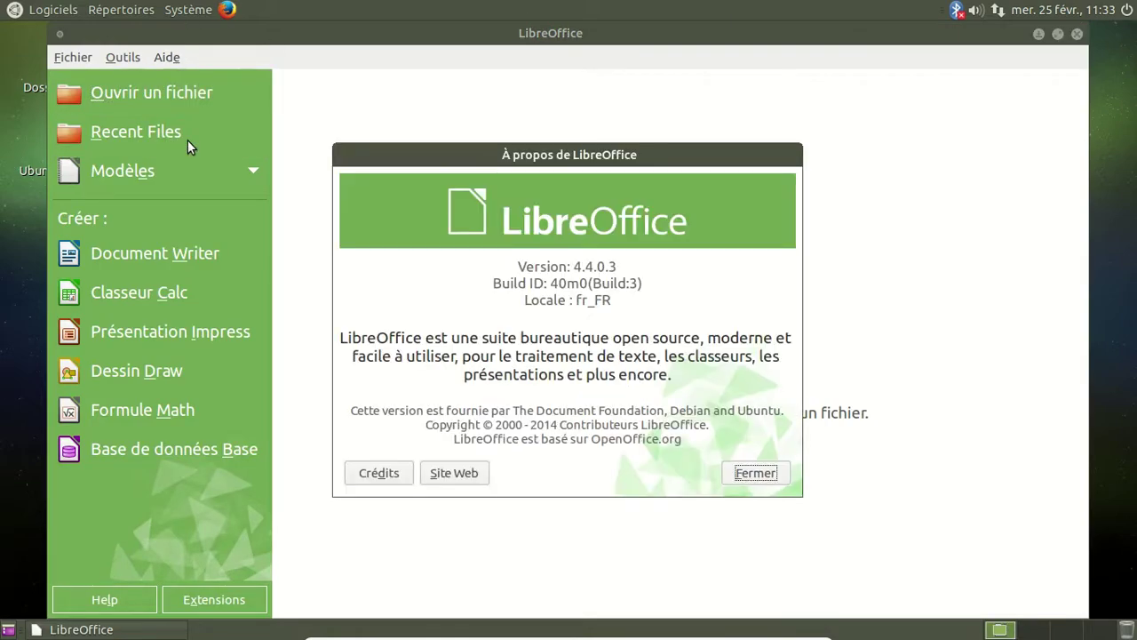
{"action": "left_click", "coordinate": [756, 473]}
Create a blank Calc spreadsheet, examine its sidebar panels from Propriétés to Fonctions, and close it
{"action": "left_click", "coordinate": [183, 297]}
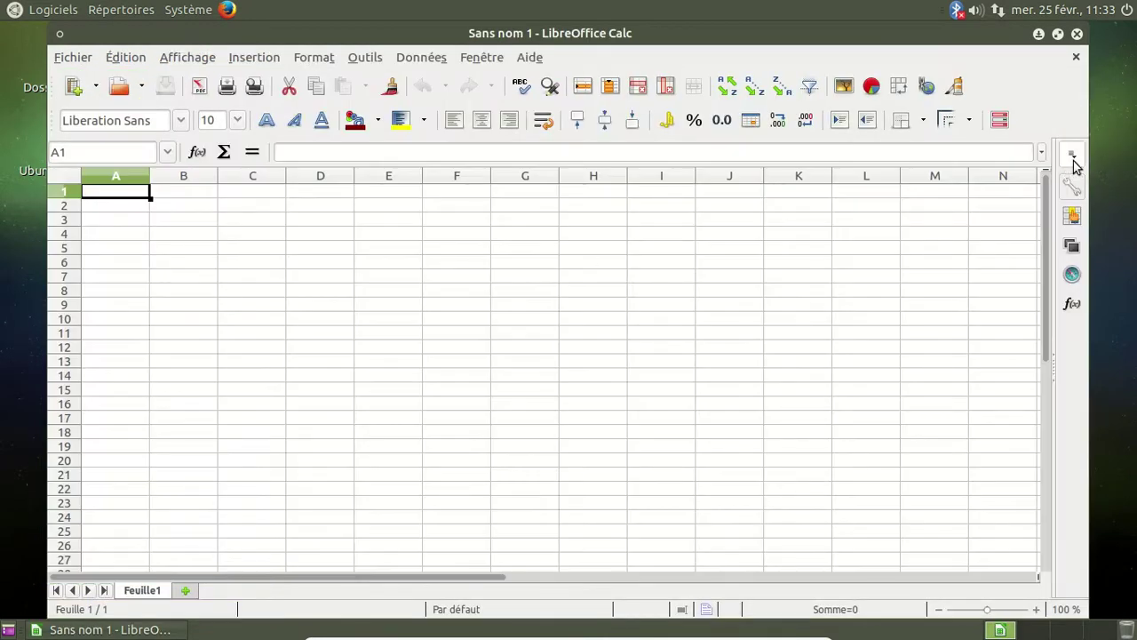
{"action": "left_click", "coordinate": [1072, 156]}
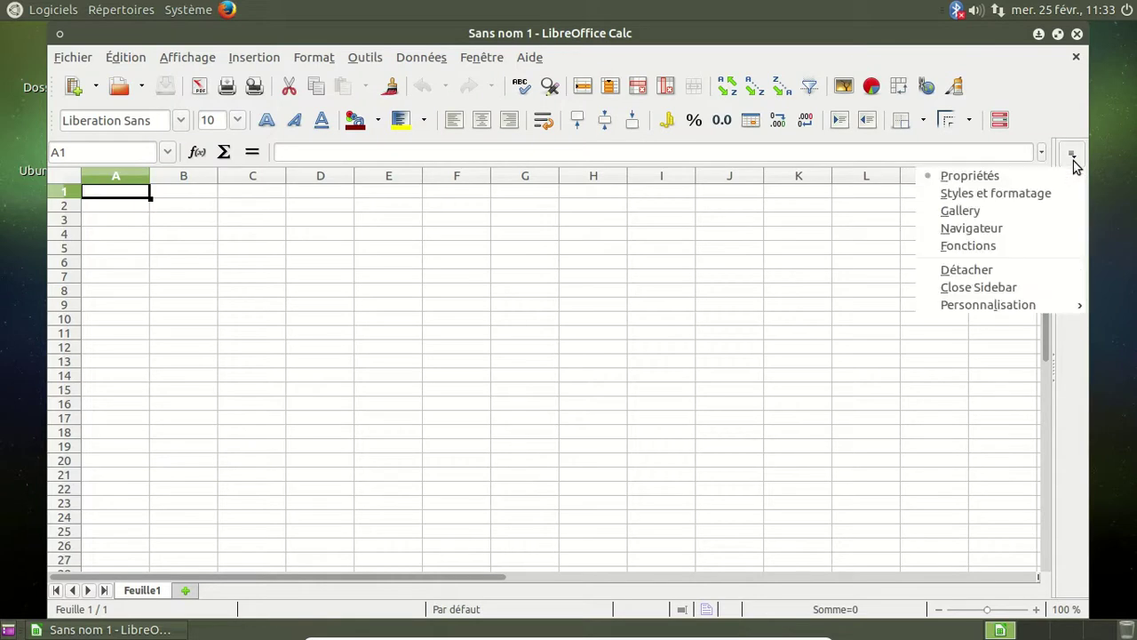
{"action": "left_click", "coordinate": [1074, 178]}
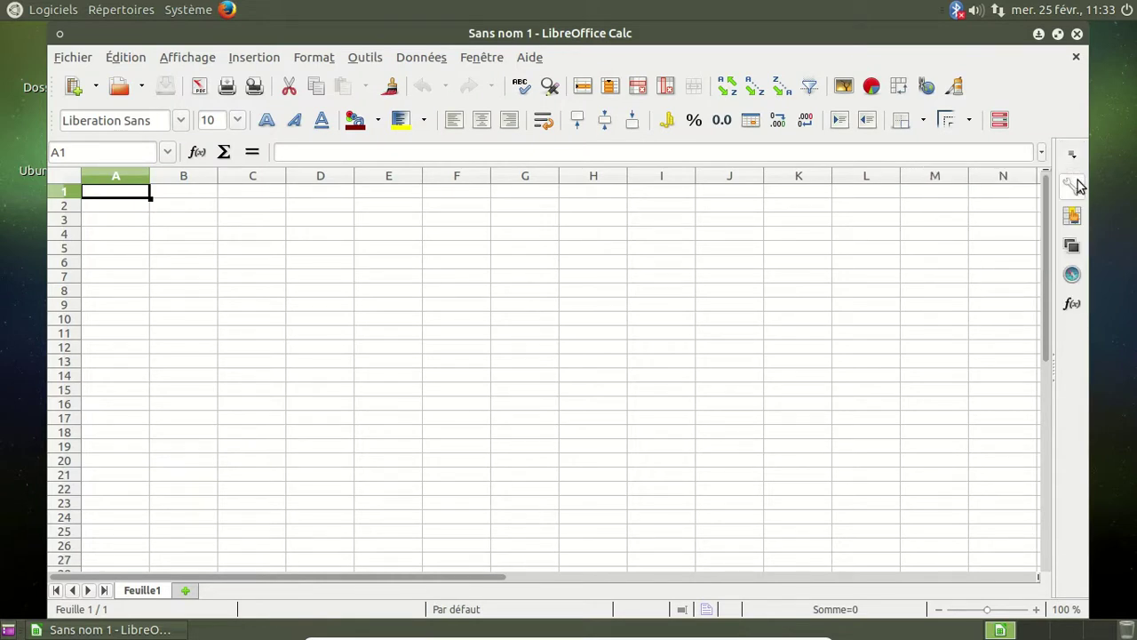
{"action": "left_click", "coordinate": [1075, 184]}
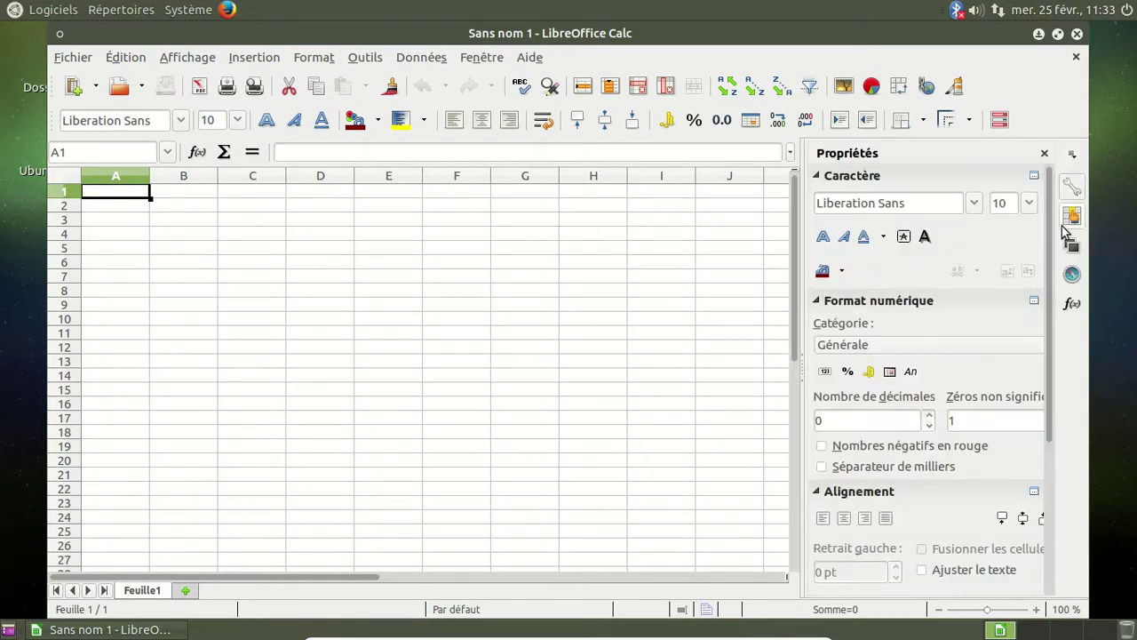
{"action": "left_click", "coordinate": [1069, 222]}
{"action": "left_click", "coordinate": [1069, 249]}
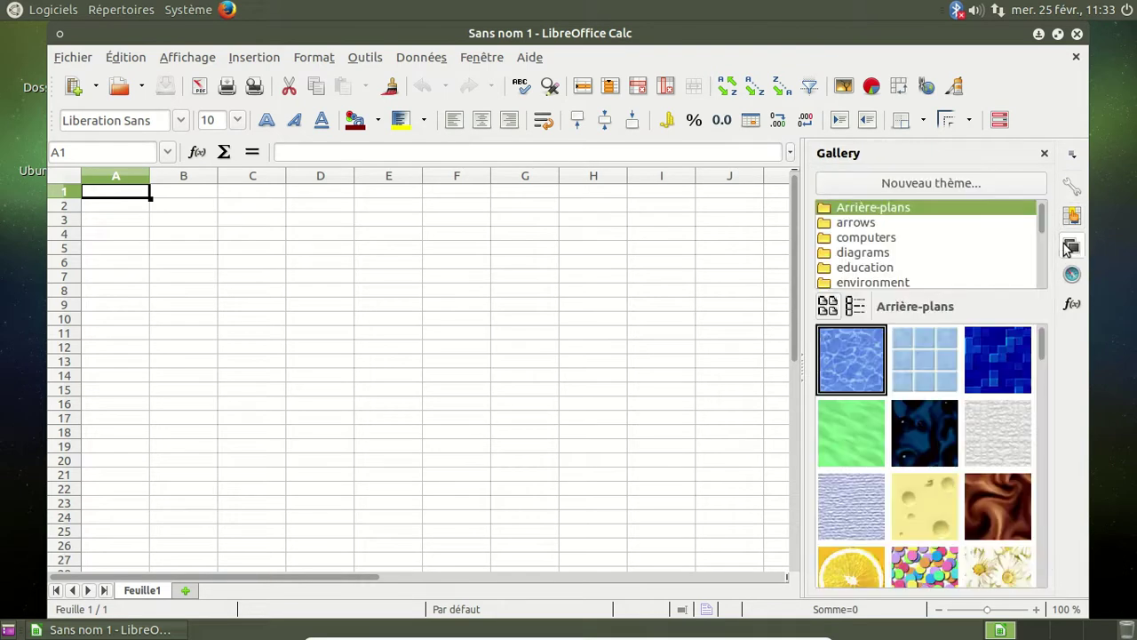
{"action": "left_click", "coordinate": [1070, 275]}
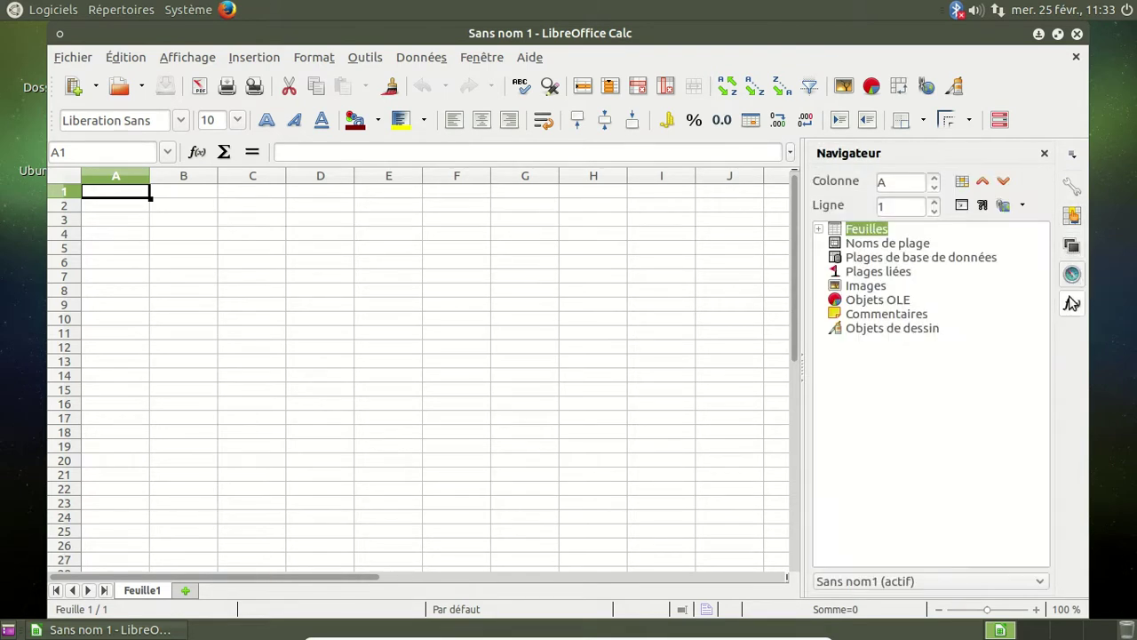
{"action": "left_click", "coordinate": [1071, 304]}
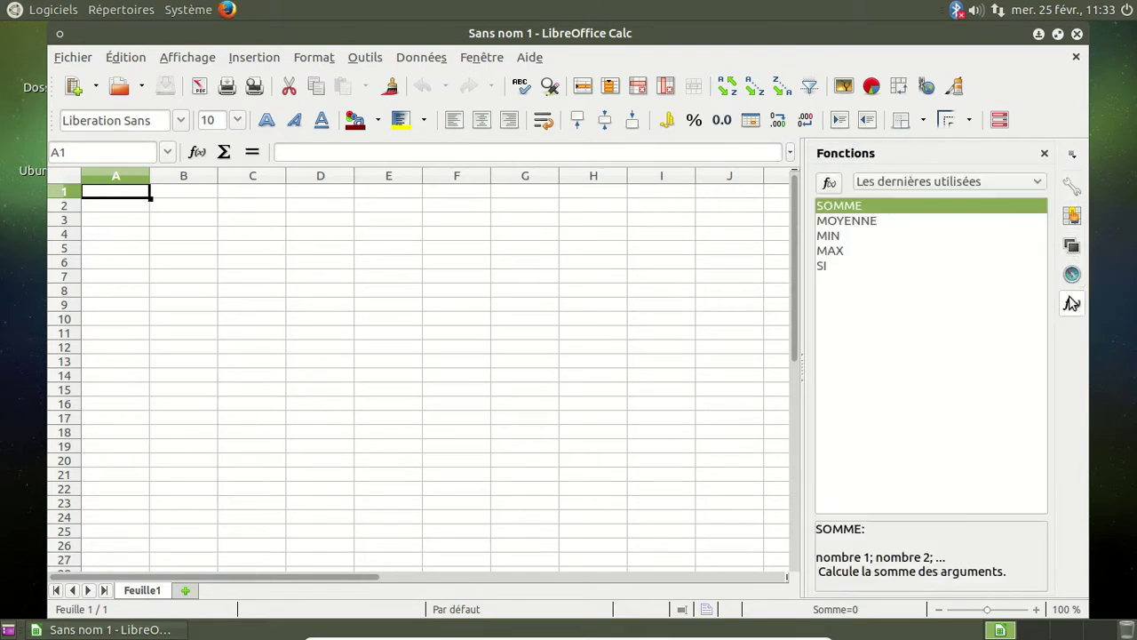
{"action": "left_click", "coordinate": [1045, 152]}
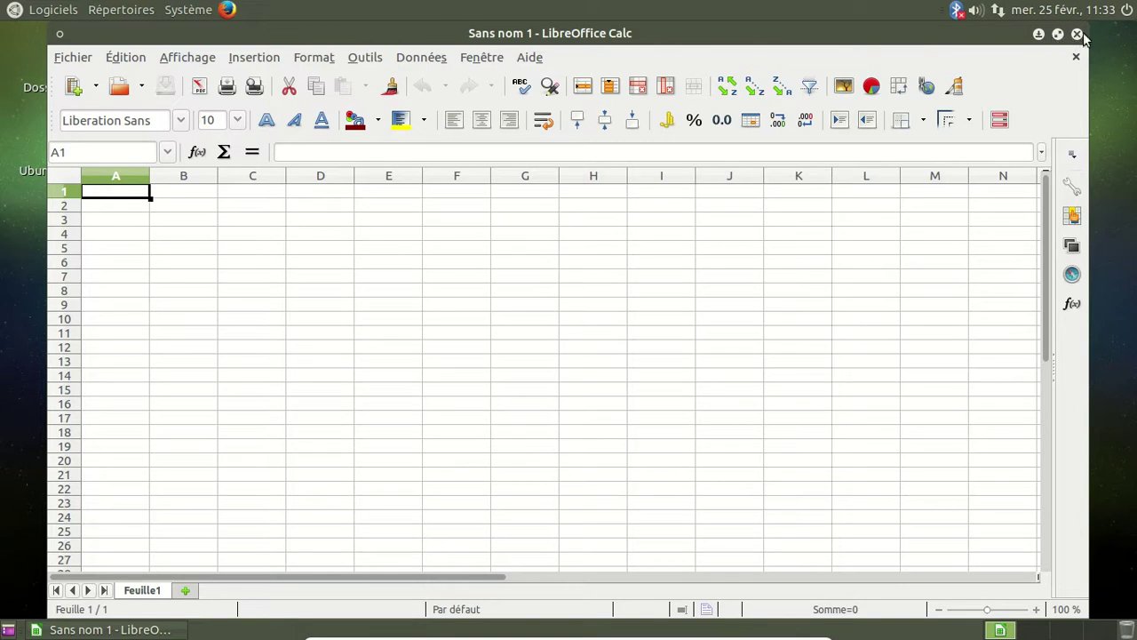
{"action": "left_click", "coordinate": [1078, 35]}
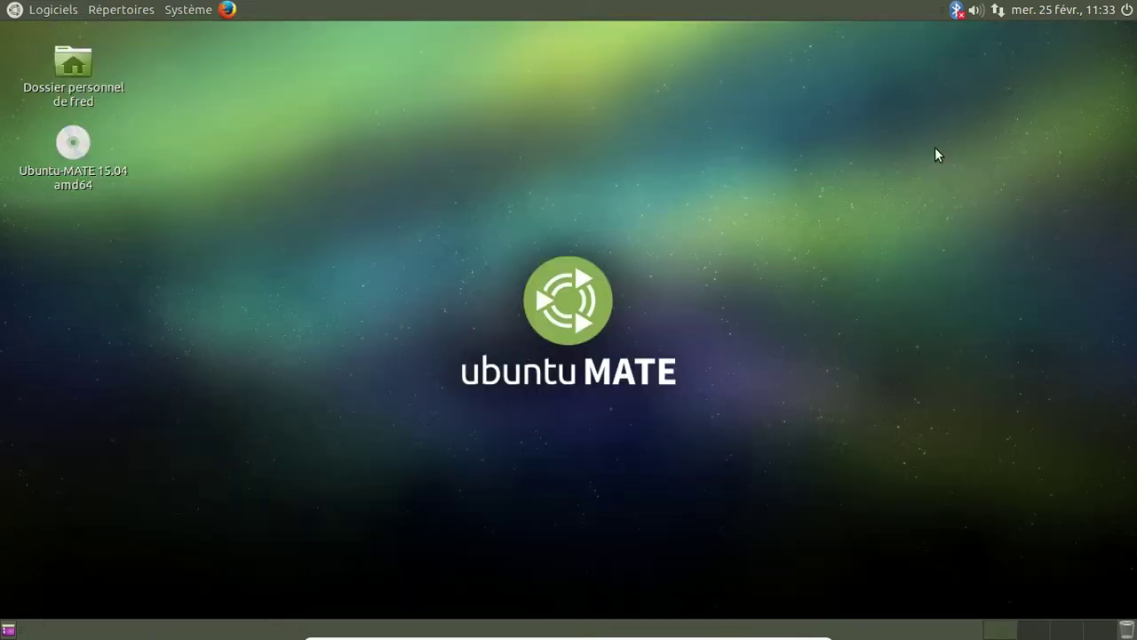
Launch MATE Tweak from the appearance preferences and move its window higher on the desktop
{"action": "left_click", "coordinate": [191, 12]}
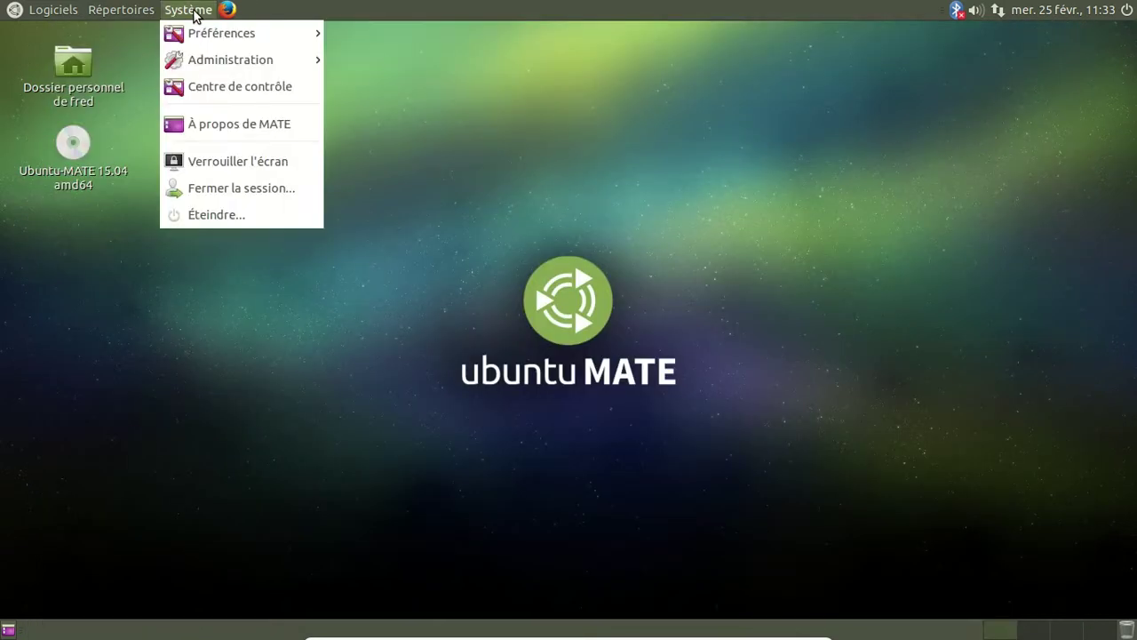
{"action": "mouse_move", "coordinate": [189, 35]}
{"action": "mouse_move", "coordinate": [386, 37]}
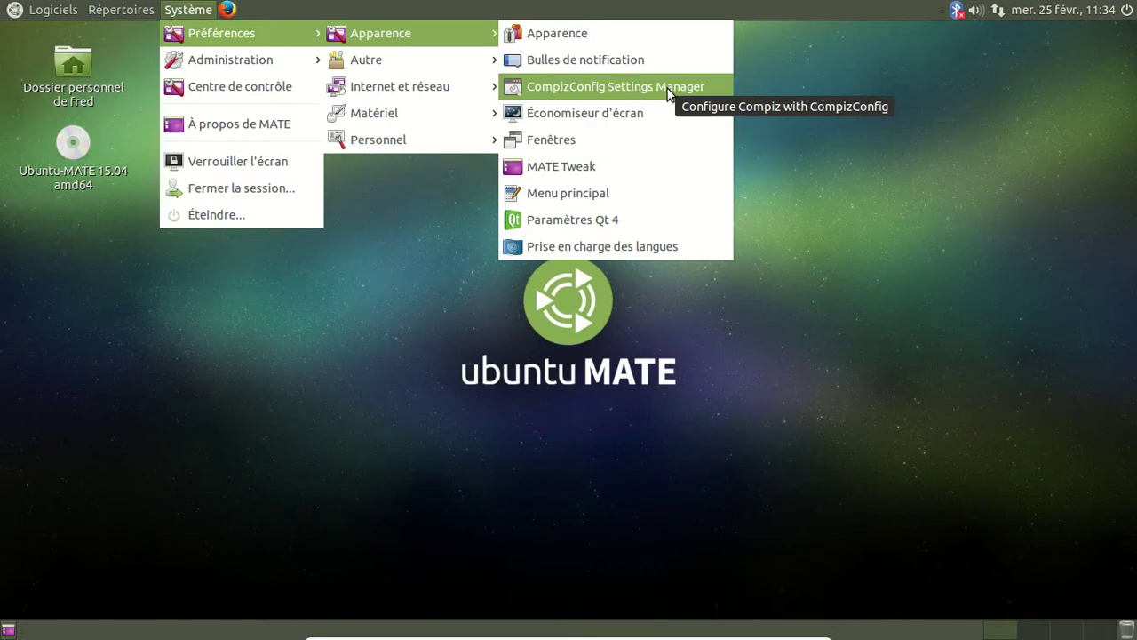
{"action": "left_click", "coordinate": [615, 166]}
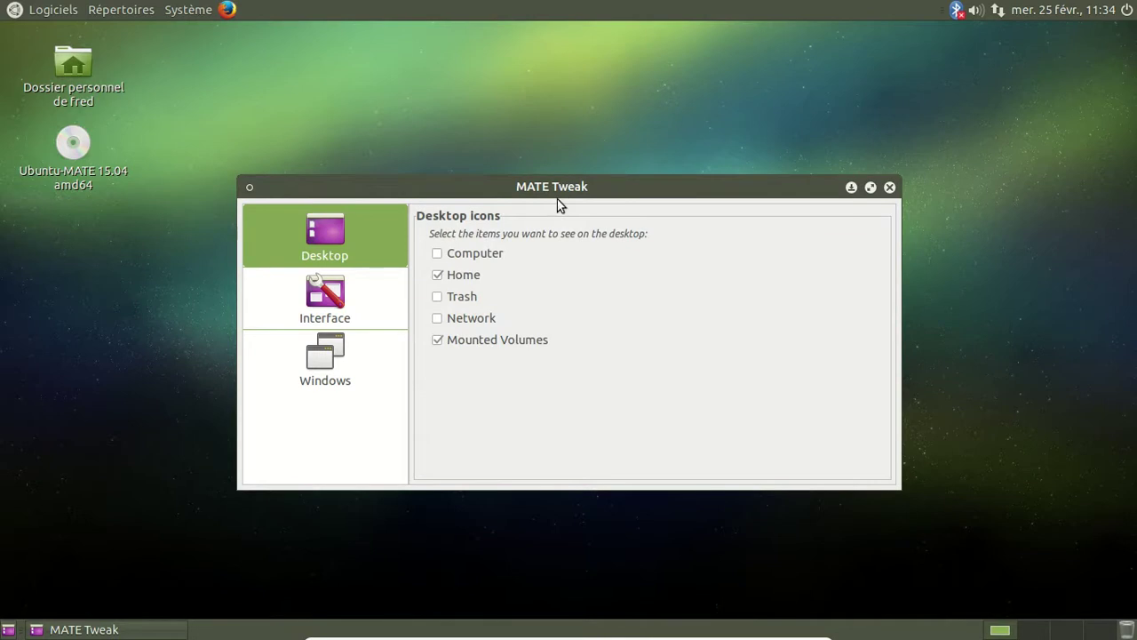
{"action": "left_click_drag", "start_coordinate": [558, 193], "coordinate": [567, 104]}
Show the Computer, Trash and Network icons on the desktop
{"action": "left_click", "coordinate": [449, 168]}
{"action": "left_click", "coordinate": [446, 208]}
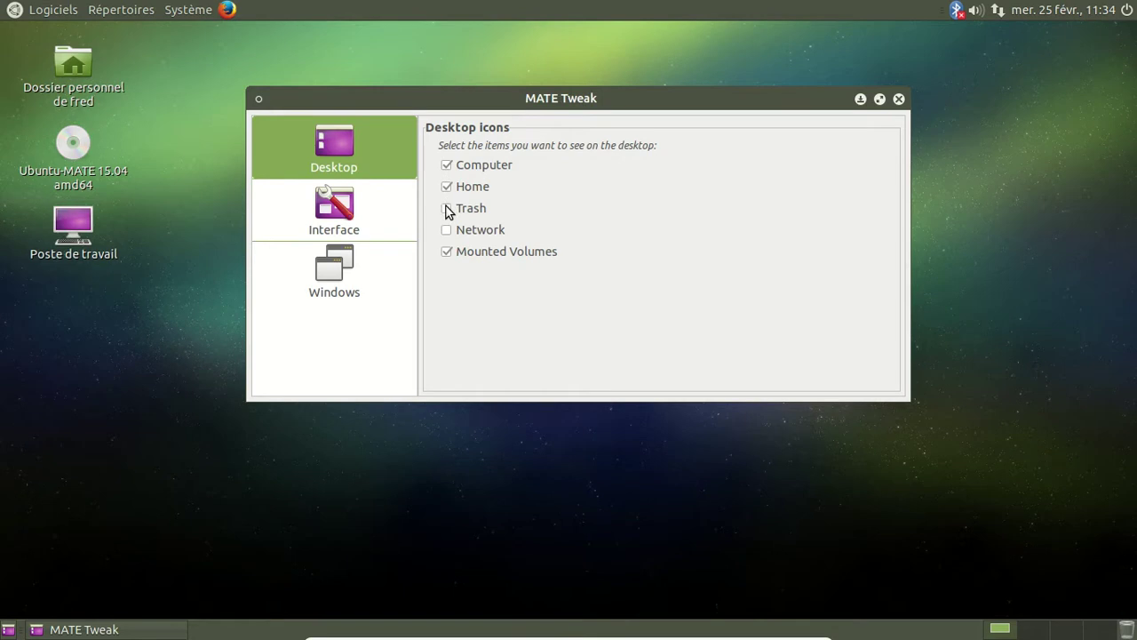
{"action": "left_click", "coordinate": [446, 231]}
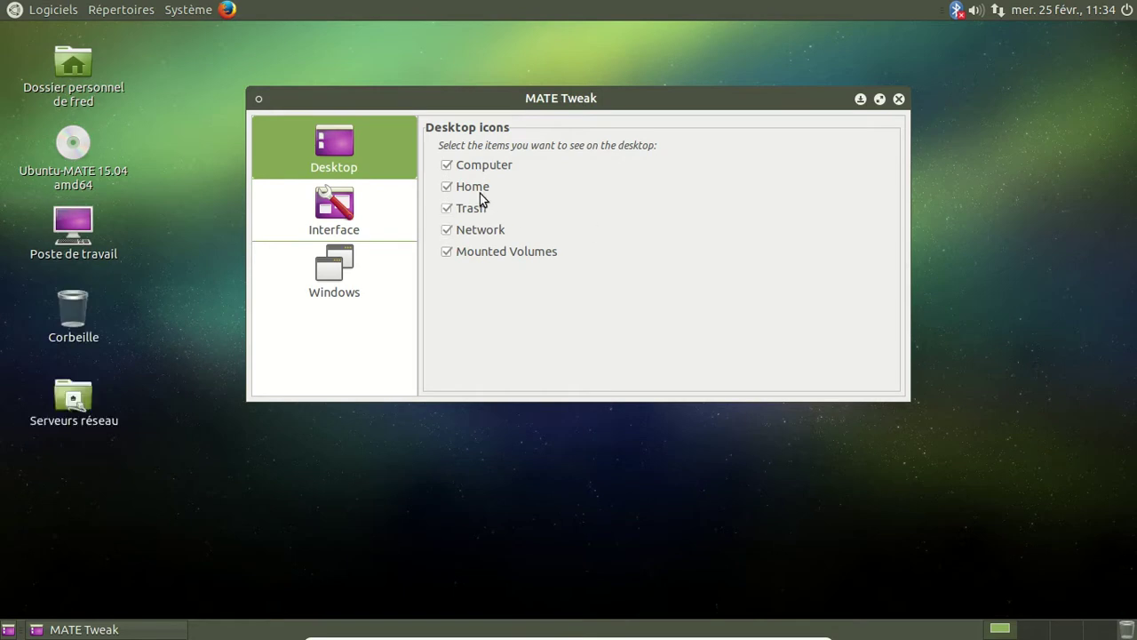
Hide the Computer, Trash and Network icons from the desktop again
{"action": "left_click", "coordinate": [447, 167]}
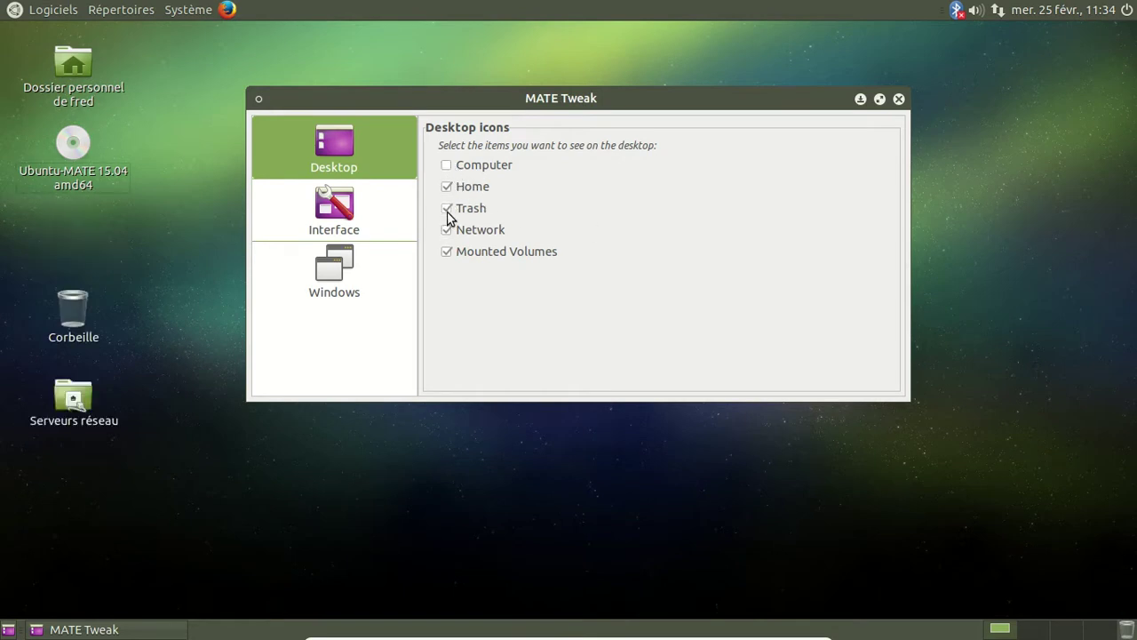
{"action": "left_click", "coordinate": [448, 210]}
{"action": "left_click", "coordinate": [447, 229]}
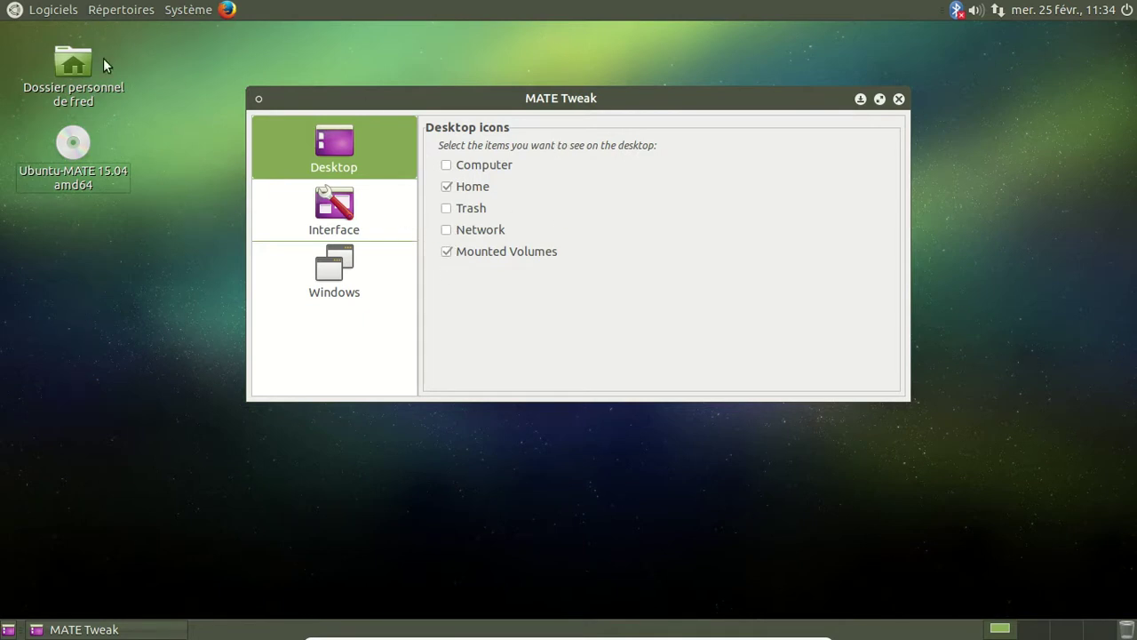
Turn the Home and Mounted Volumes desktop icons off and back on
{"action": "left_click", "coordinate": [447, 187]}
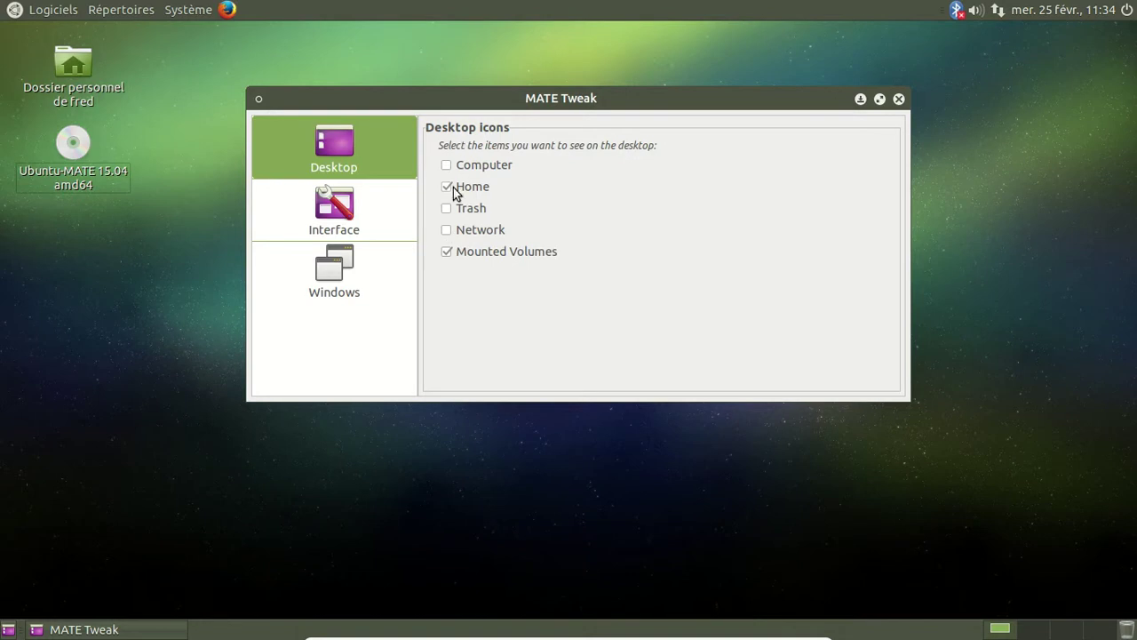
{"action": "left_click", "coordinate": [447, 252]}
{"action": "left_click", "coordinate": [447, 253]}
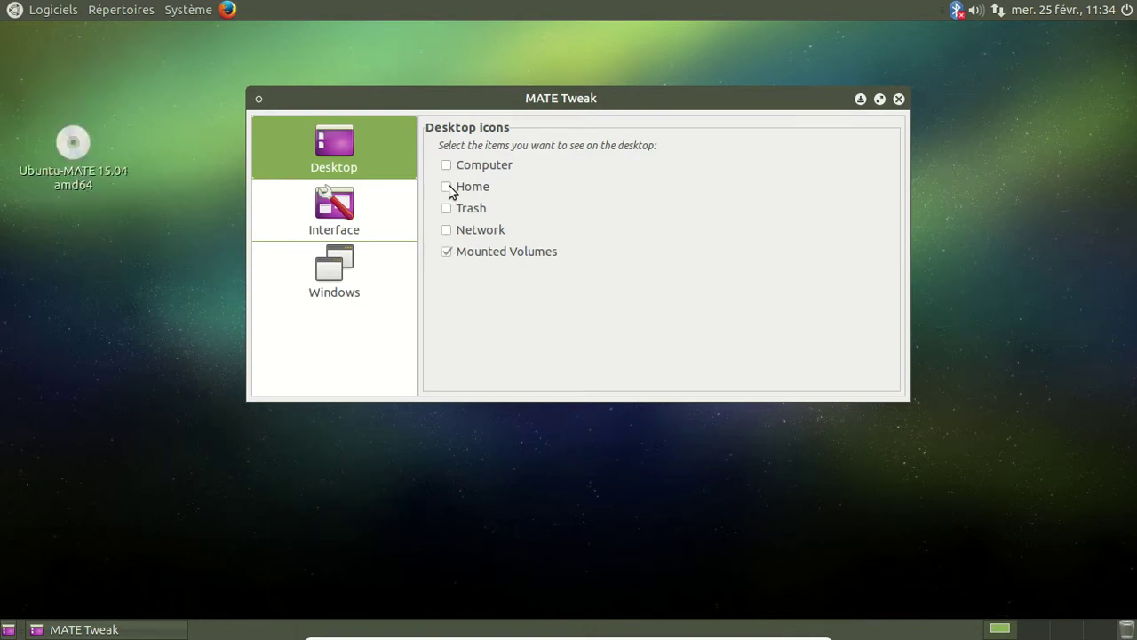
{"action": "left_click", "coordinate": [447, 187]}
Switch the panel layout to MATE Desktop in the Interface settings and return it to Ubuntu MATE
{"action": "left_click", "coordinate": [346, 204]}
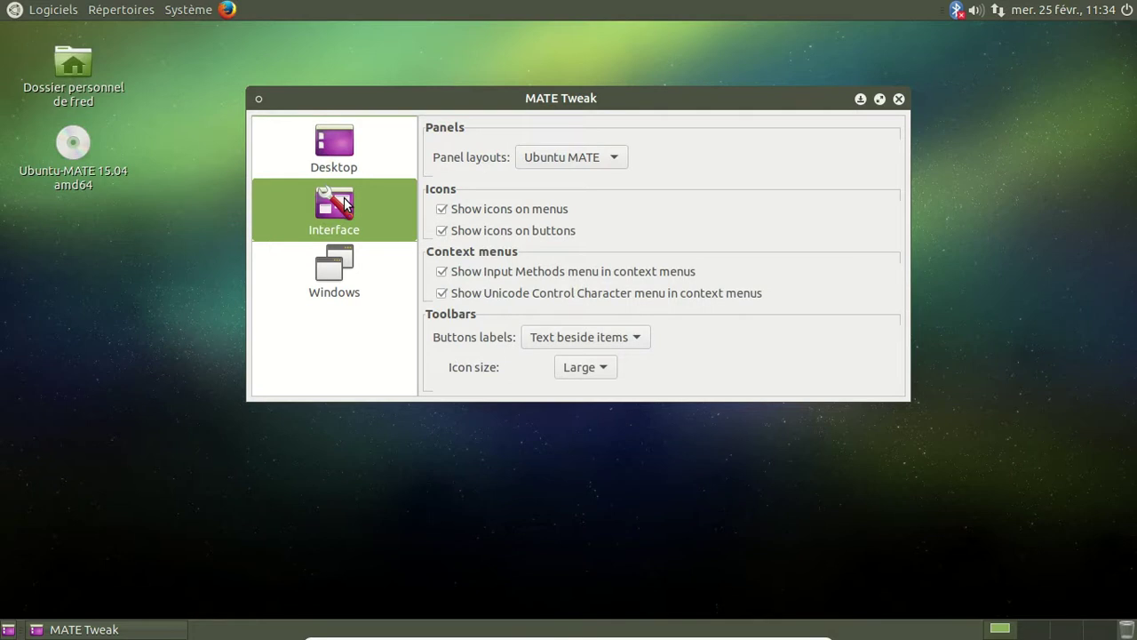
{"action": "left_click", "coordinate": [569, 165]}
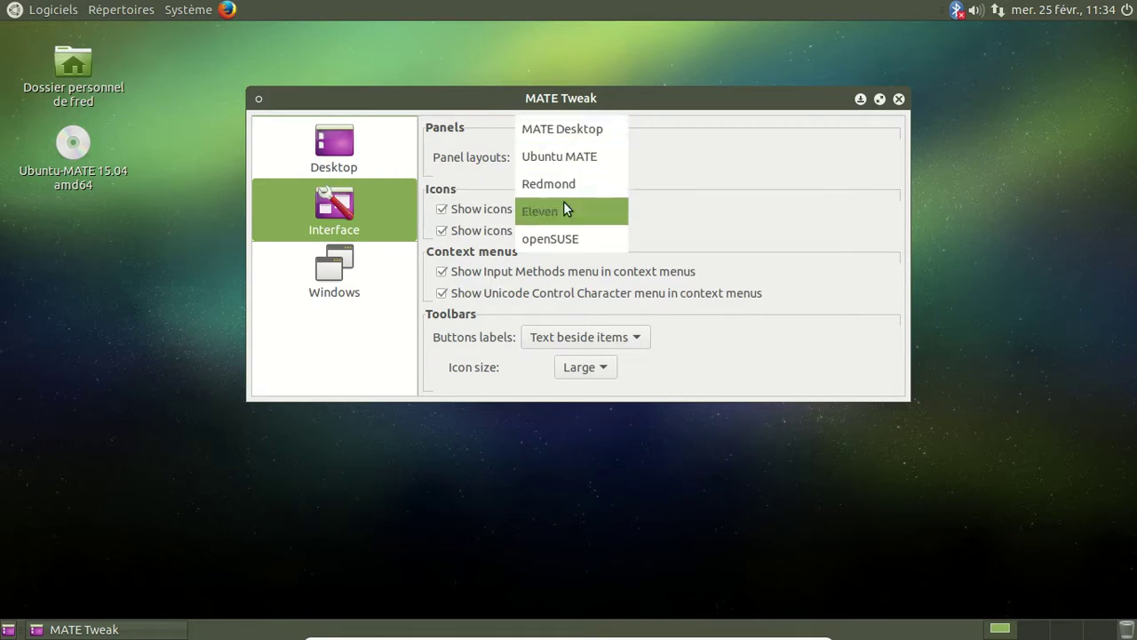
{"action": "left_click", "coordinate": [561, 131]}
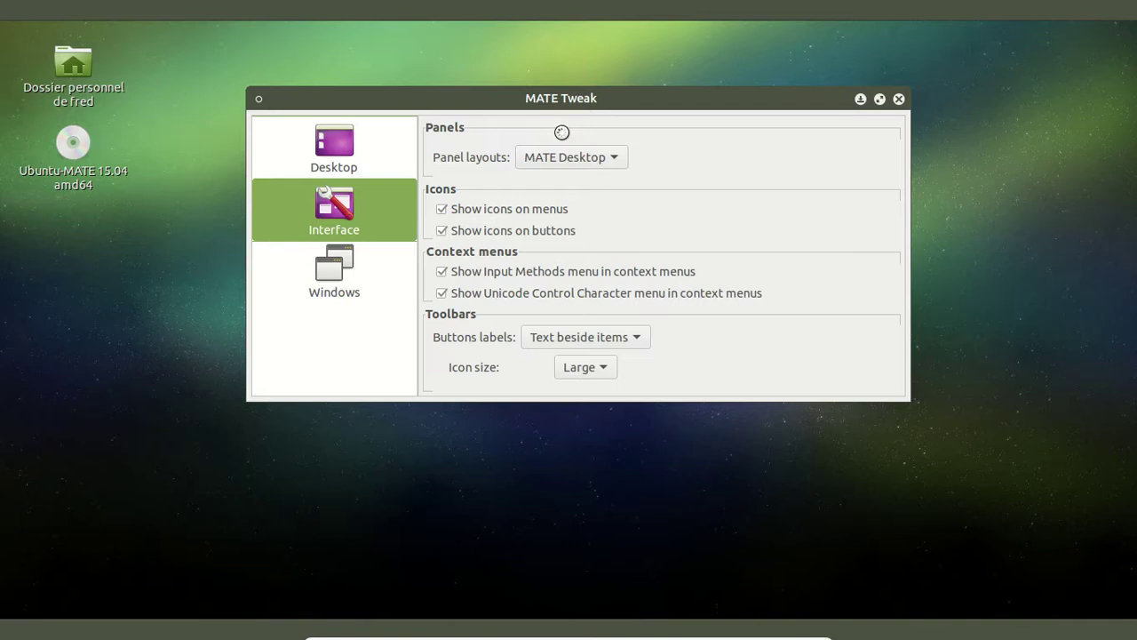
{"action": "left_click", "coordinate": [558, 155]}
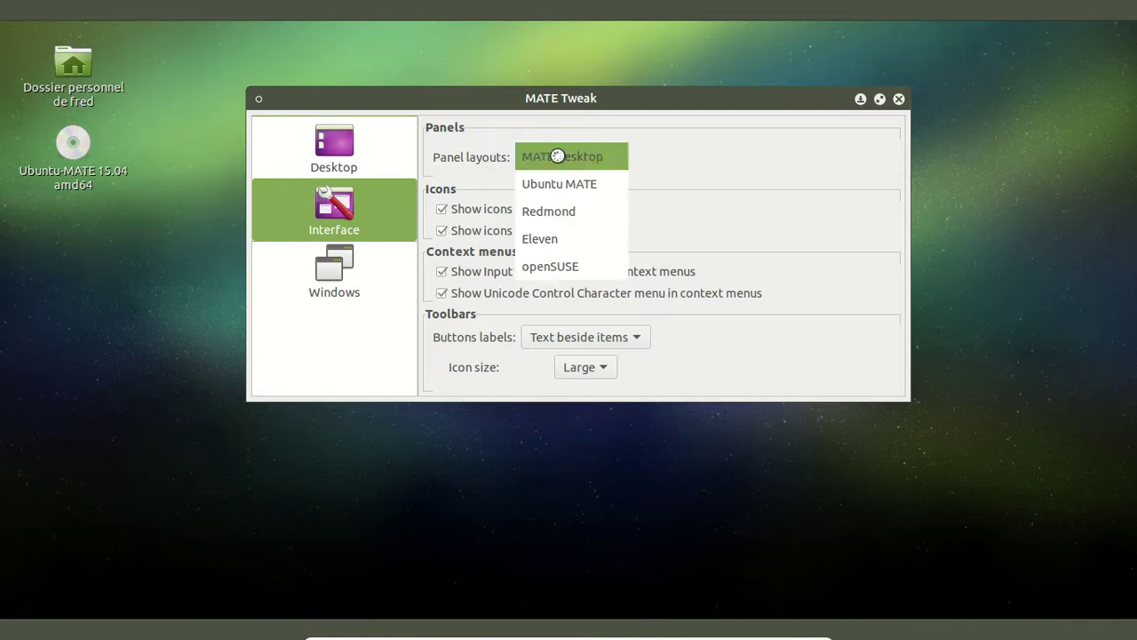
{"action": "left_click", "coordinate": [551, 184]}
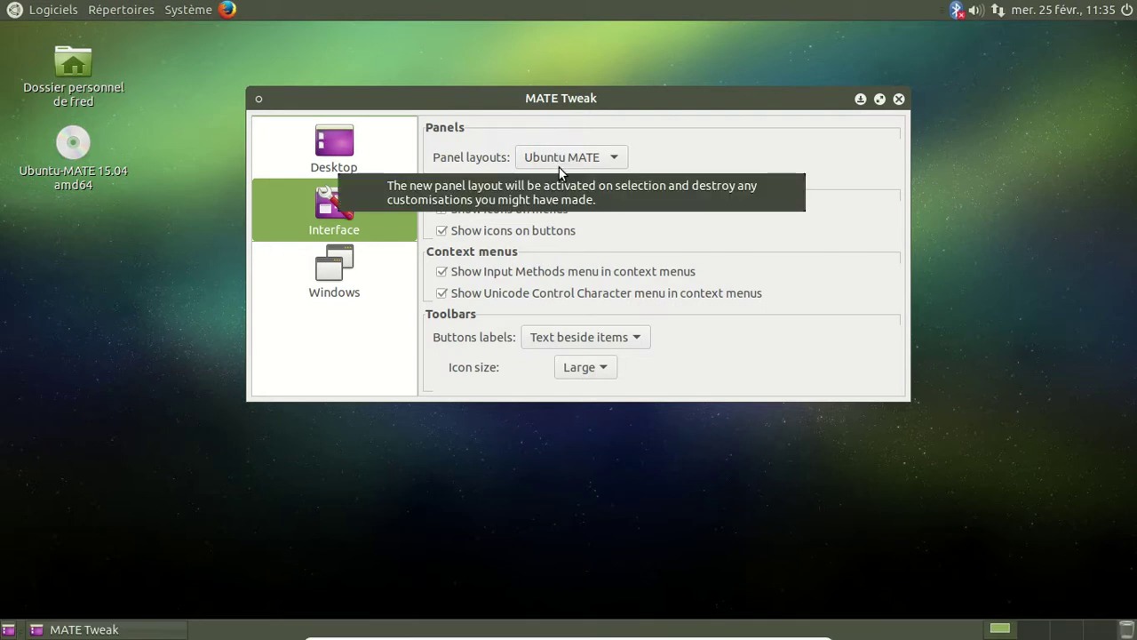
Apply the openSUSE panel layout and look at its Ordinateur menu
{"action": "left_click", "coordinate": [558, 160]}
{"action": "left_click", "coordinate": [558, 161]}
{"action": "left_click", "coordinate": [558, 161]}
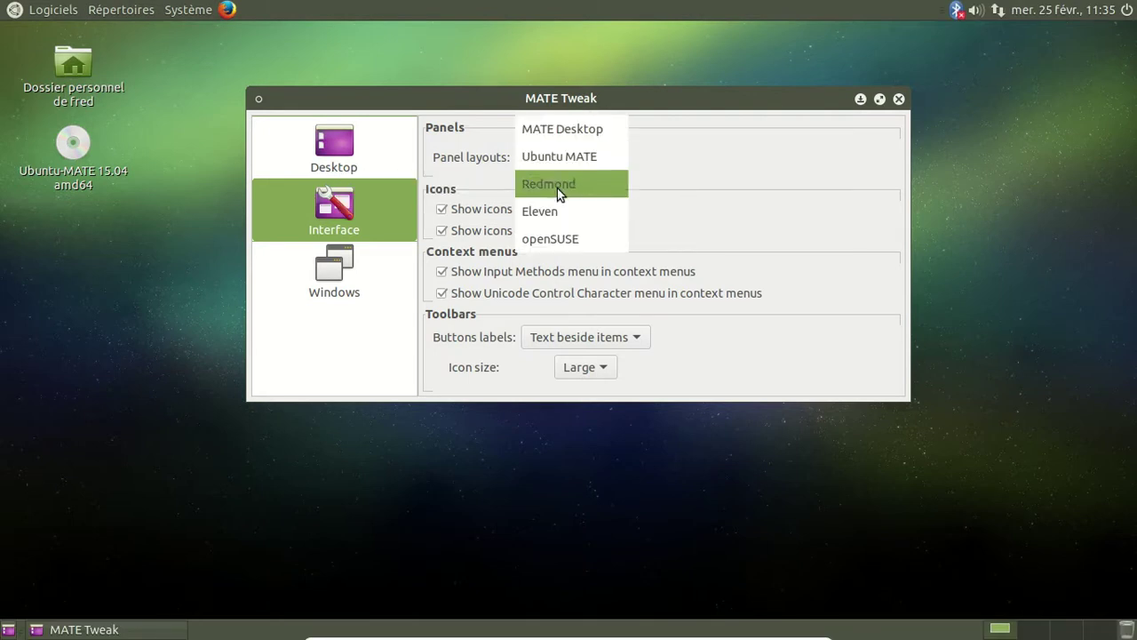
{"action": "left_click", "coordinate": [552, 236]}
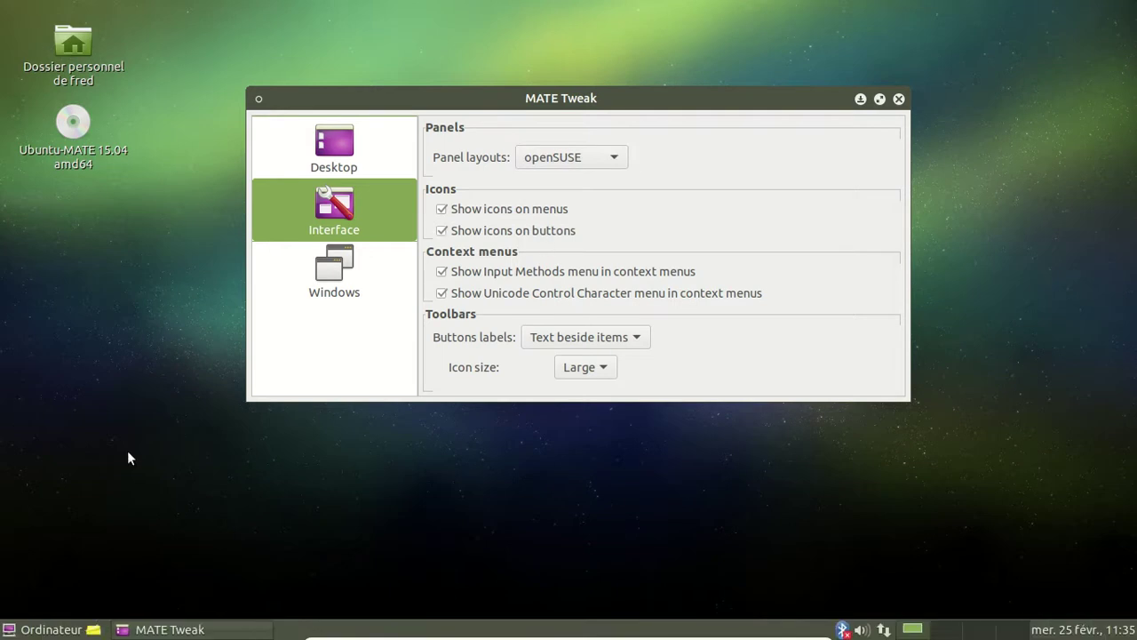
{"action": "left_click", "coordinate": [32, 631]}
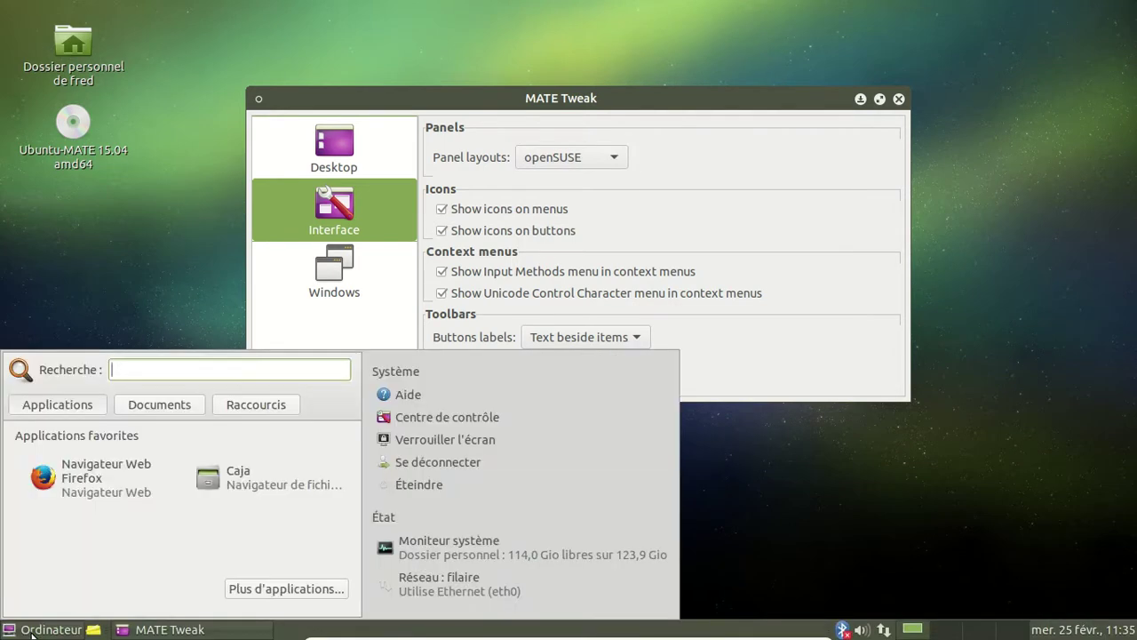
{"action": "left_click", "coordinate": [32, 630]}
Apply the Eleven panel layout and look at its Logiciels menu and dock
{"action": "left_click", "coordinate": [569, 166]}
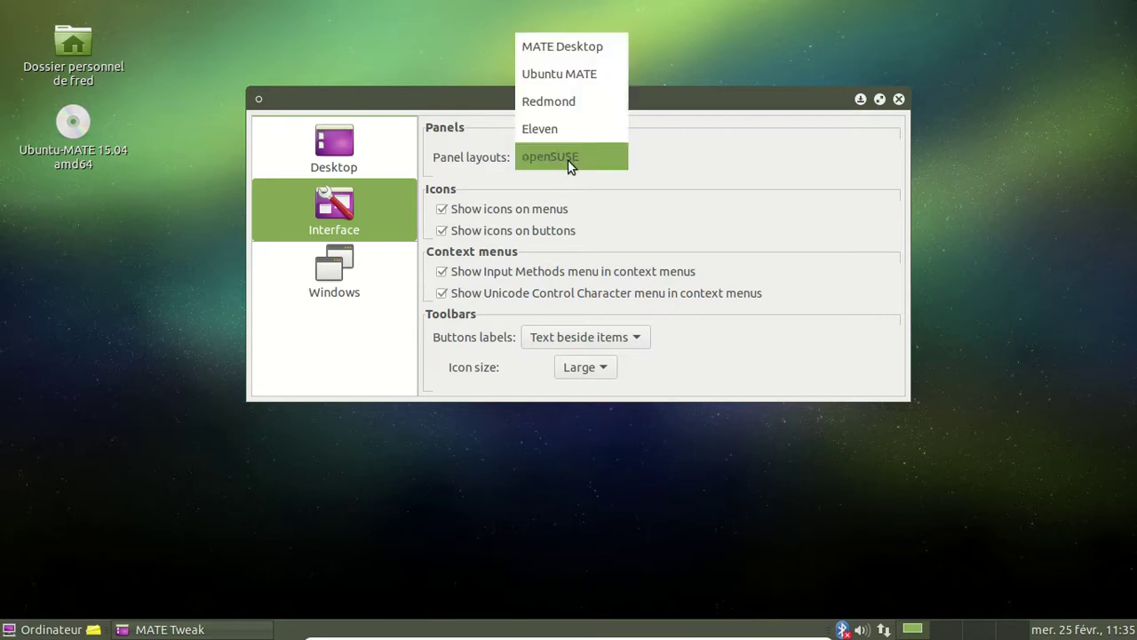
{"action": "left_click", "coordinate": [565, 129]}
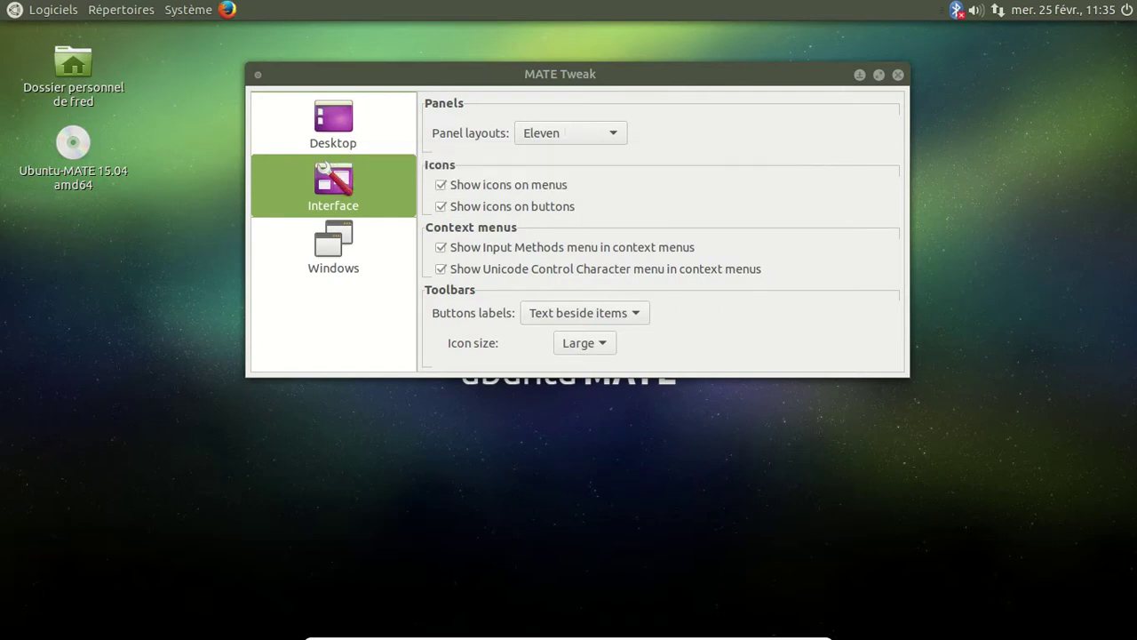
{"action": "left_click", "coordinate": [51, 10]}
{"action": "left_click", "coordinate": [52, 10]}
{"action": "left_click", "coordinate": [533, 131]}
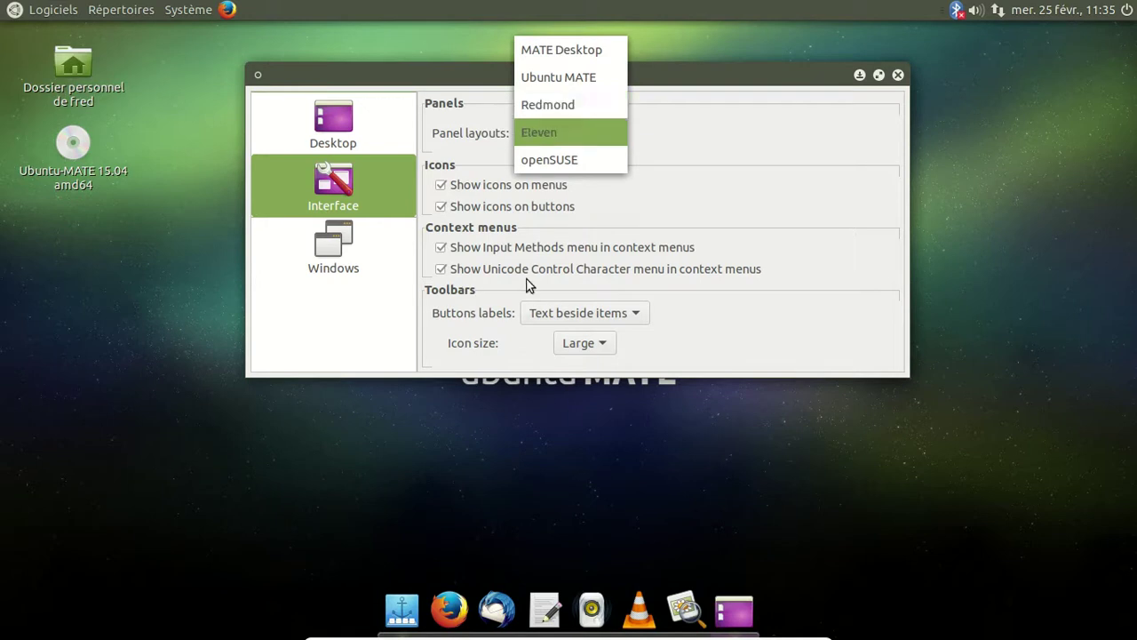
{"action": "left_click", "coordinate": [749, 521]}
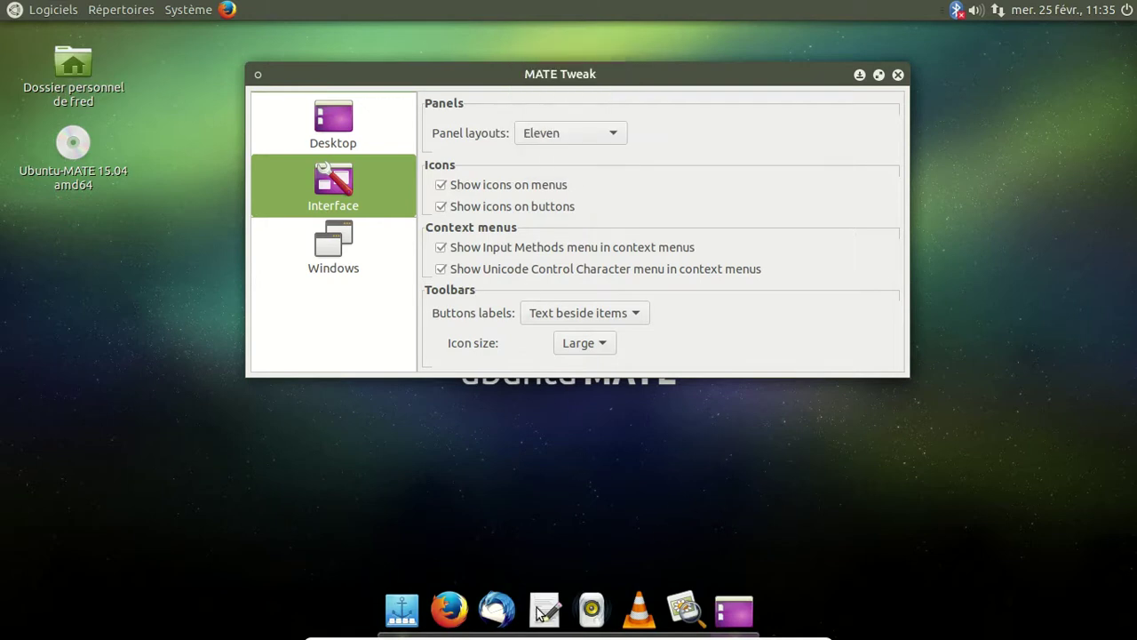
Apply the Redmond panel layout and look at its main menu
{"action": "left_click", "coordinate": [605, 134]}
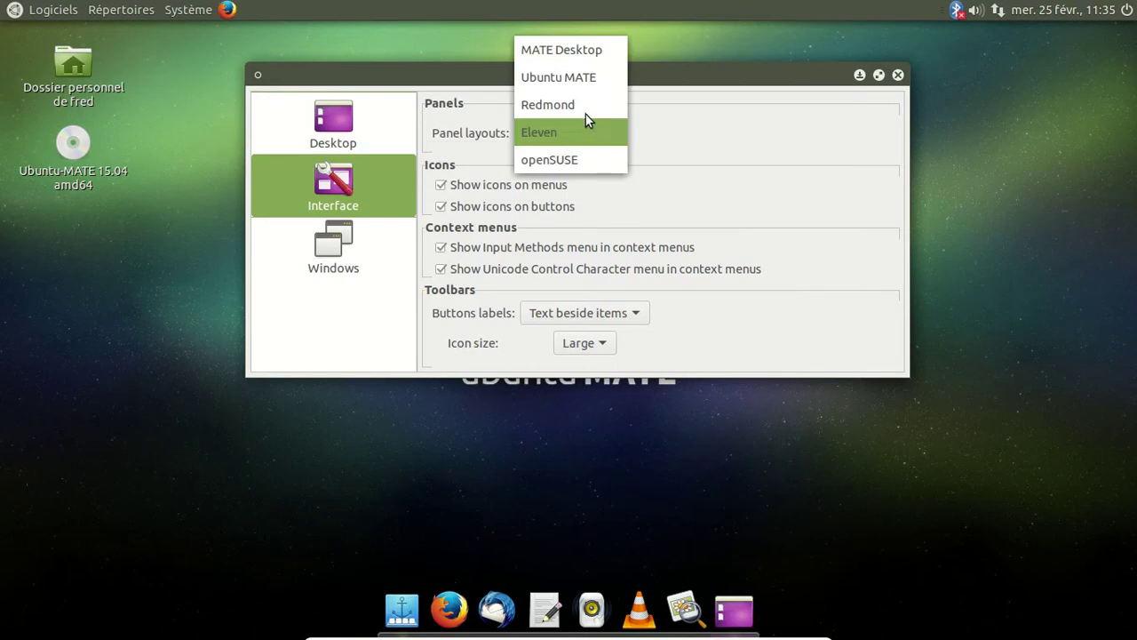
{"action": "left_click", "coordinate": [586, 112]}
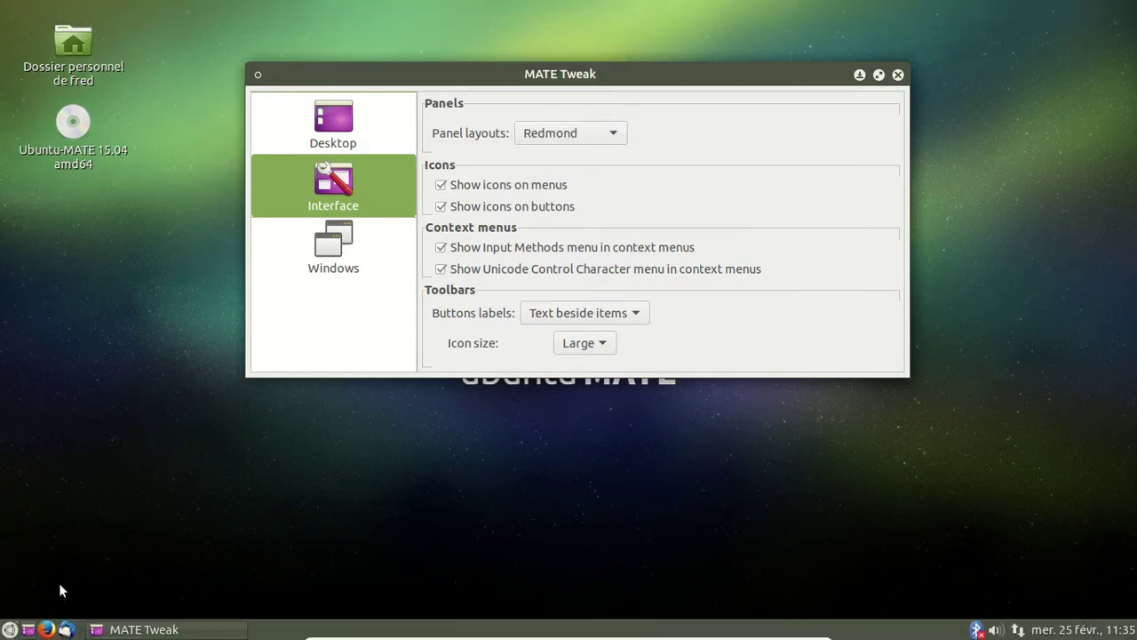
{"action": "left_click", "coordinate": [10, 629]}
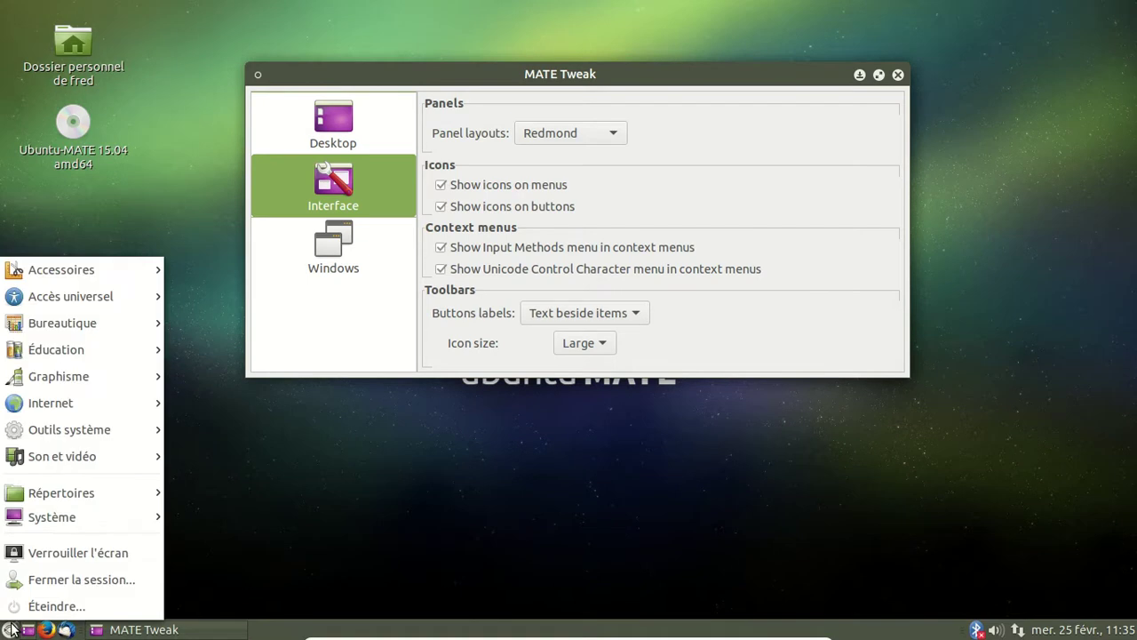
{"action": "left_click", "coordinate": [10, 629]}
Try the MATE Desktop panel layout, restore the Ubuntu MATE one, and view the toolbar icon size choices
{"action": "left_click", "coordinate": [580, 138]}
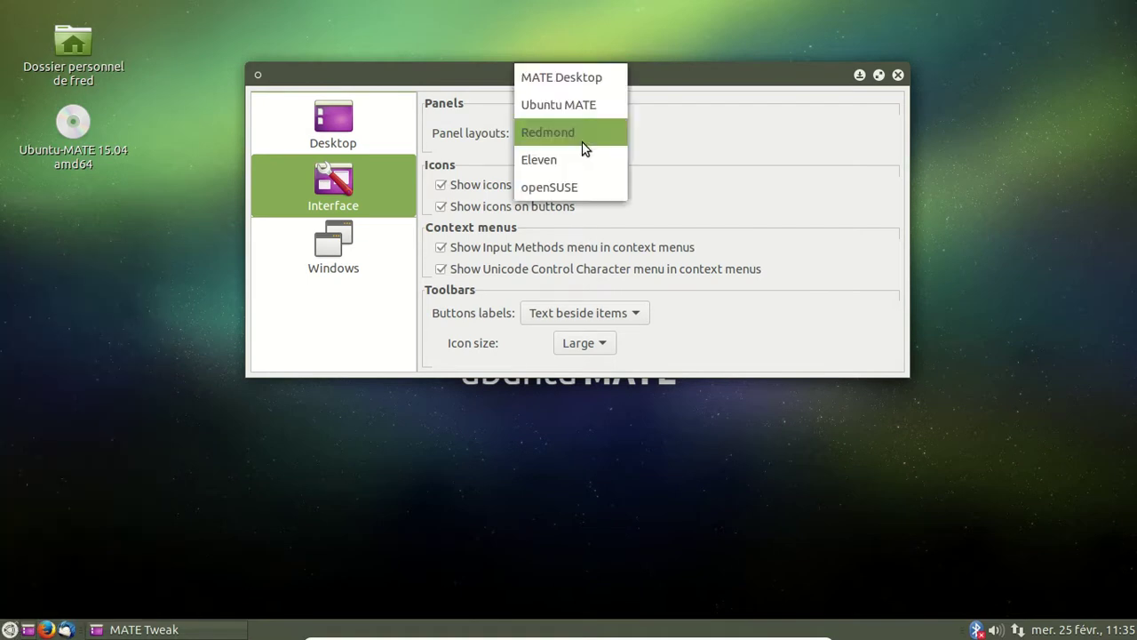
{"action": "left_click", "coordinate": [587, 77]}
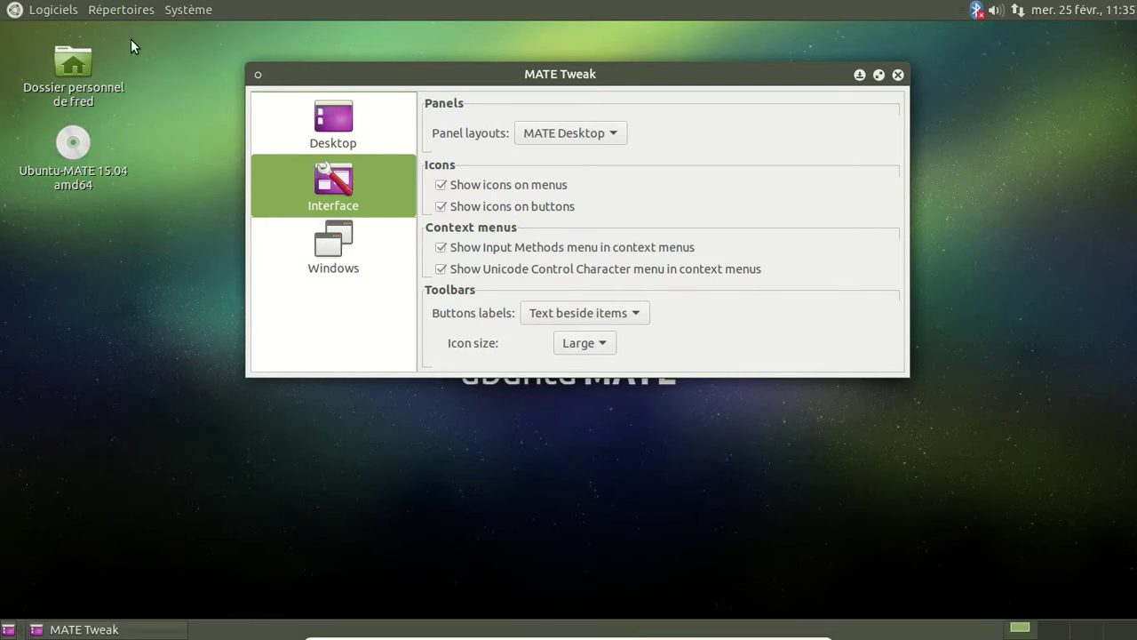
{"action": "left_click", "coordinate": [579, 141]}
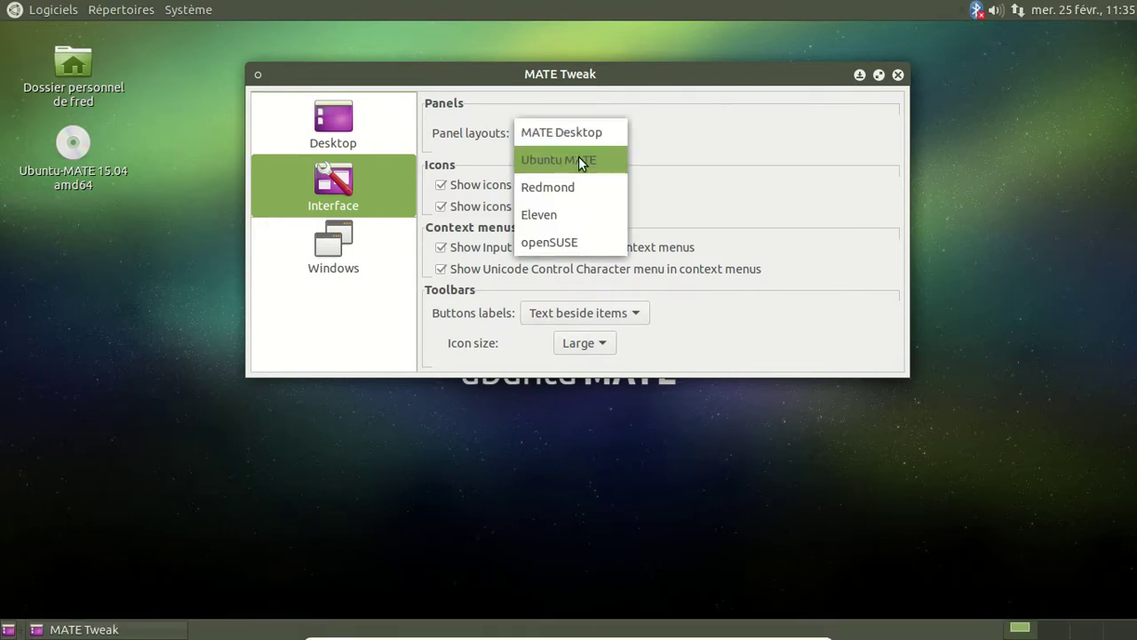
{"action": "left_click", "coordinate": [578, 158]}
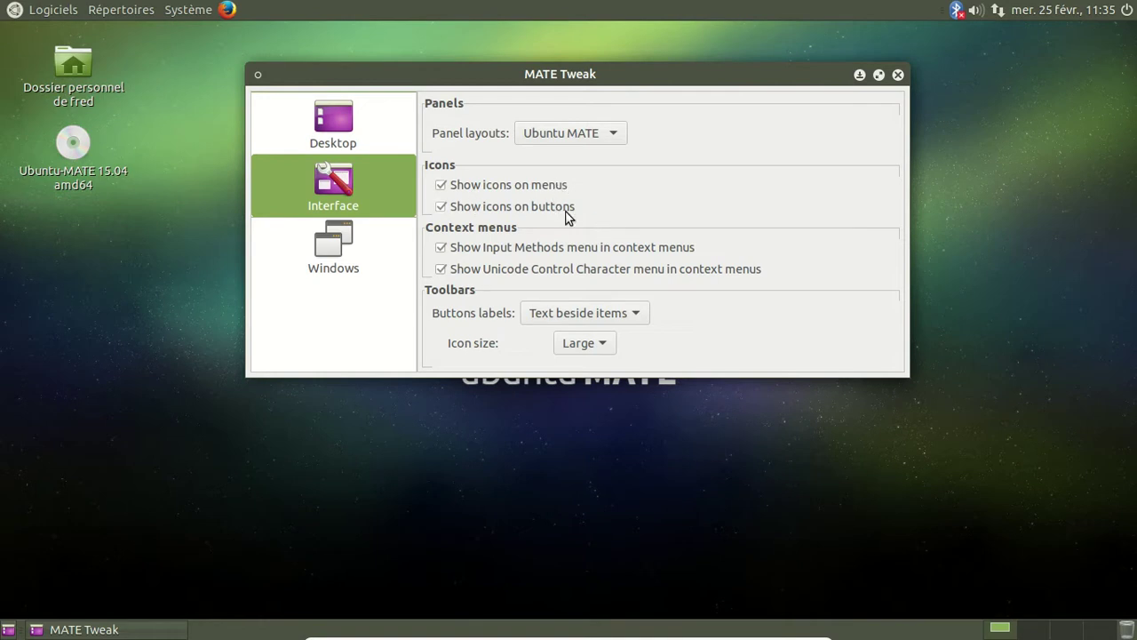
{"action": "left_click", "coordinate": [579, 345]}
{"action": "left_click", "coordinate": [579, 344]}
In the Windows settings, try the Contemporary (Left) buttons layout and set it back to Traditional (Right)
{"action": "left_click", "coordinate": [345, 243]}
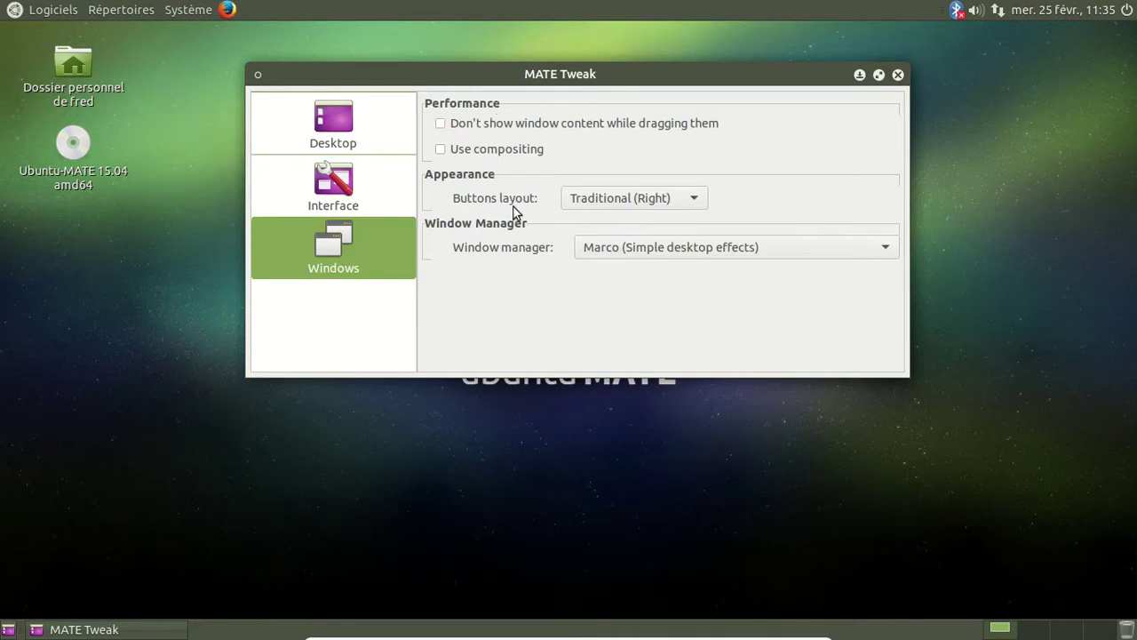
{"action": "left_click", "coordinate": [632, 197]}
{"action": "left_click", "coordinate": [627, 222]}
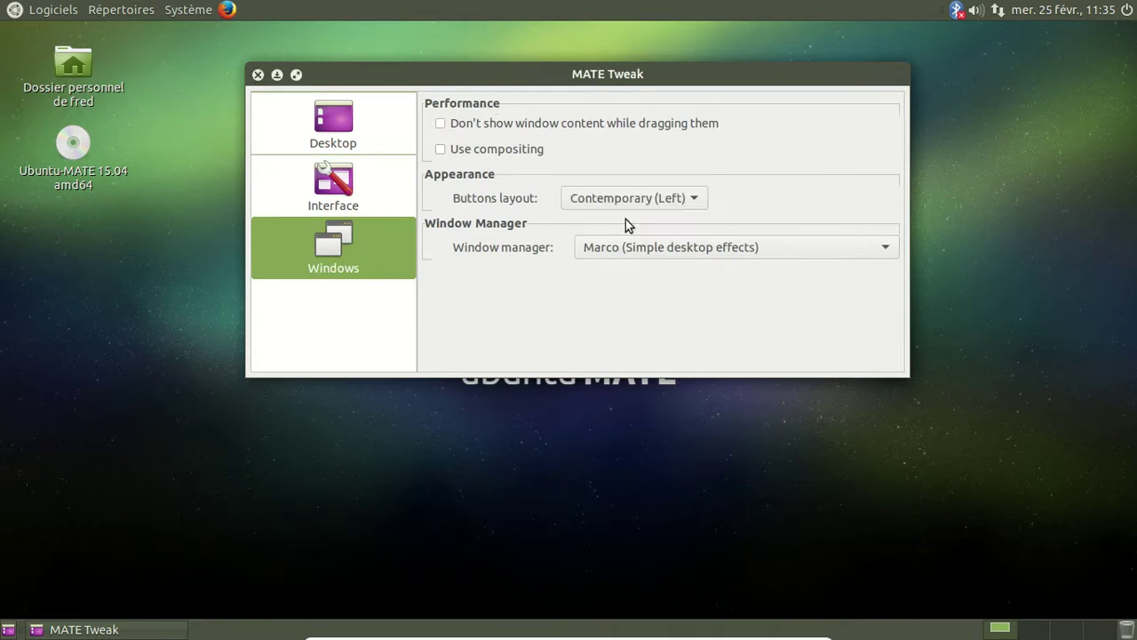
{"action": "left_click", "coordinate": [622, 197]}
{"action": "left_click", "coordinate": [628, 174]}
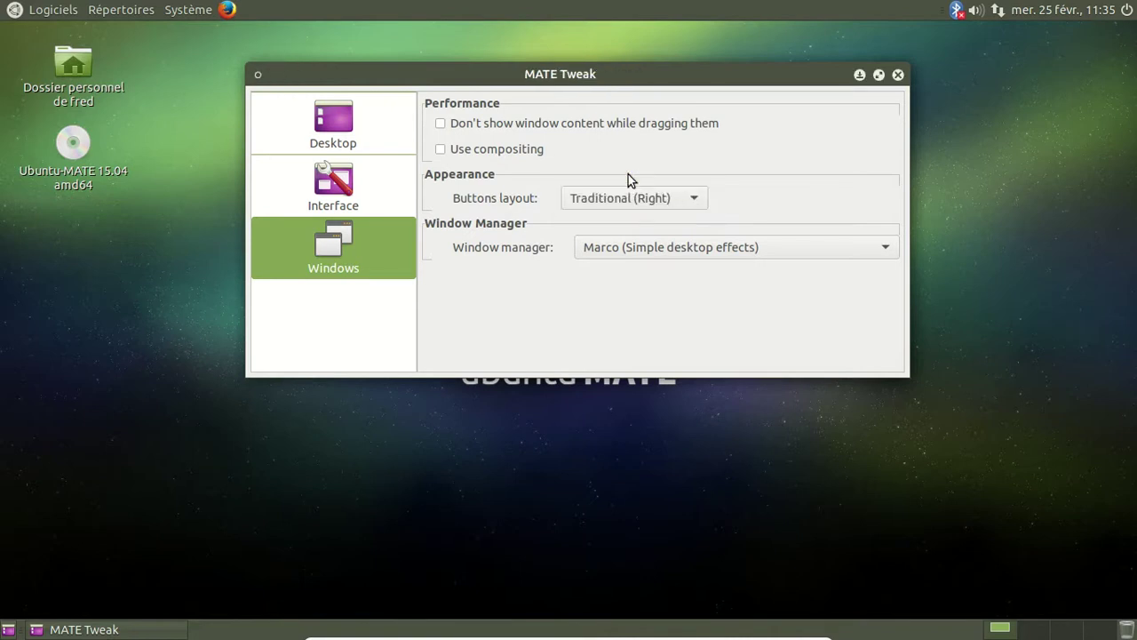
Look at the available window manager choices without changing the selection, and close MATE Tweak
{"action": "left_click", "coordinate": [633, 238]}
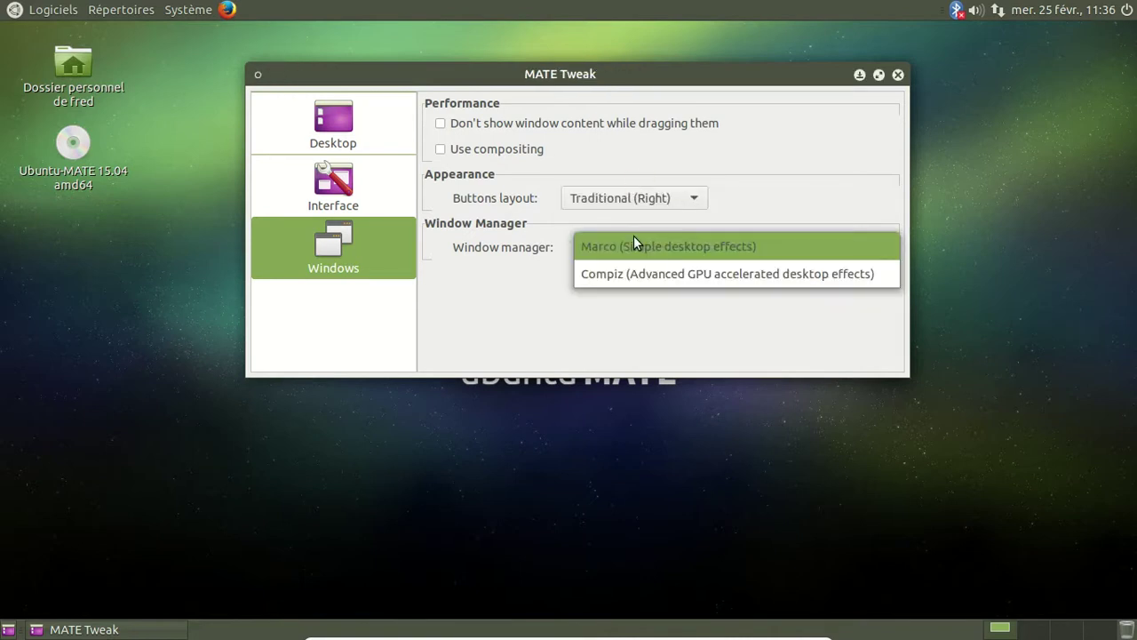
{"action": "left_click", "coordinate": [858, 119]}
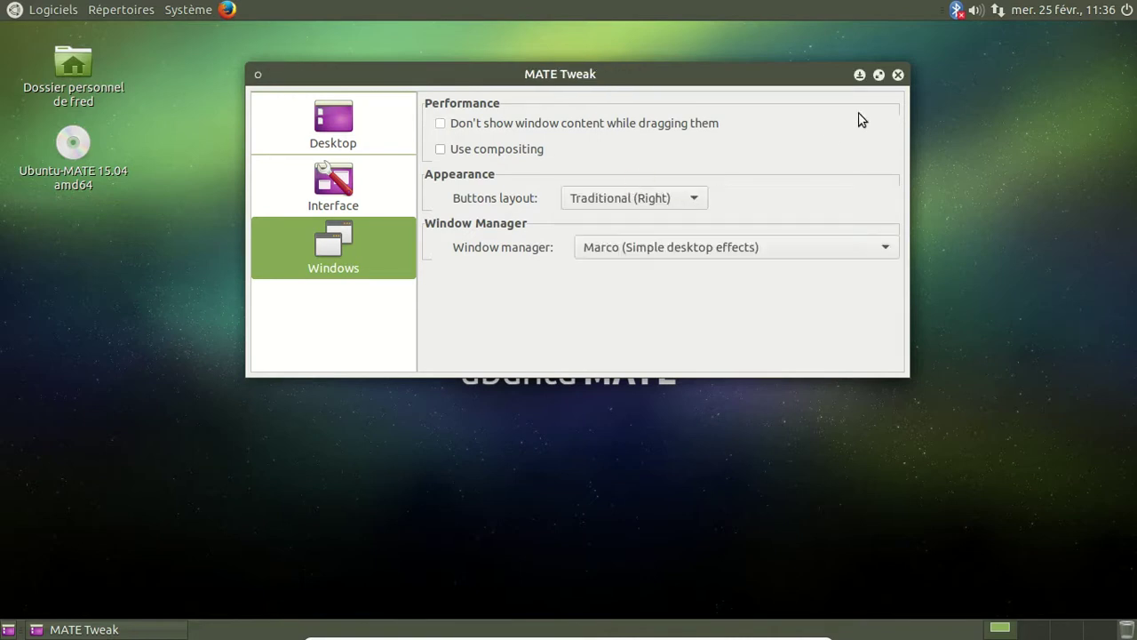
{"action": "left_click", "coordinate": [897, 75]}
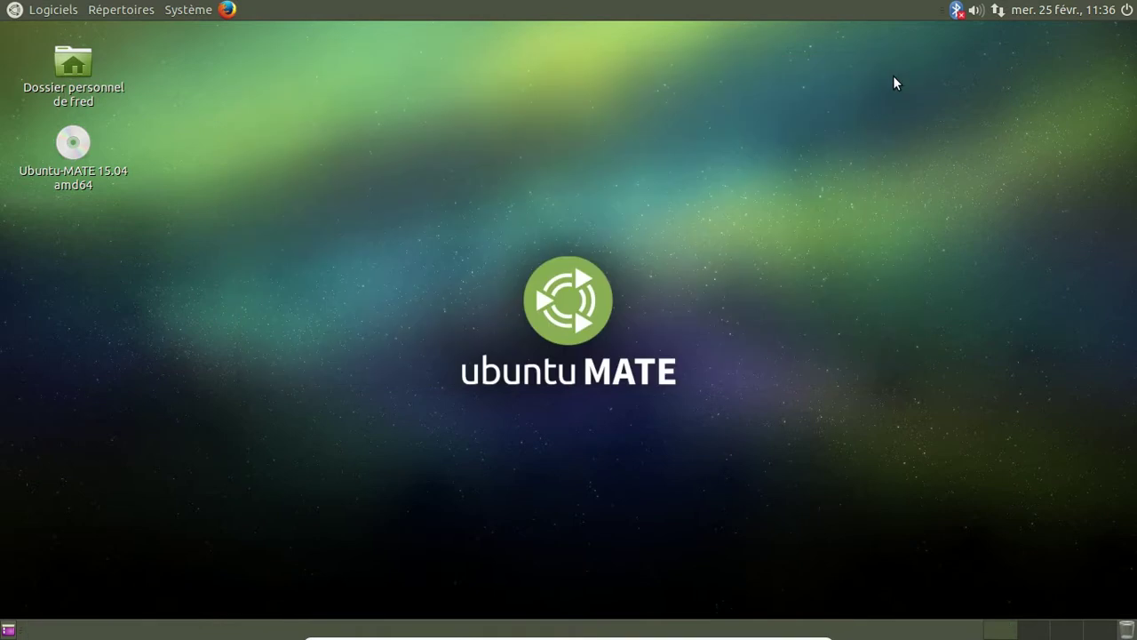
Launch the Firefox web browser from the Internet category of the installed applications
{"action": "left_click", "coordinate": [64, 14]}
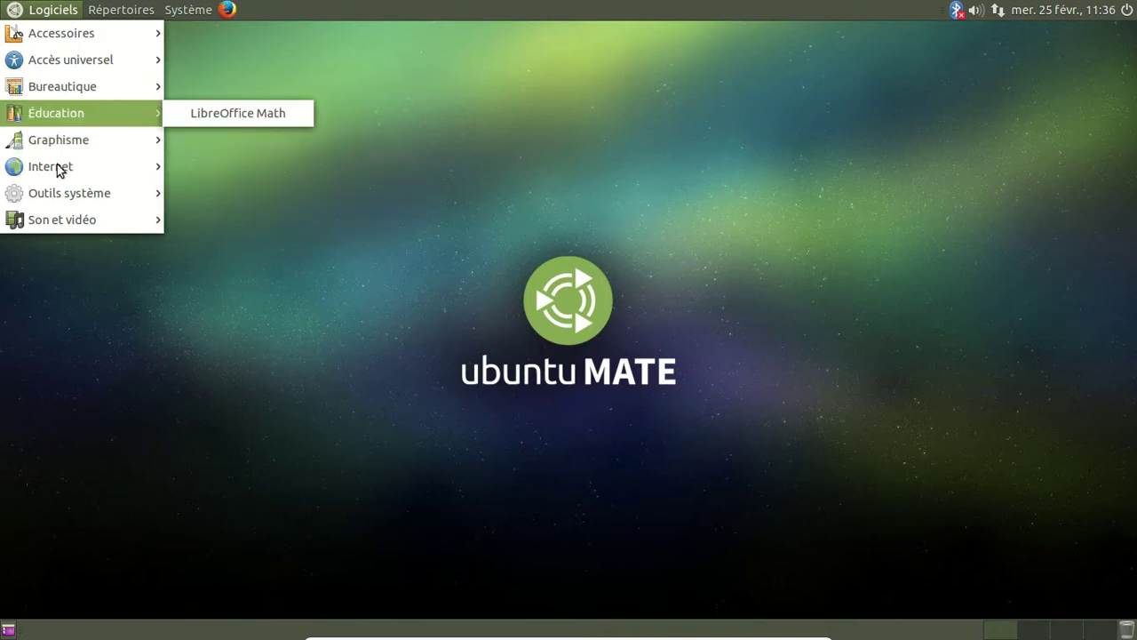
{"action": "mouse_move", "coordinate": [58, 169]}
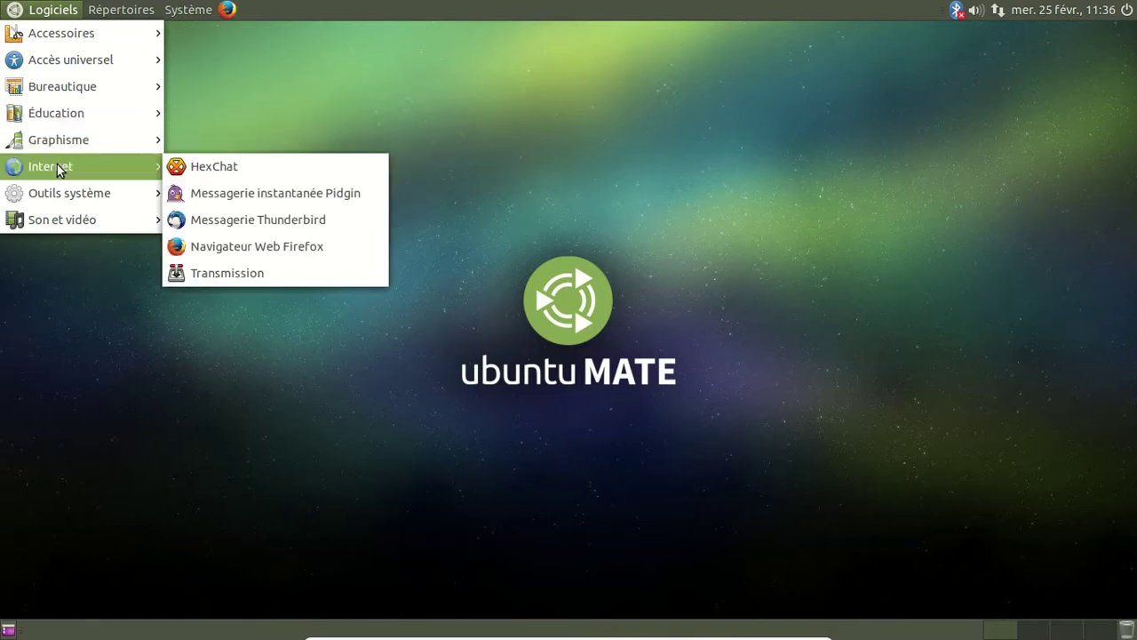
{"action": "left_click", "coordinate": [303, 242]}
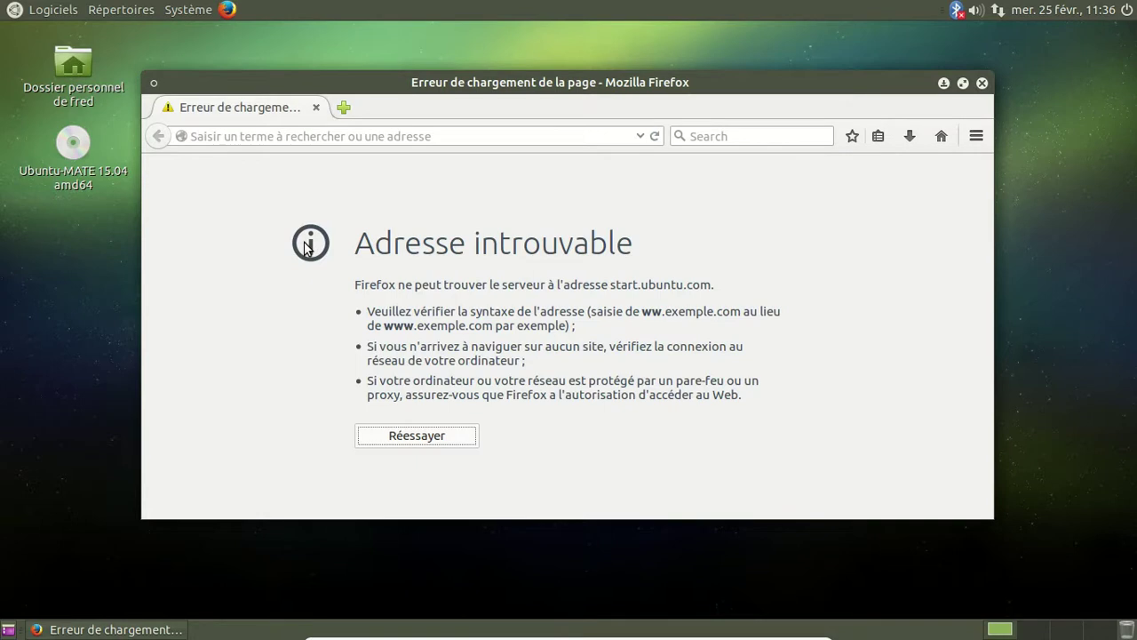
Reconnect the wired network Connexion filaire 1, then review and save its general settings in the network connections editor
{"action": "left_click", "coordinate": [996, 13]}
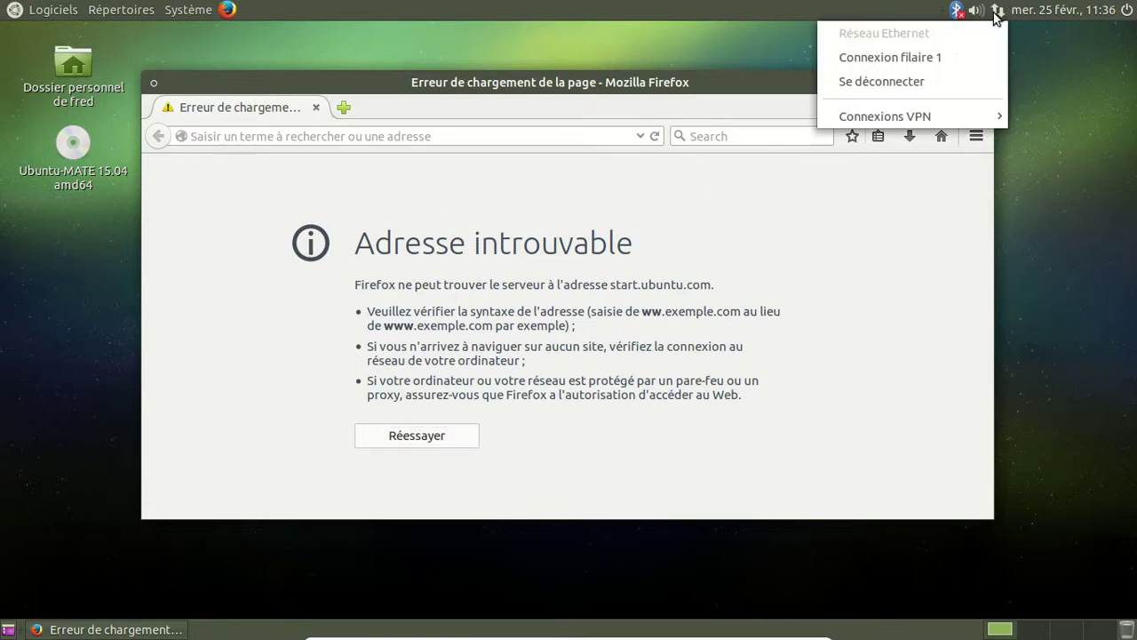
{"action": "left_click", "coordinate": [891, 59]}
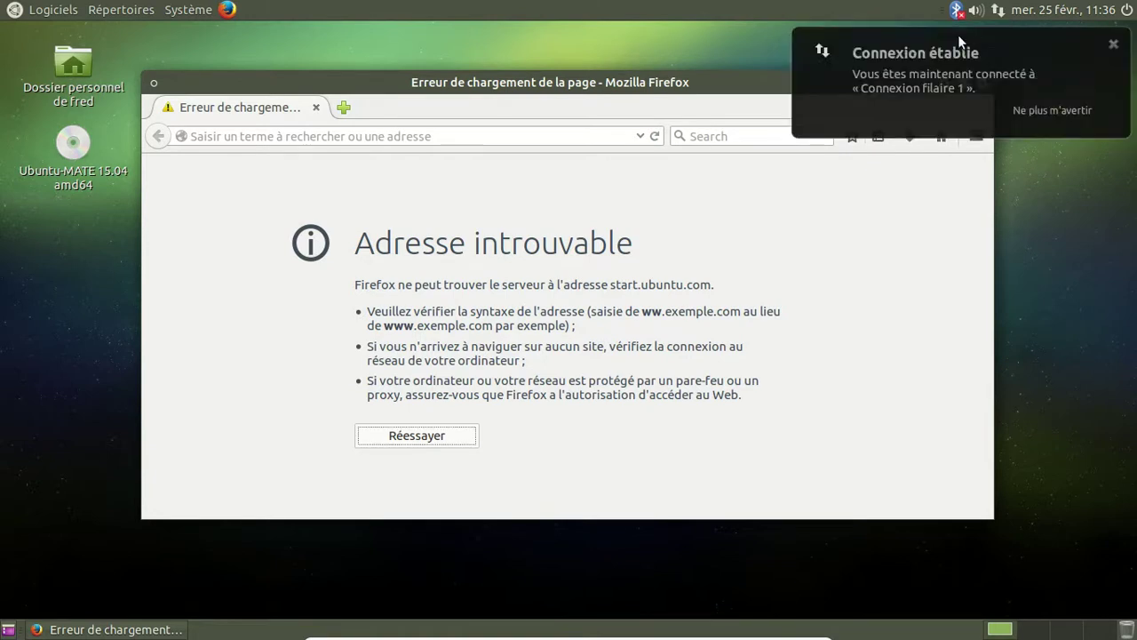
{"action": "left_click", "coordinate": [997, 10]}
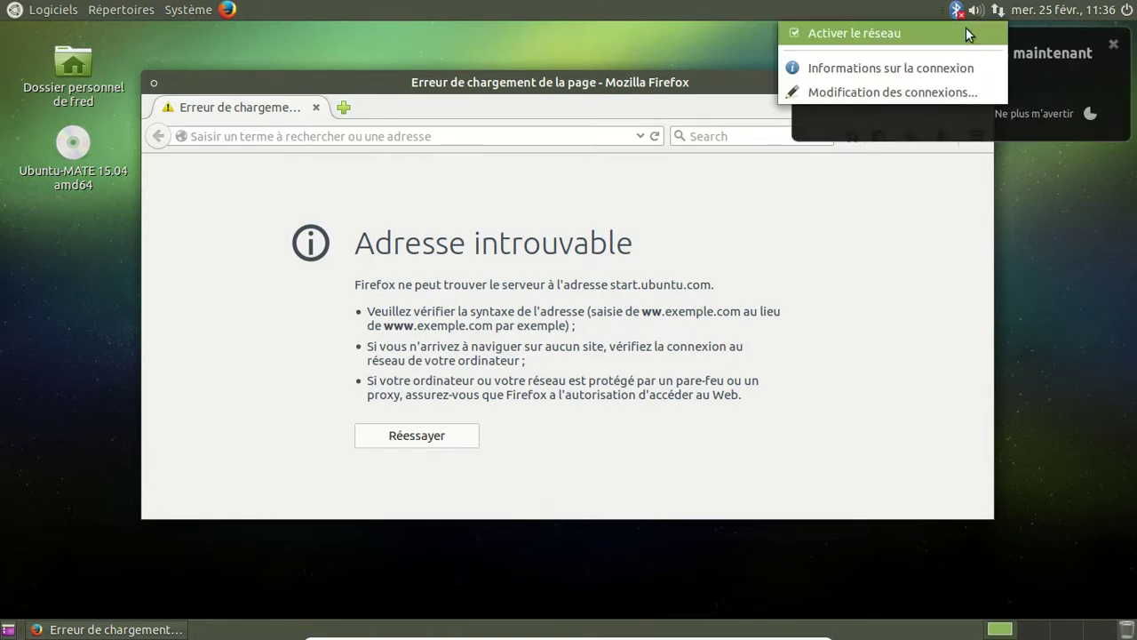
{"action": "left_click", "coordinate": [938, 85]}
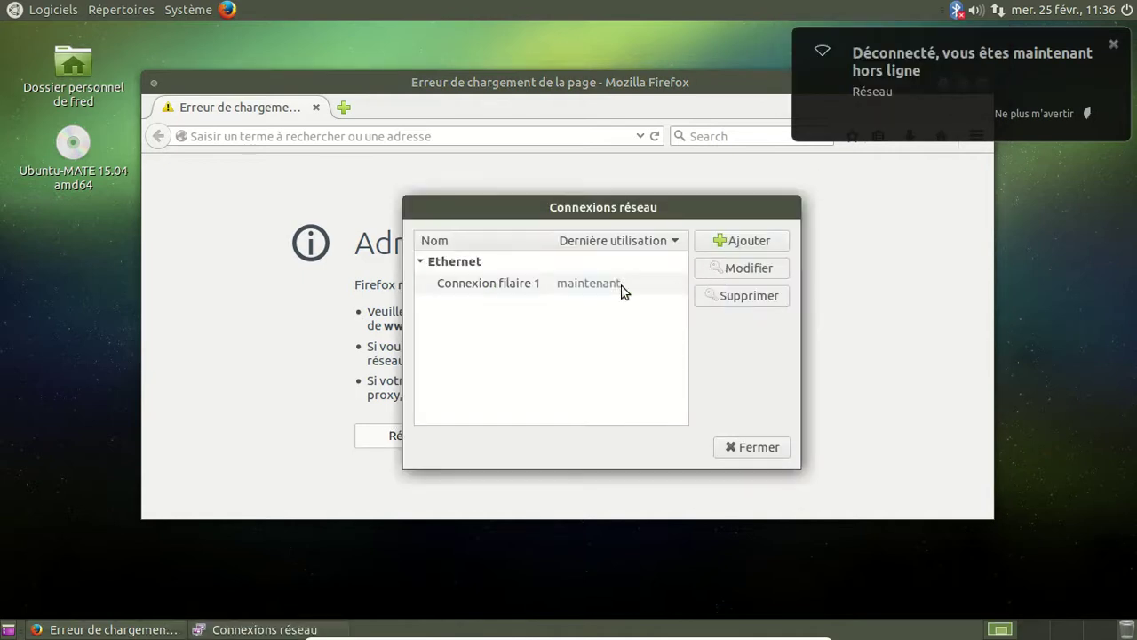
{"action": "left_click", "coordinate": [620, 286]}
{"action": "left_click", "coordinate": [710, 270]}
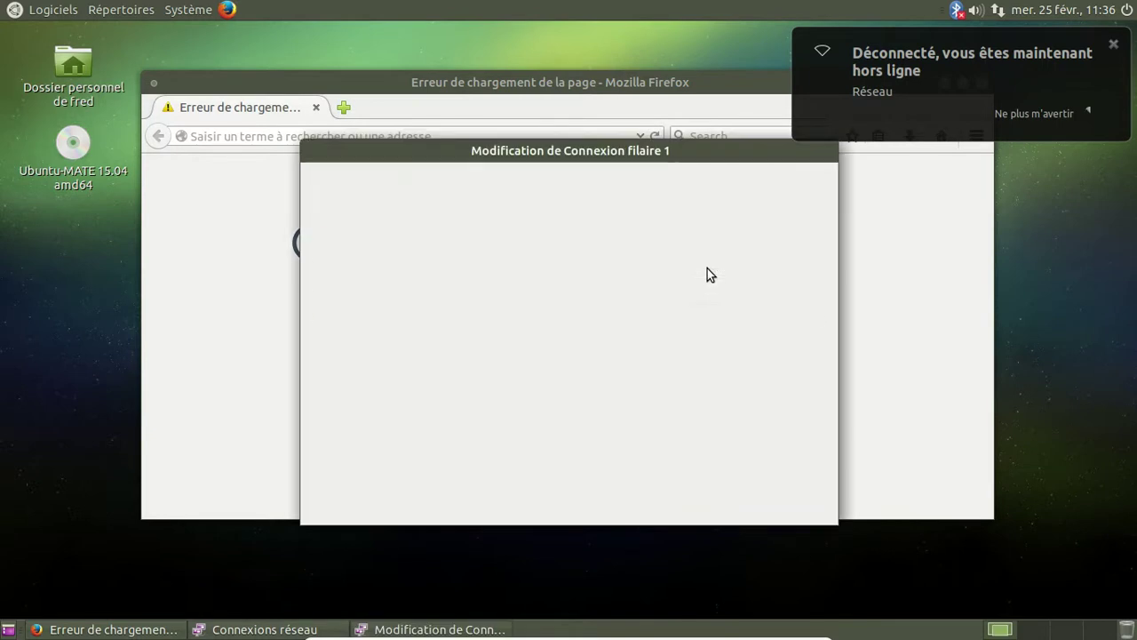
{"action": "left_click", "coordinate": [338, 210]}
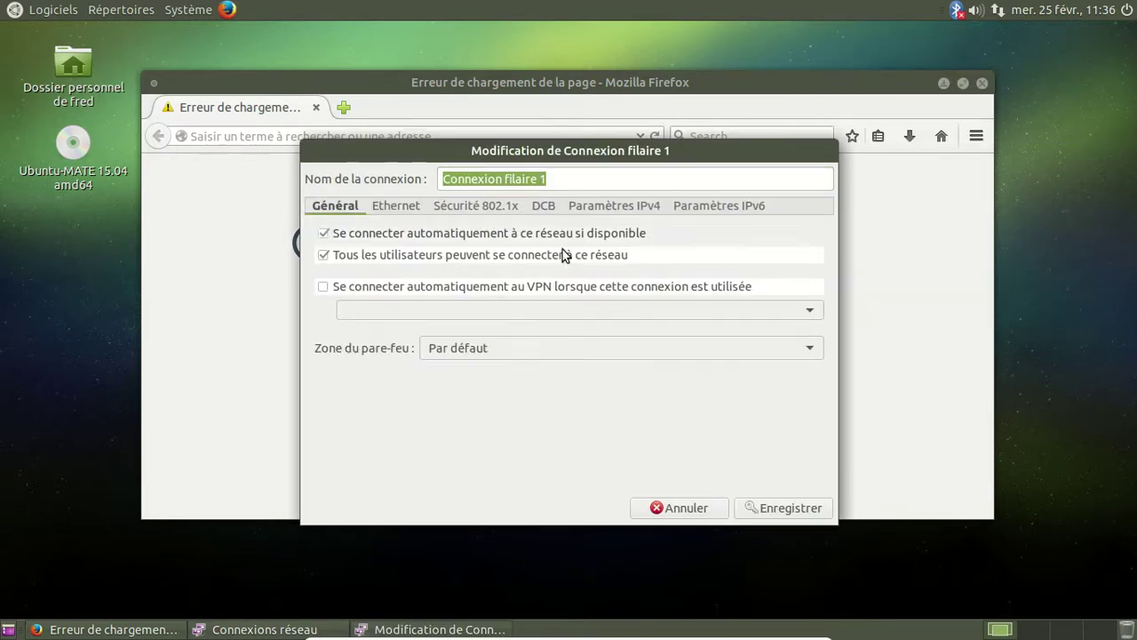
{"action": "left_click", "coordinate": [769, 518]}
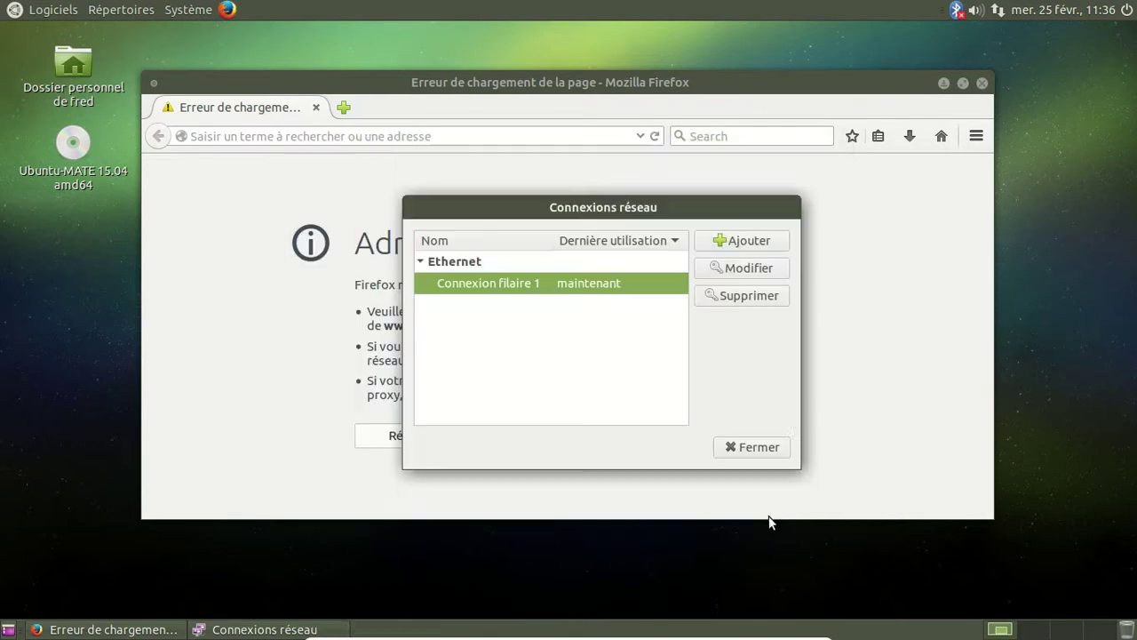
{"action": "left_click", "coordinate": [749, 444]}
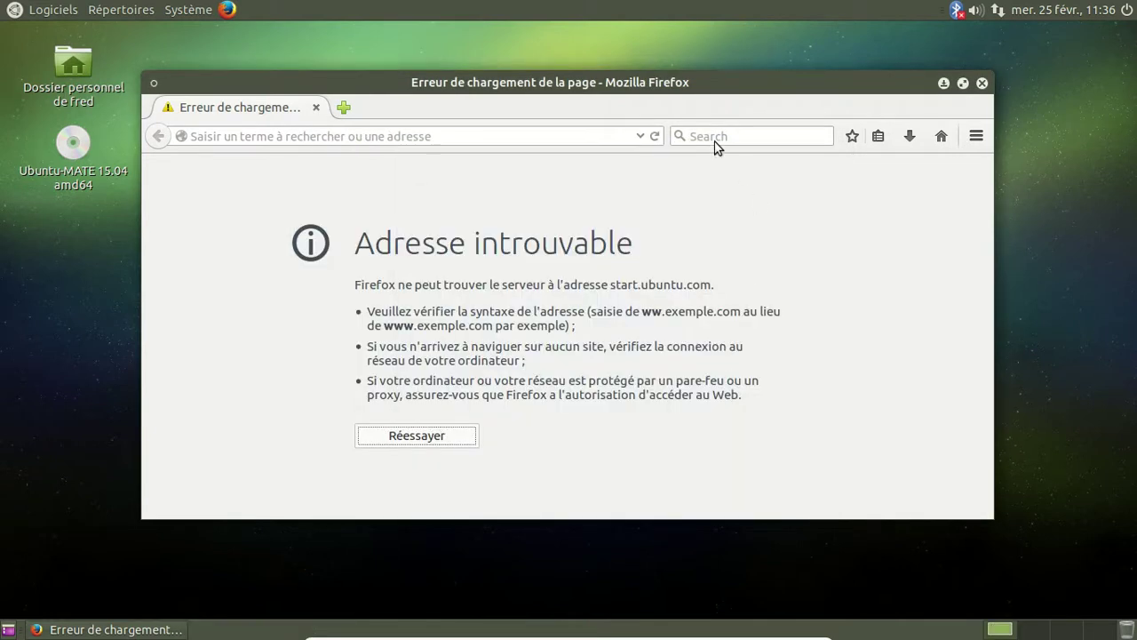
Reload the Ubuntu start page and check the browser version in the About Firefox window
{"action": "left_click", "coordinate": [657, 137]}
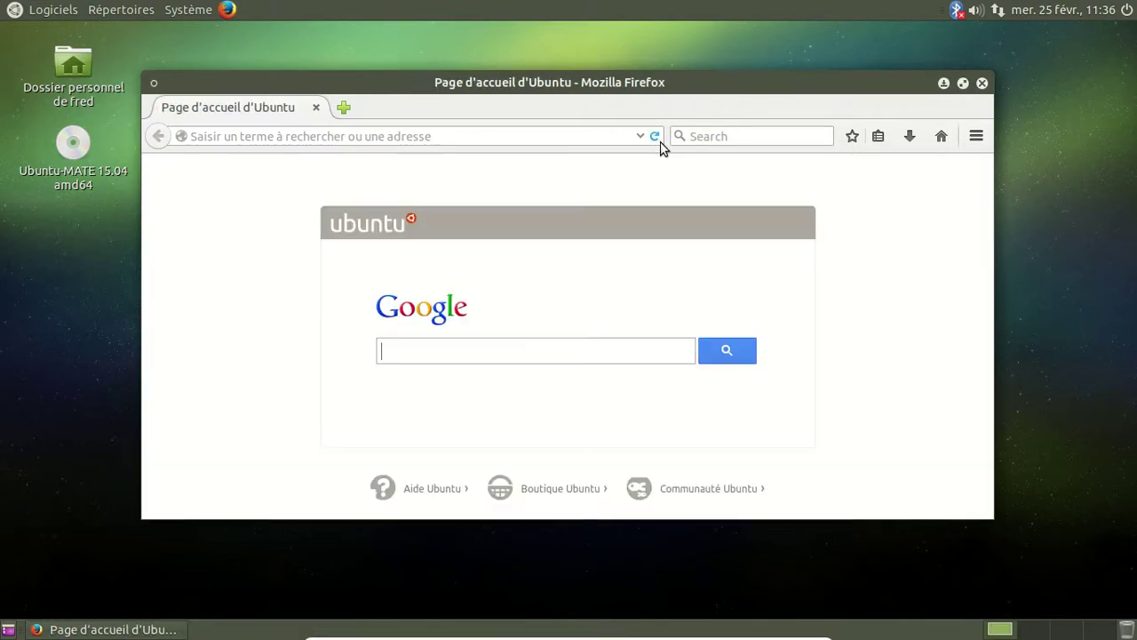
{"action": "left_click", "coordinate": [975, 136]}
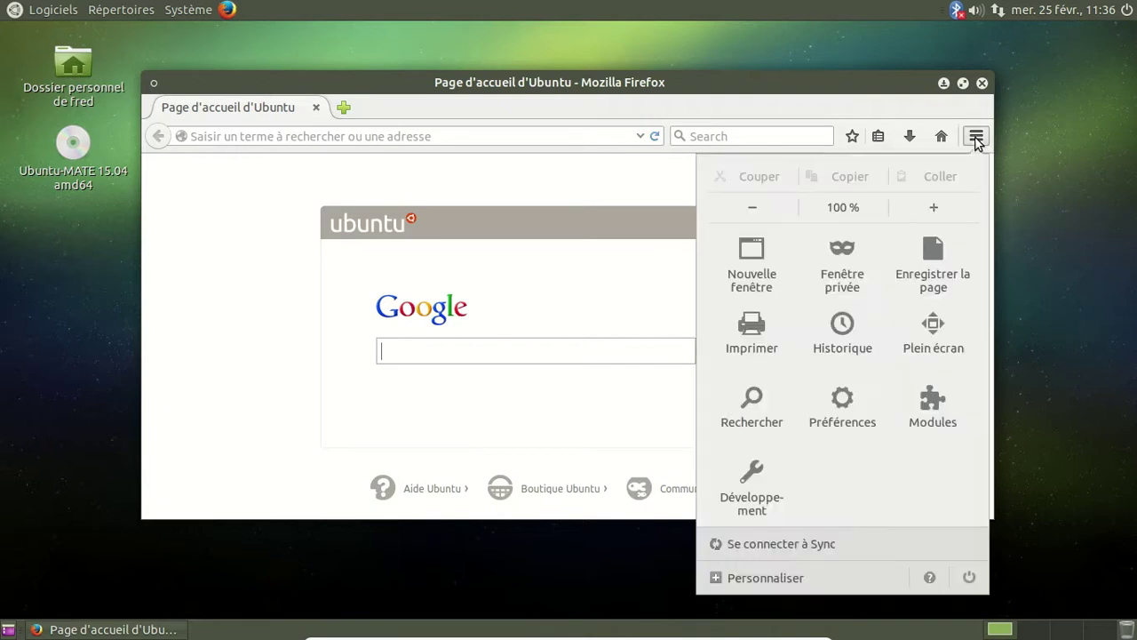
{"action": "left_click", "coordinate": [929, 577]}
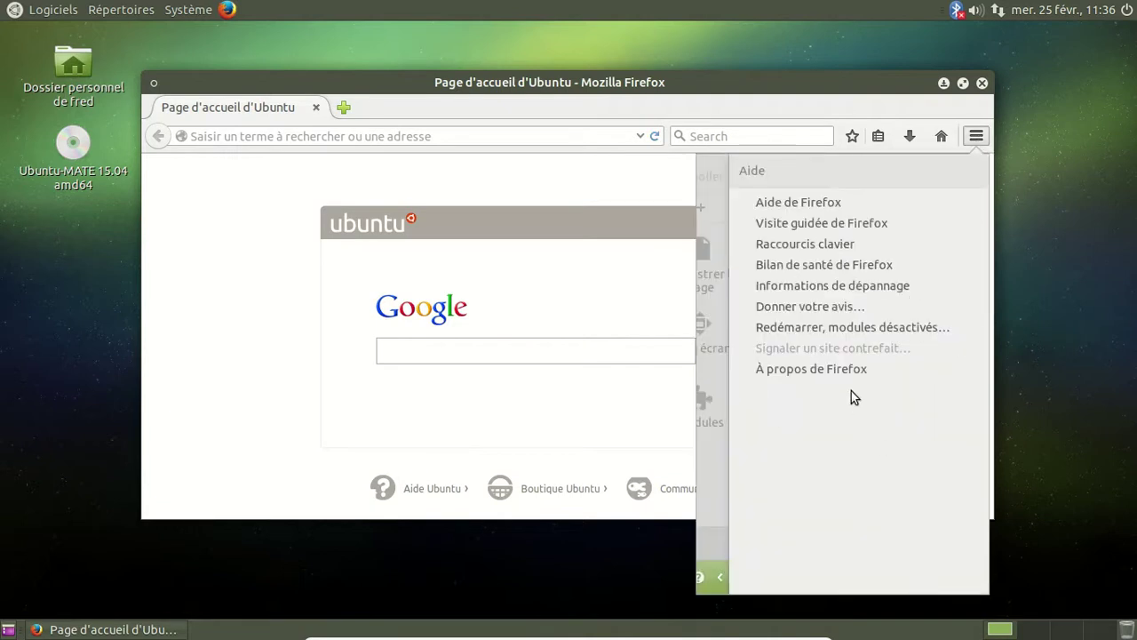
{"action": "left_click", "coordinate": [843, 368]}
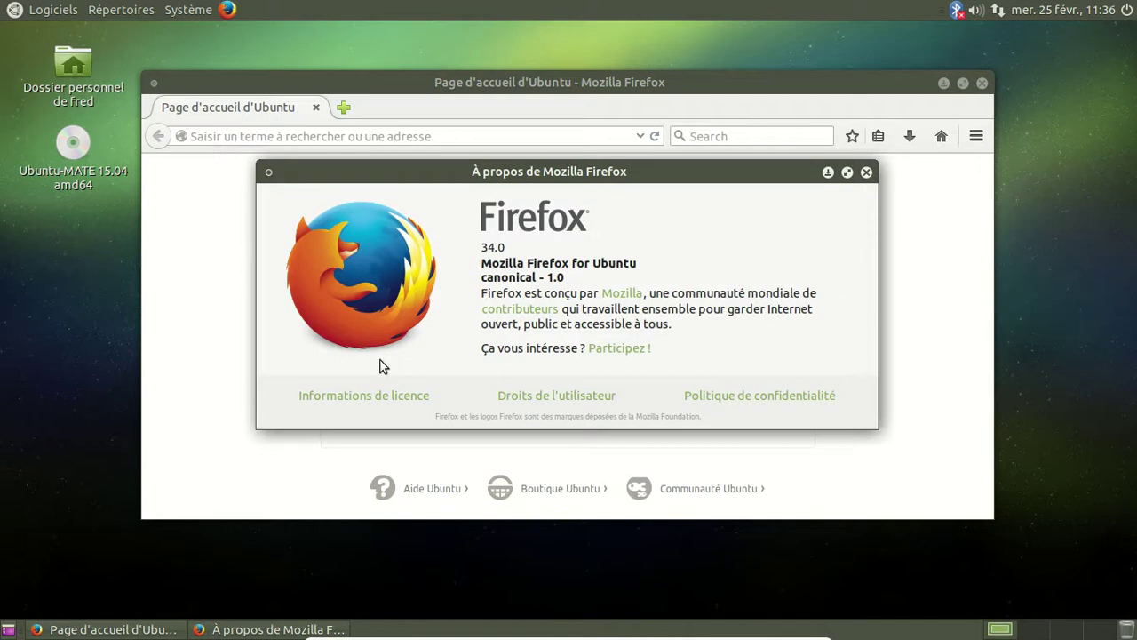
{"action": "left_click", "coordinate": [866, 173]}
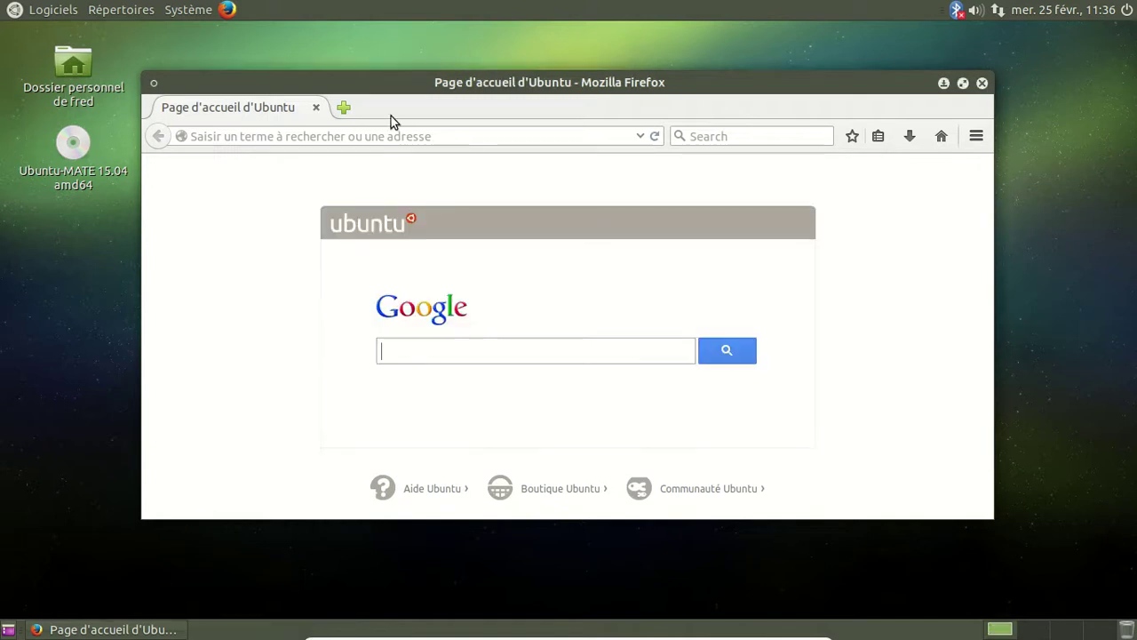
Open packages.ubuntu.com in a new browser tab
{"action": "left_click", "coordinate": [346, 110]}
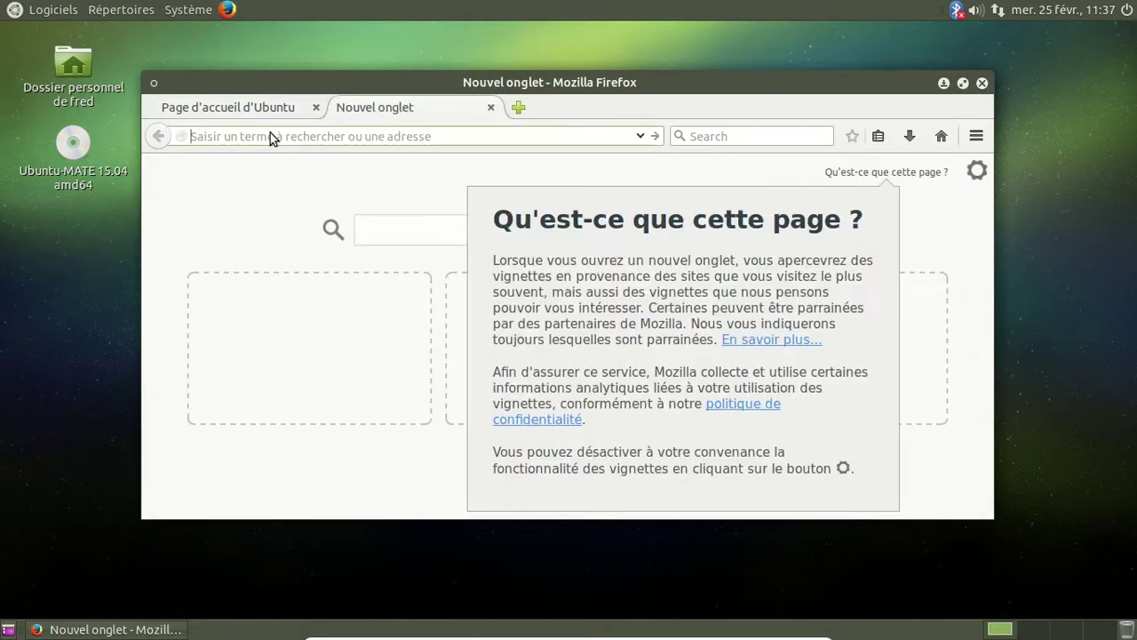
{"action": "left_click", "coordinate": [376, 136]}
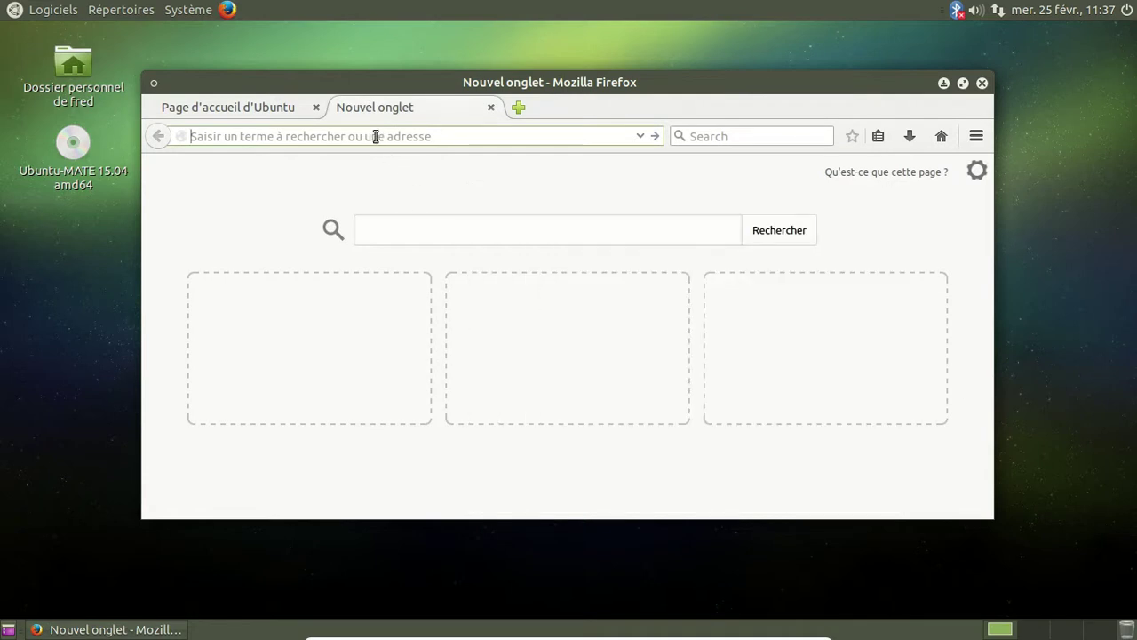
{"action": "type", "text": "package"}
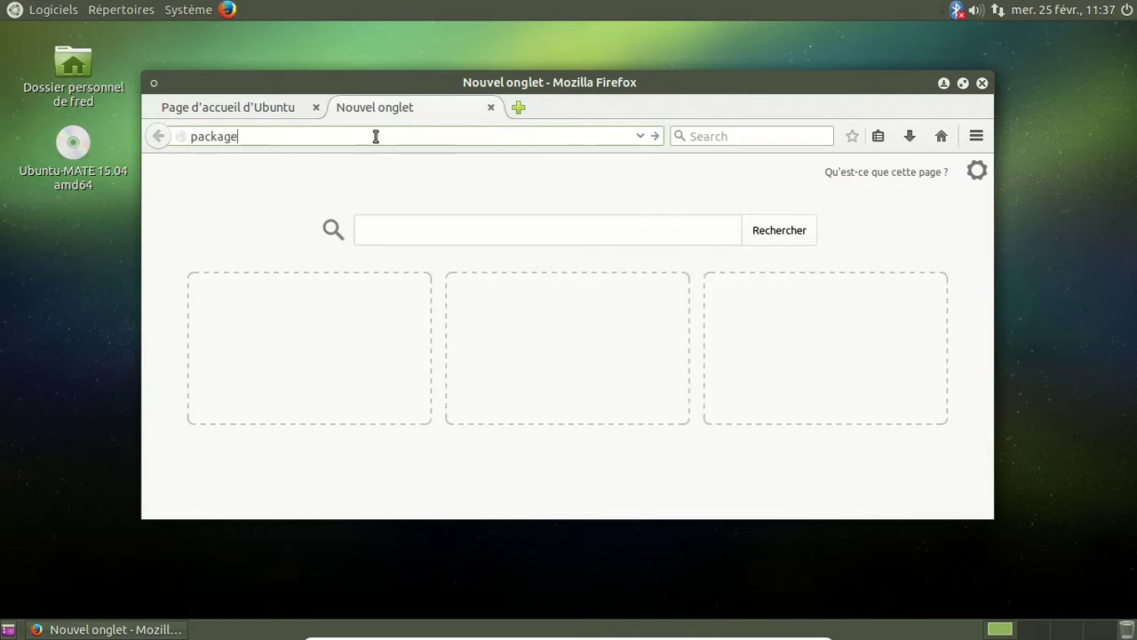
{"action": "type", "text": "s.ubuntu.com"}
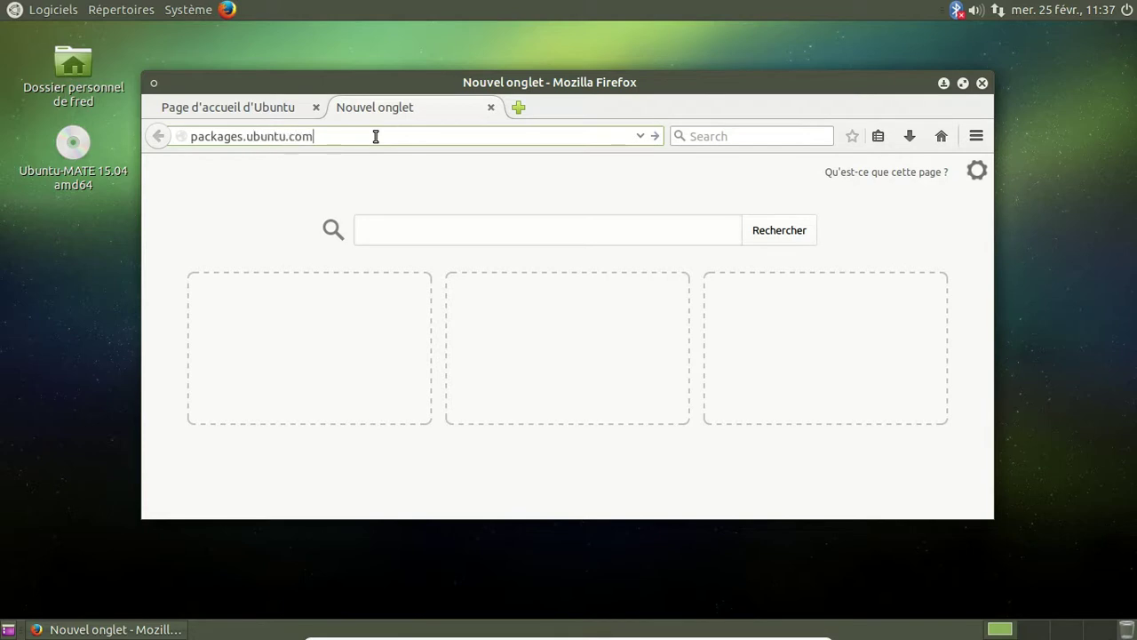
{"action": "key", "text": "Return"}
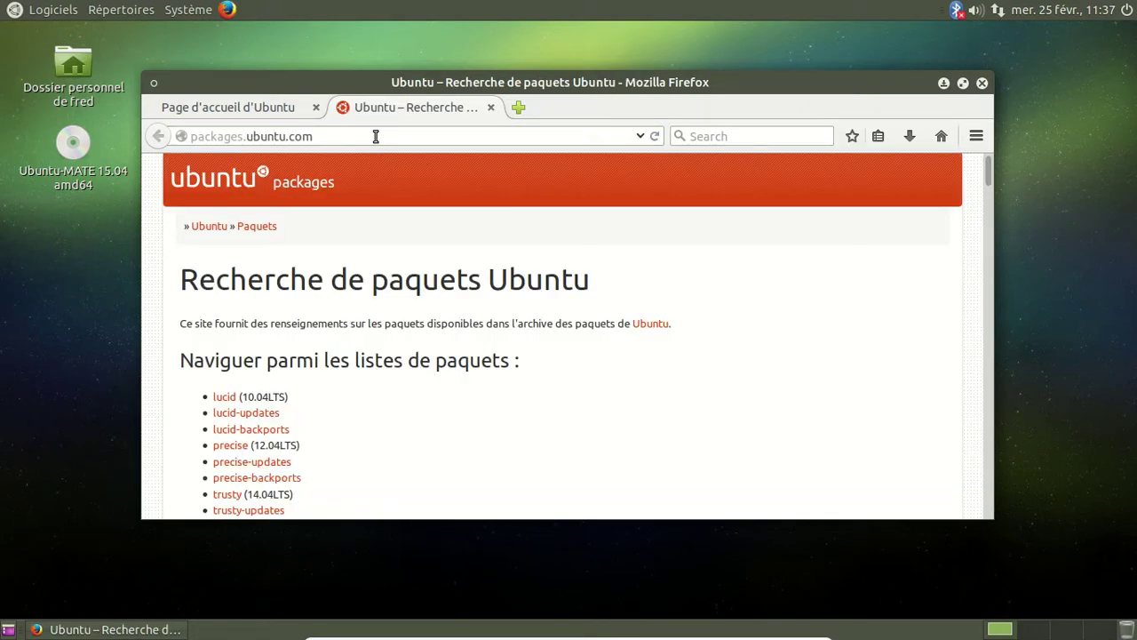
Search the package directories for the keyword firefox in the vivid distribution
{"action": "scroll", "coordinate": [531, 386], "scroll_direction": "down", "scroll_amount": 5}
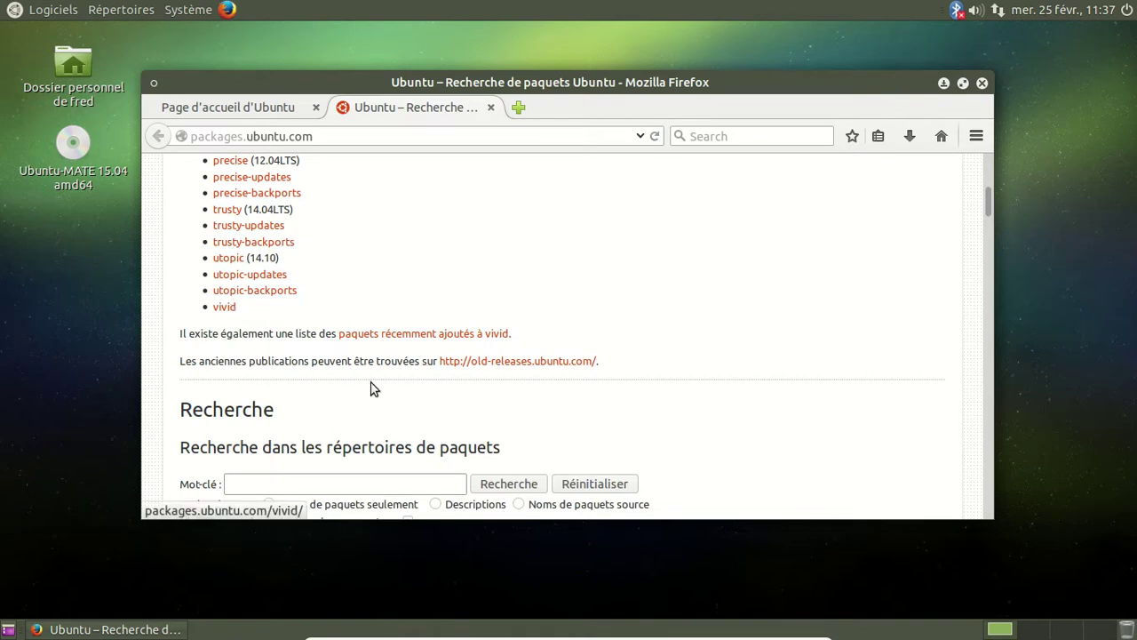
{"action": "scroll", "coordinate": [374, 388], "scroll_direction": "down", "scroll_amount": 3}
{"action": "left_click", "coordinate": [282, 397]}
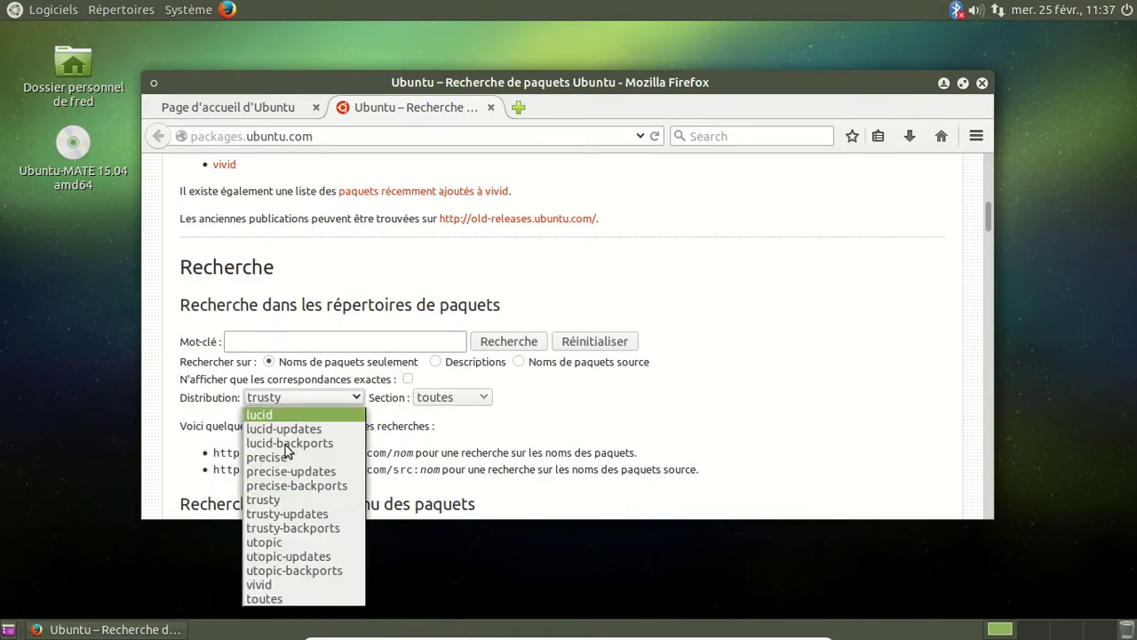
{"action": "left_click", "coordinate": [265, 583]}
{"action": "left_click", "coordinate": [254, 342]}
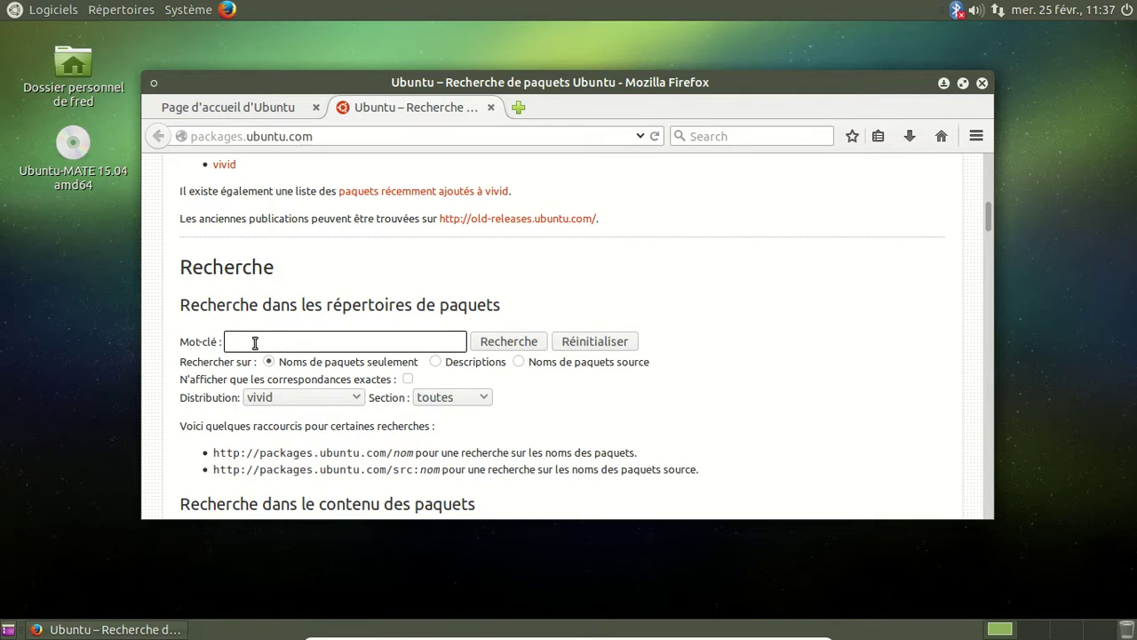
{"action": "type", "text": "firefox"}
{"action": "key", "text": "Return"}
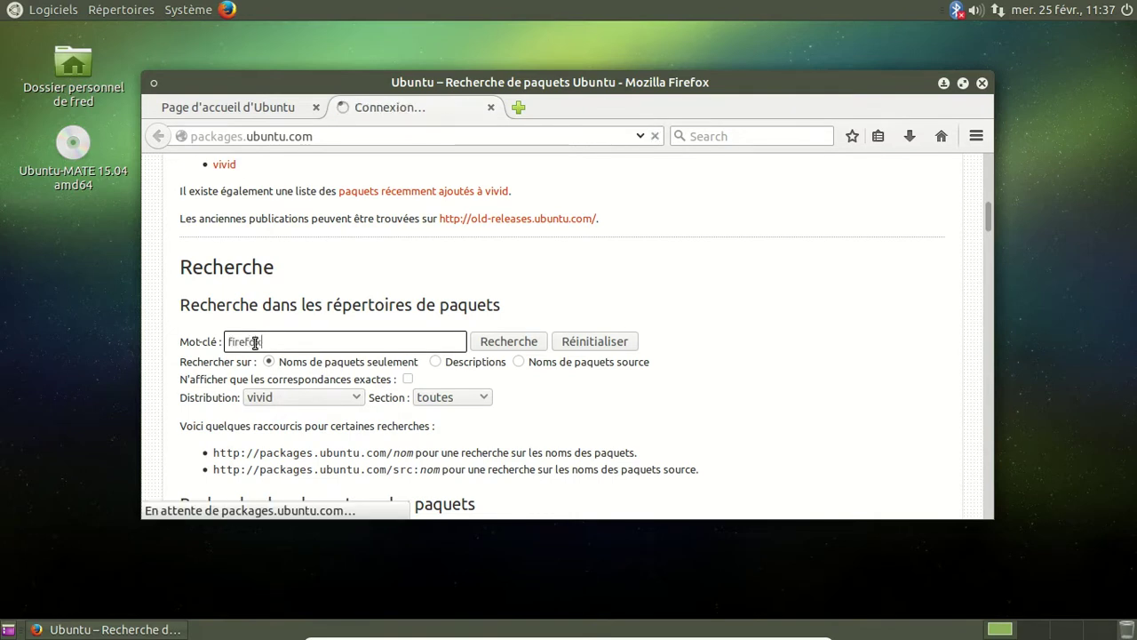
Review the firefox package search results and the details page of the vivid package, closing that browser tab when done
{"action": "scroll", "coordinate": [527, 309], "scroll_direction": "down", "scroll_amount": 5}
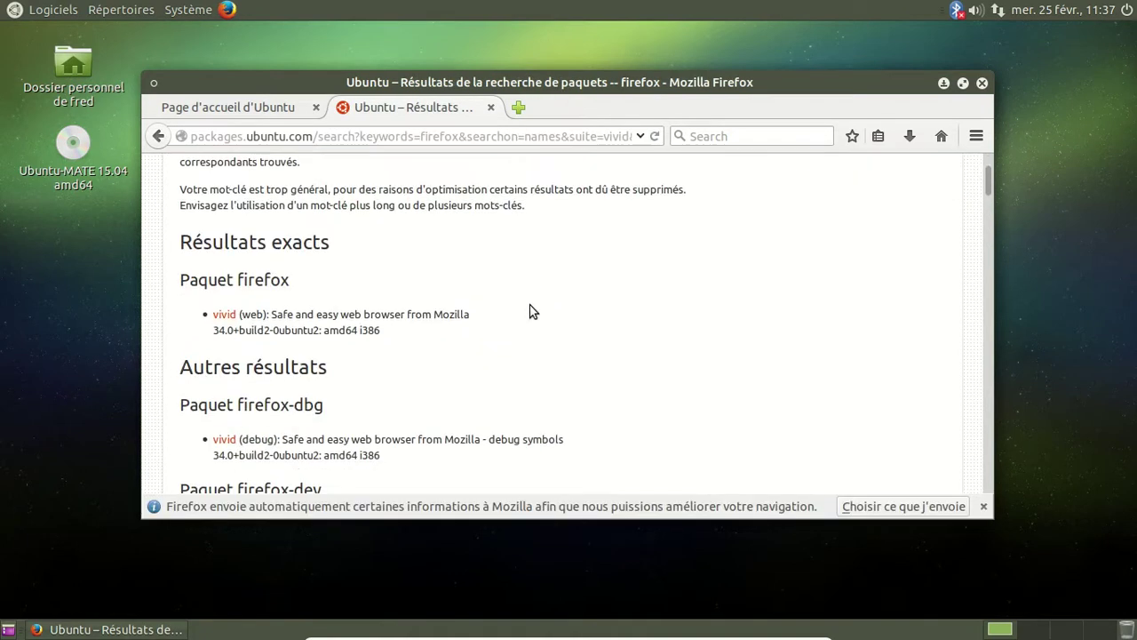
{"action": "scroll", "coordinate": [489, 375], "scroll_direction": "down", "scroll_amount": 7}
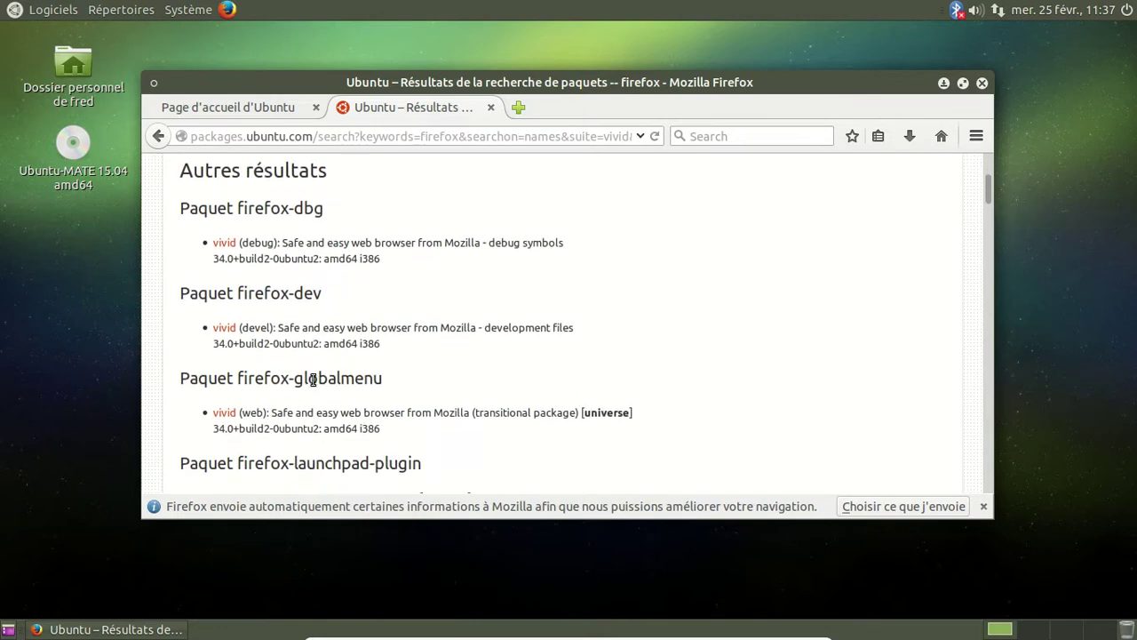
{"action": "scroll", "coordinate": [312, 380], "scroll_direction": "down", "scroll_amount": 3}
{"action": "scroll", "coordinate": [311, 380], "scroll_direction": "up", "scroll_amount": 12}
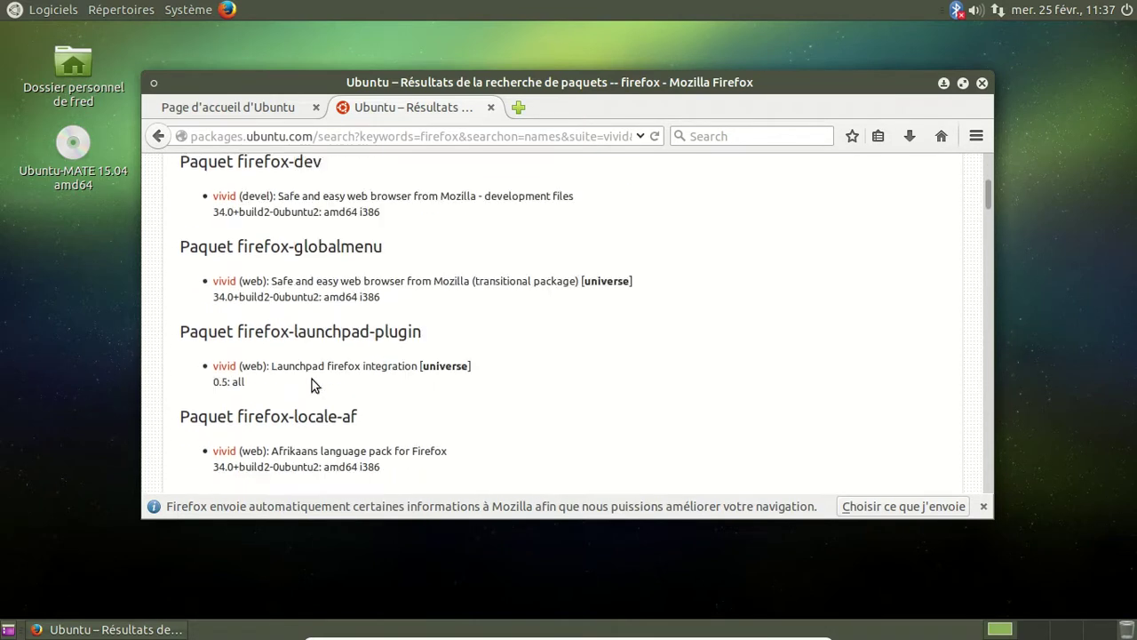
{"action": "scroll", "coordinate": [313, 379], "scroll_direction": "up", "scroll_amount": 3}
{"action": "scroll", "coordinate": [313, 380], "scroll_direction": "down", "scroll_amount": 1}
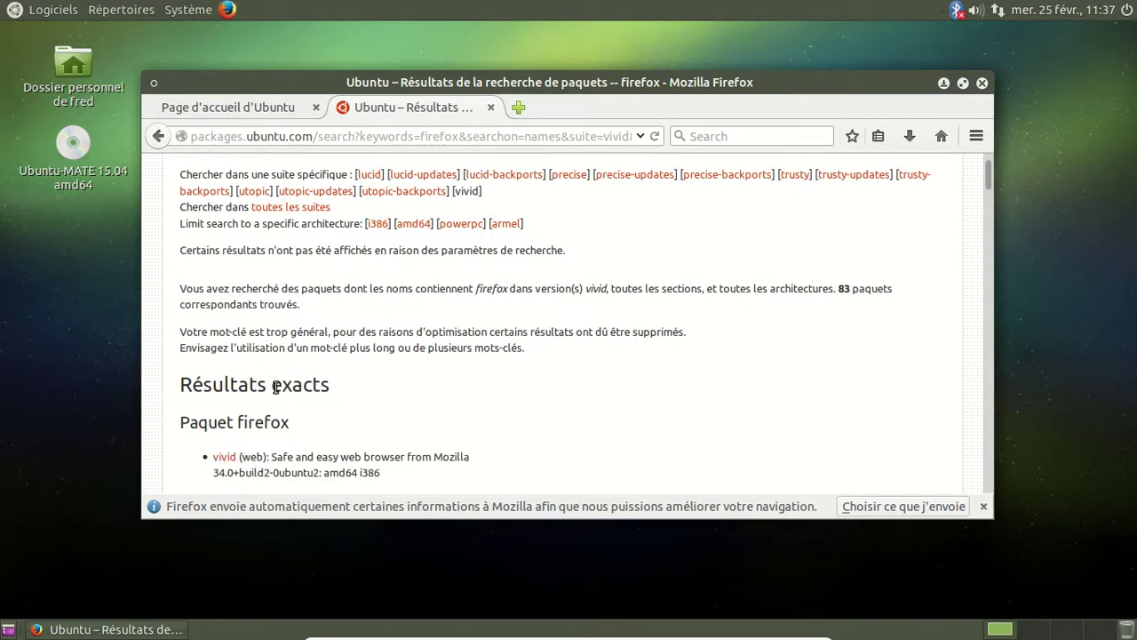
{"action": "left_click", "coordinate": [224, 456]}
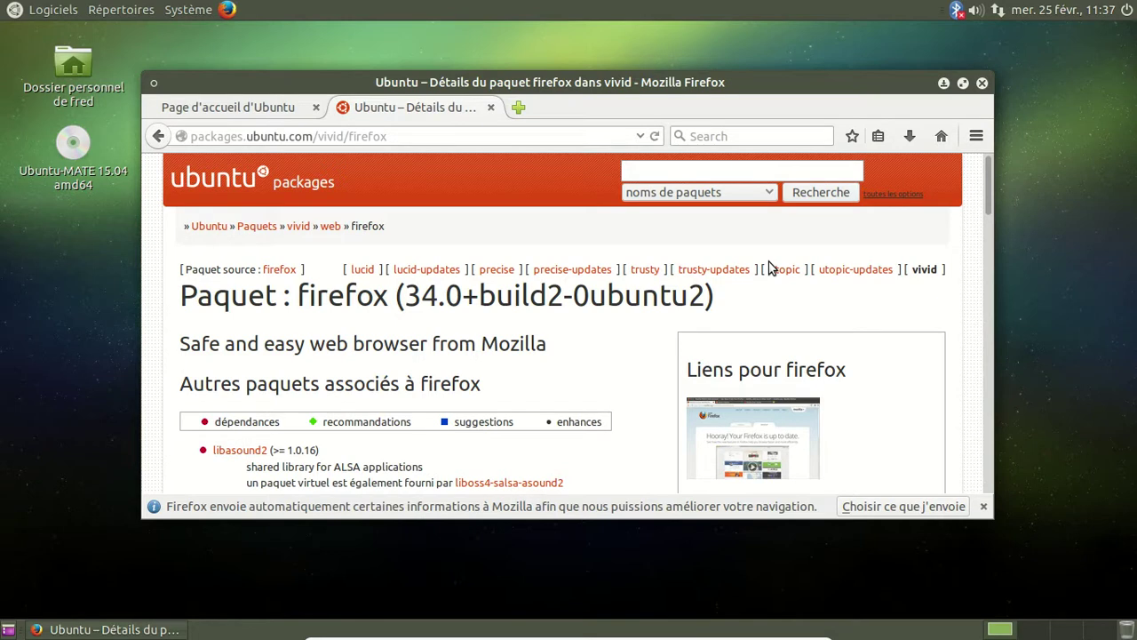
{"action": "left_click", "coordinate": [492, 108]}
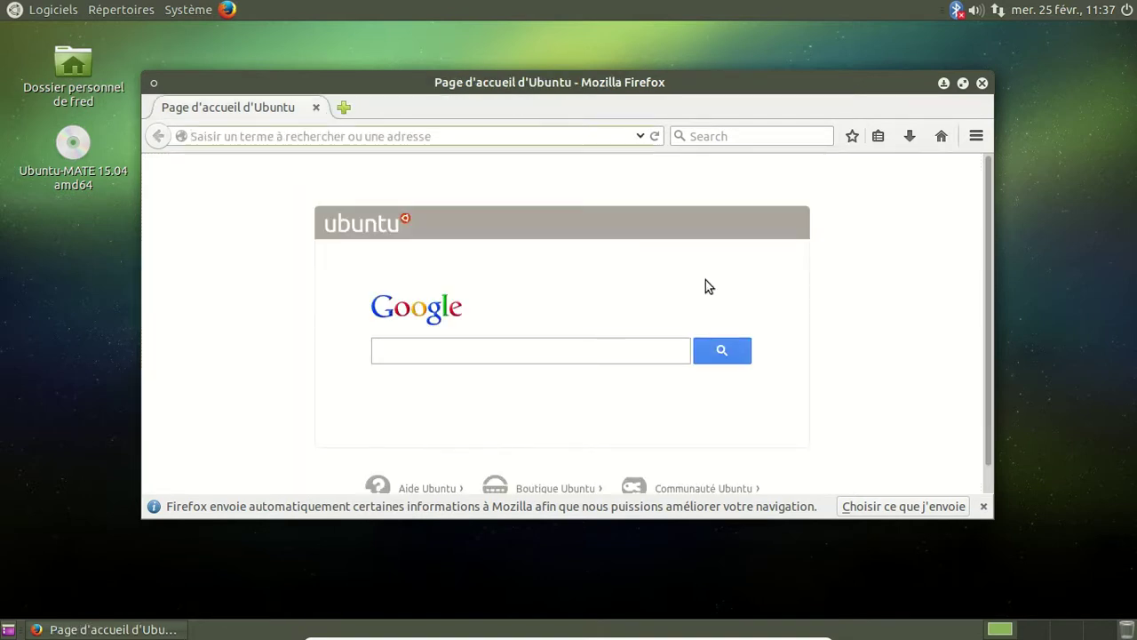
Dismiss the Mozilla data-sharing notice and go to the hungrylucy.com website
{"action": "left_click", "coordinate": [984, 505]}
{"action": "left_click", "coordinate": [250, 137]}
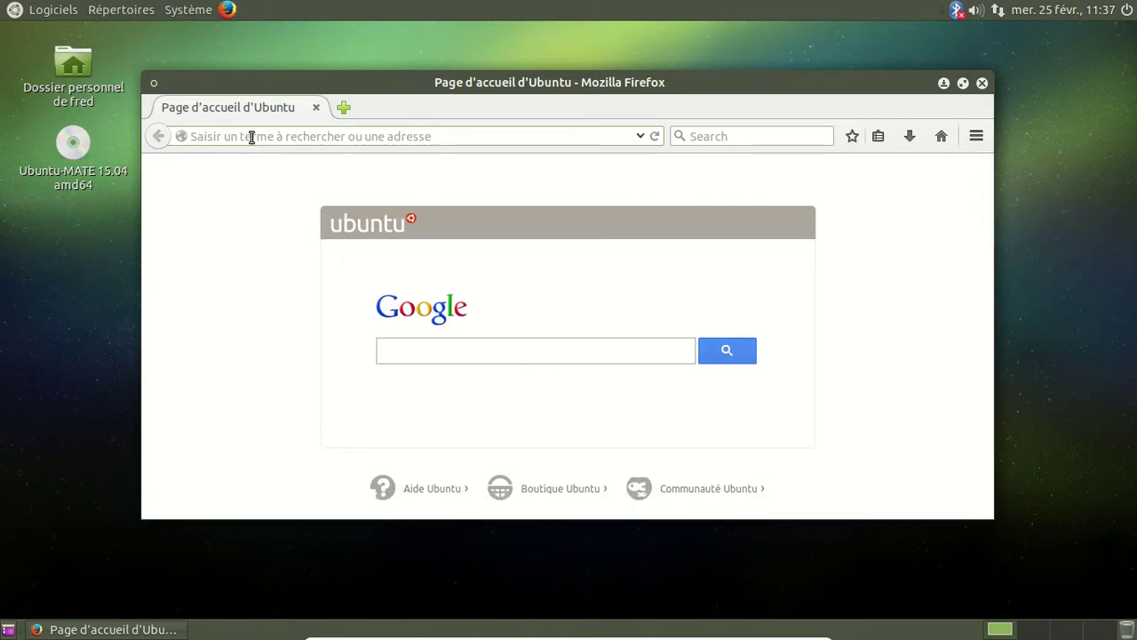
{"action": "type", "text": "music.hu"}
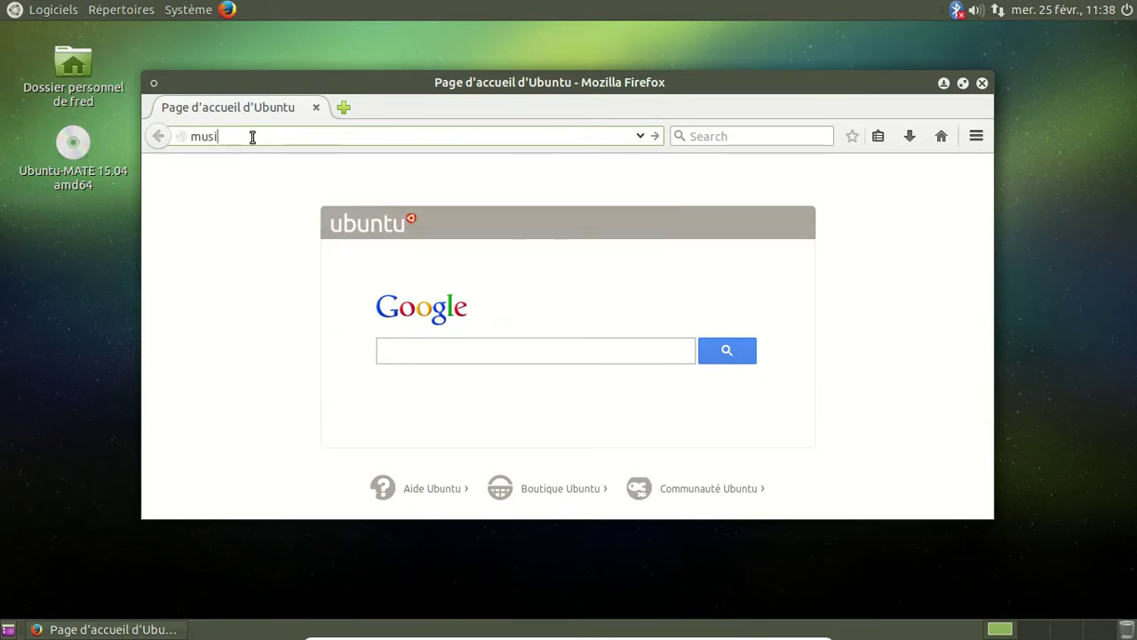
{"action": "type", "text": "ng"}
{"action": "key", "text": "BackSpace"}
{"action": "type", "text": "rylucy.com"}
{"action": "key", "text": "Return"}
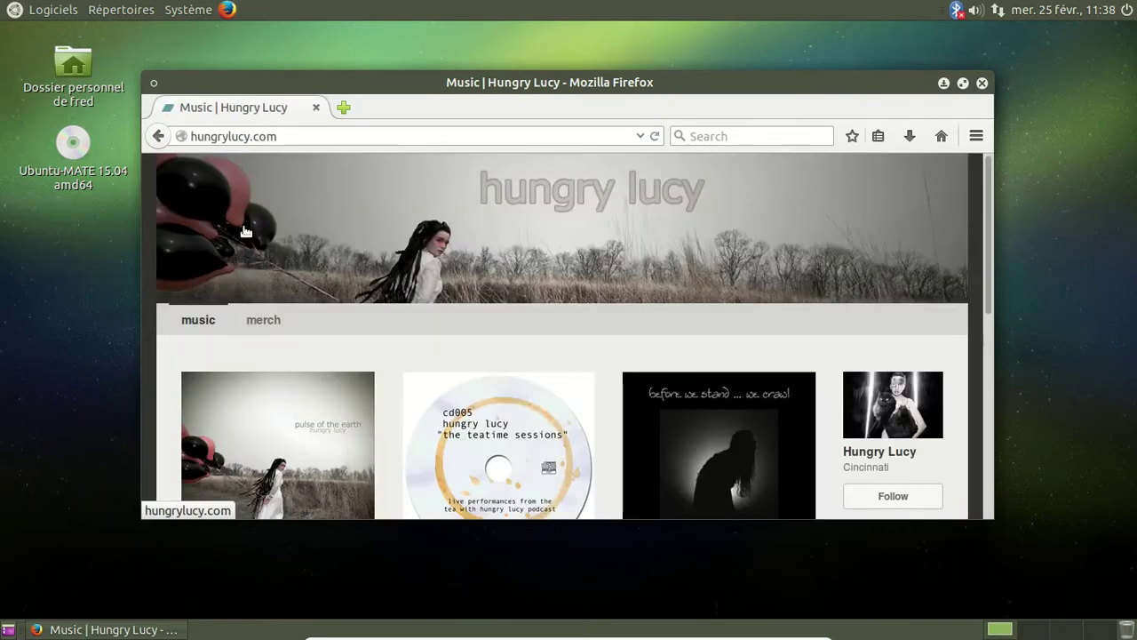
Open the album Pulse of the Earth and try to play its track Just Imagine, dismissing the Flash notice
{"action": "scroll", "coordinate": [755, 284], "scroll_direction": "down", "scroll_amount": 4}
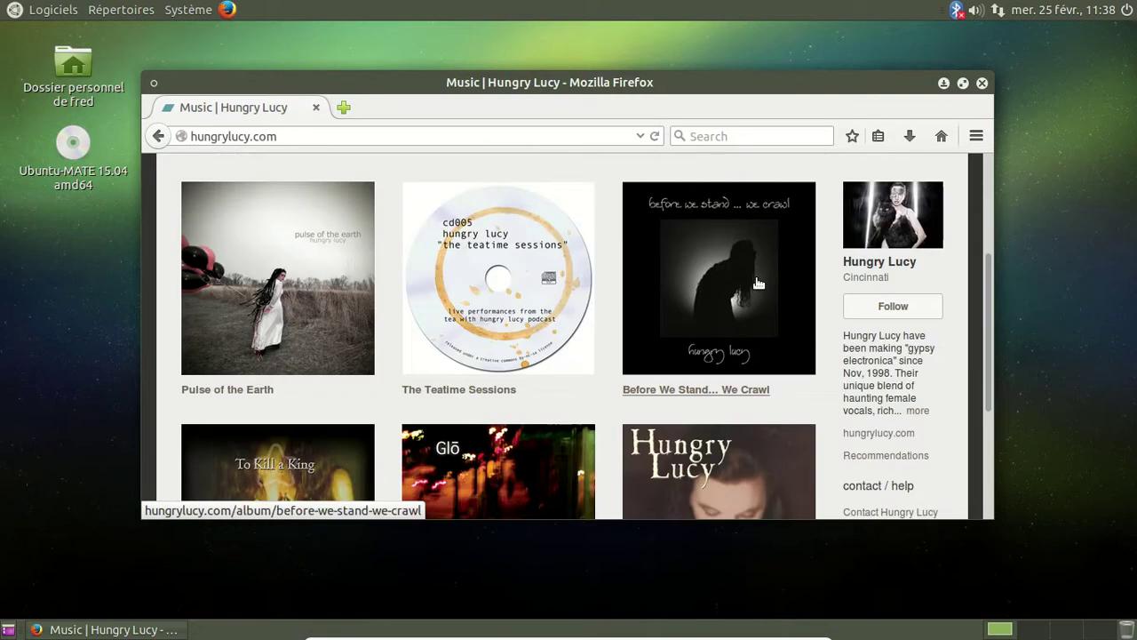
{"action": "left_click", "coordinate": [303, 242]}
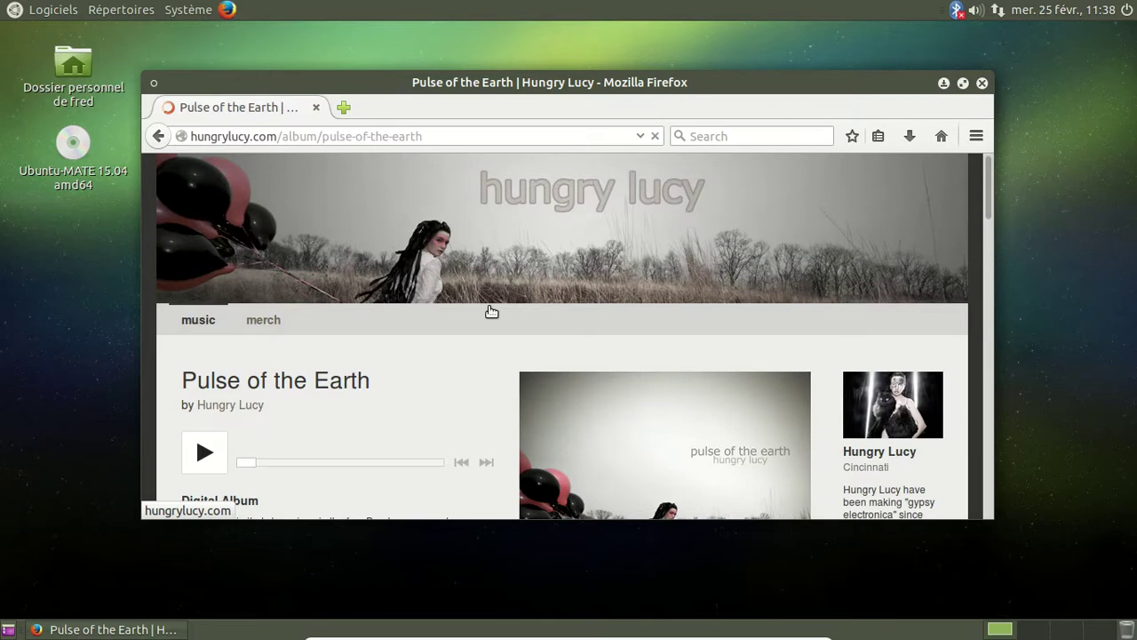
{"action": "scroll", "coordinate": [489, 309], "scroll_direction": "down", "scroll_amount": 4}
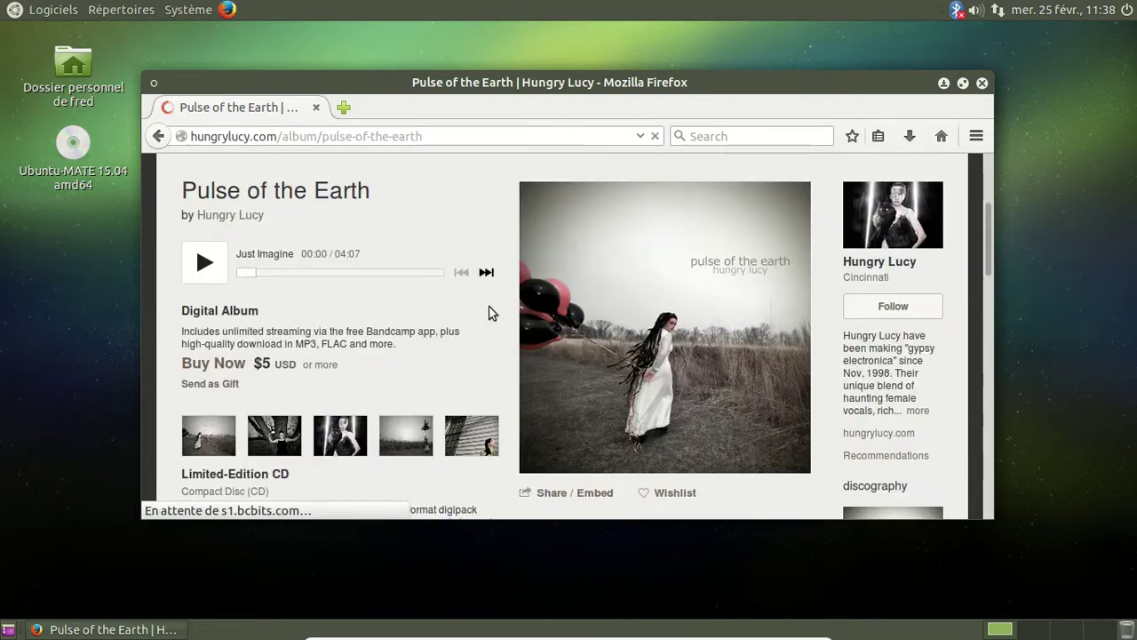
{"action": "scroll", "coordinate": [239, 259], "scroll_direction": "down", "scroll_amount": 3}
{"action": "scroll", "coordinate": [267, 257], "scroll_direction": "up", "scroll_amount": 3}
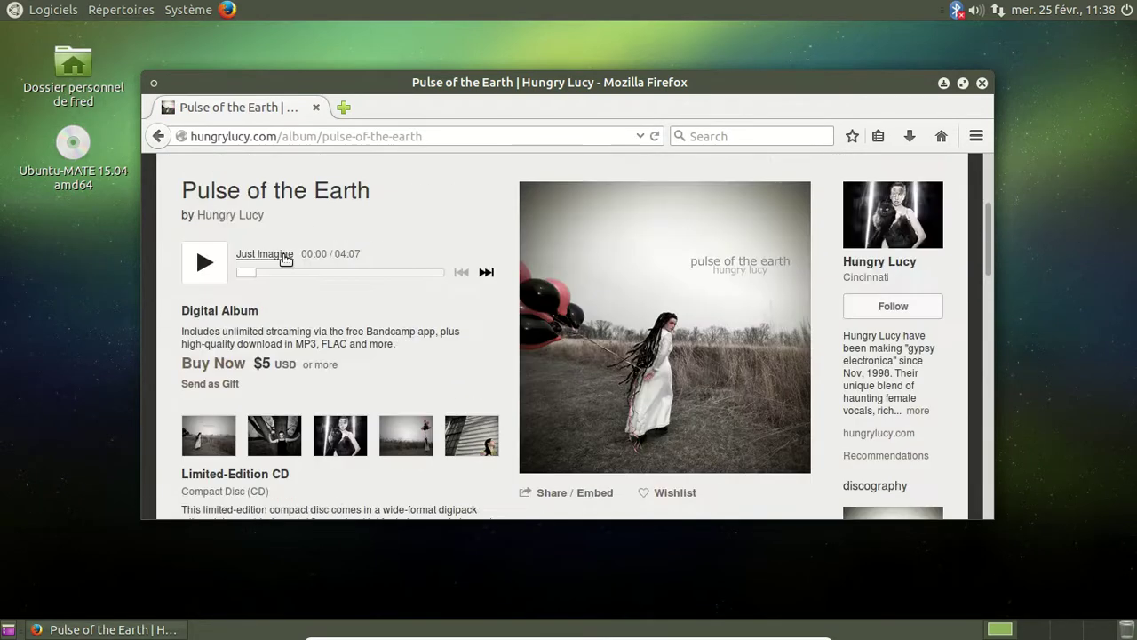
{"action": "left_click", "coordinate": [211, 260]}
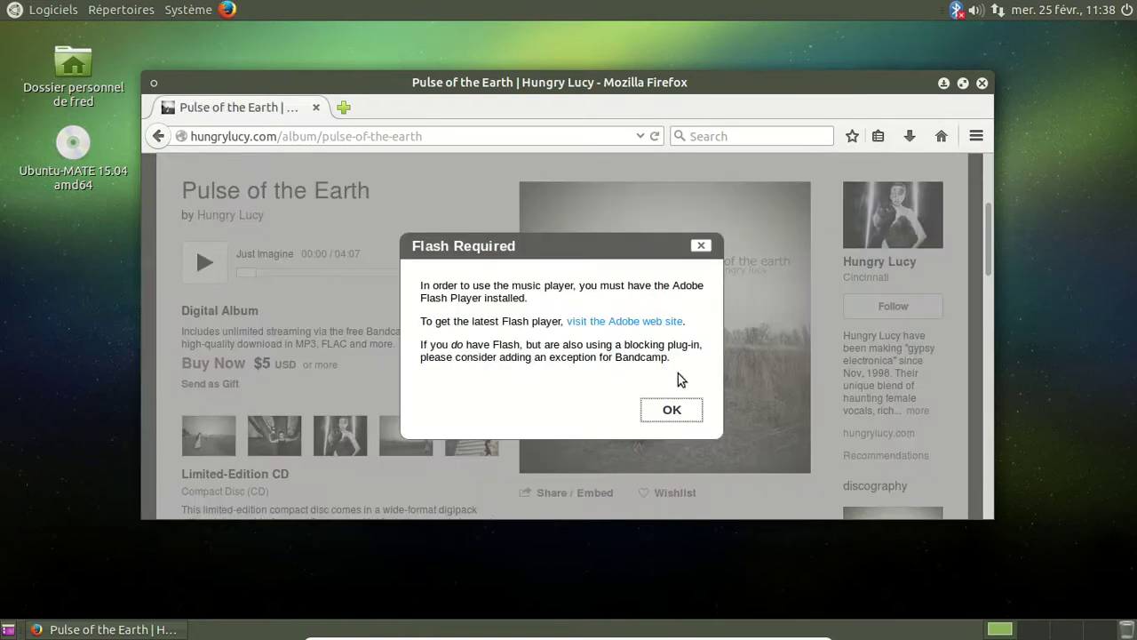
{"action": "left_click", "coordinate": [675, 416]}
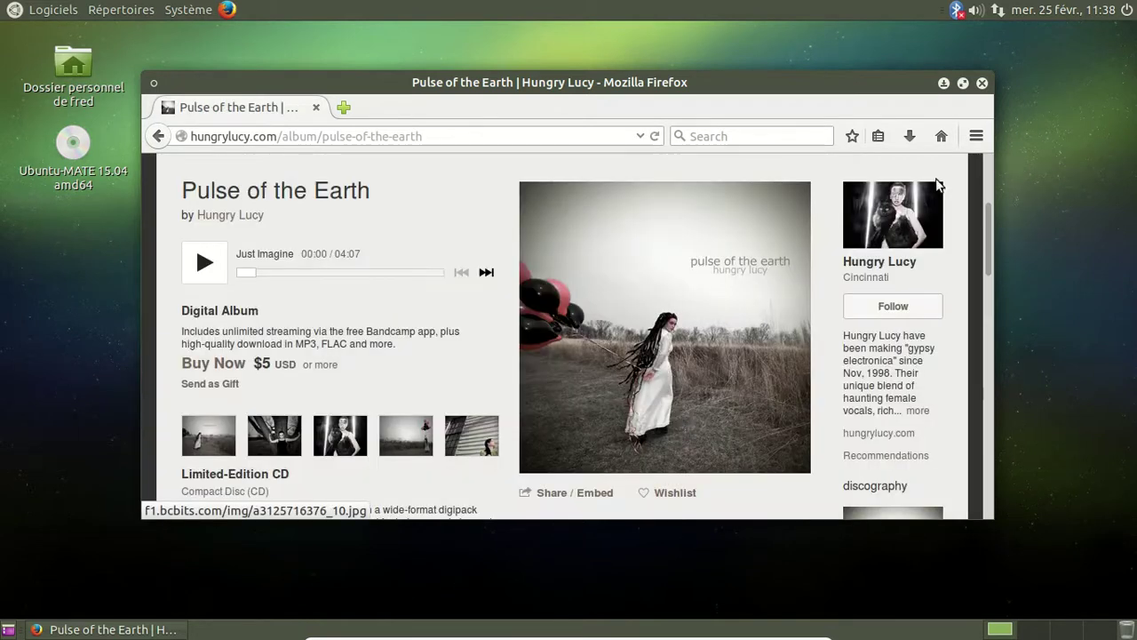
Launch the Logithèque Ubuntu software centre from the system administration tools
{"action": "left_click", "coordinate": [188, 10]}
{"action": "mouse_move", "coordinate": [230, 36]}
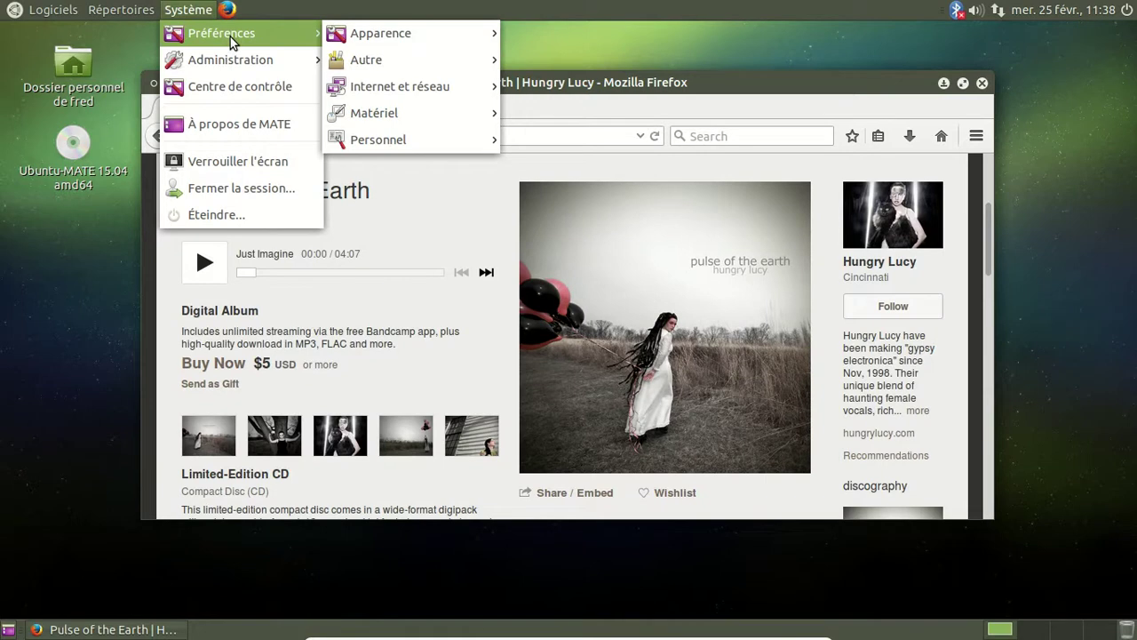
{"action": "mouse_move", "coordinate": [430, 67]}
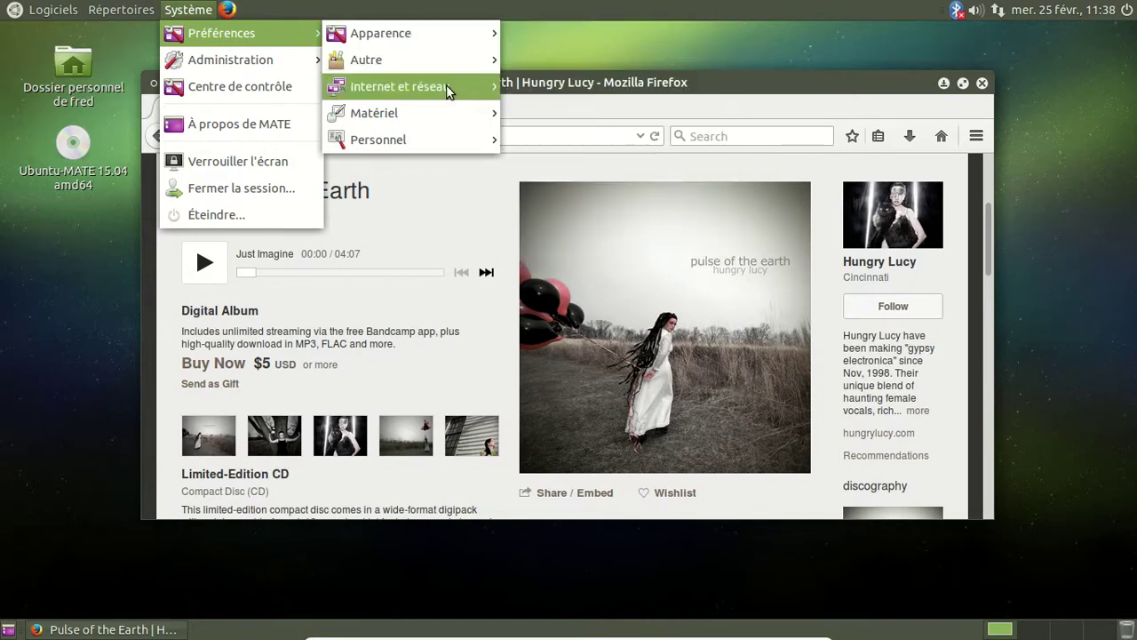
{"action": "mouse_move", "coordinate": [266, 60]}
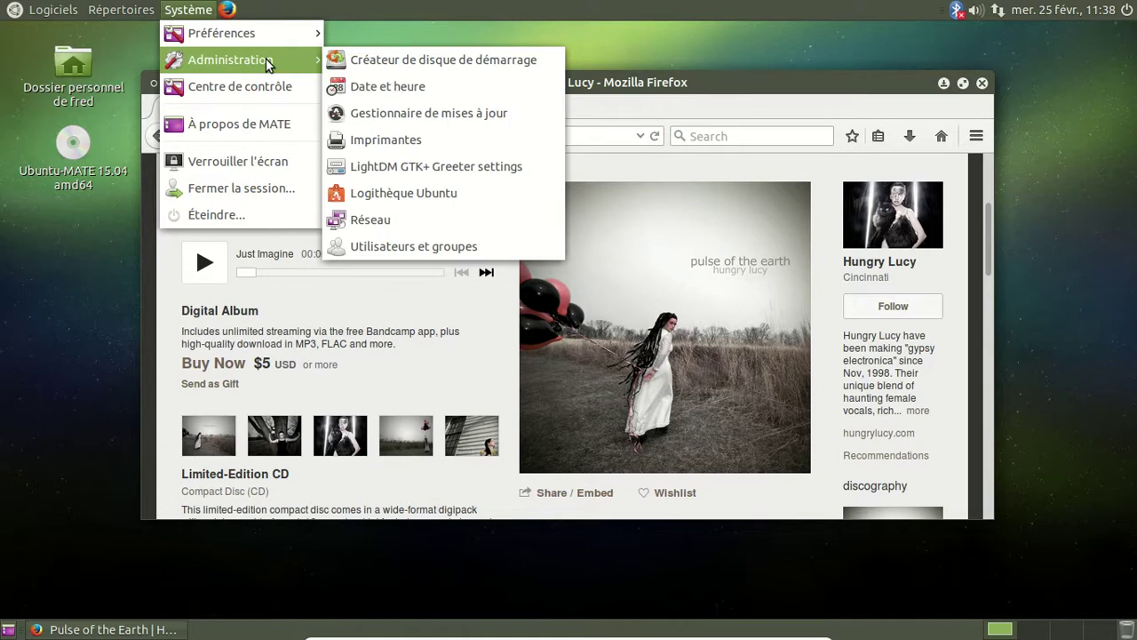
{"action": "left_click", "coordinate": [458, 187]}
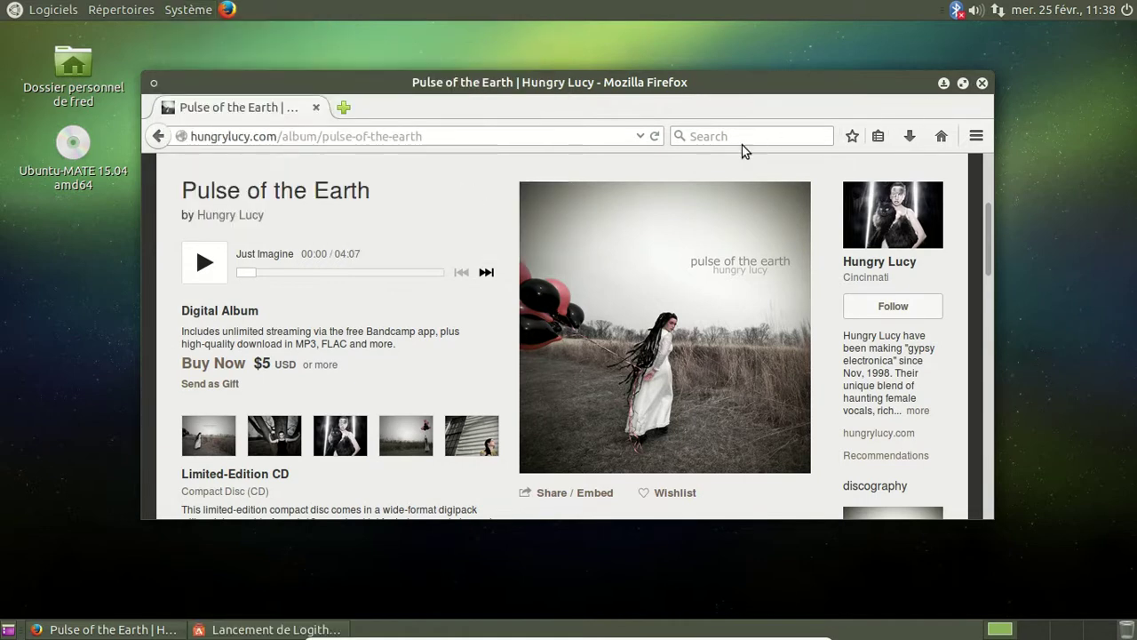
Bookmark the Pulse of the Earth album page and close the browser
{"action": "left_click", "coordinate": [852, 136]}
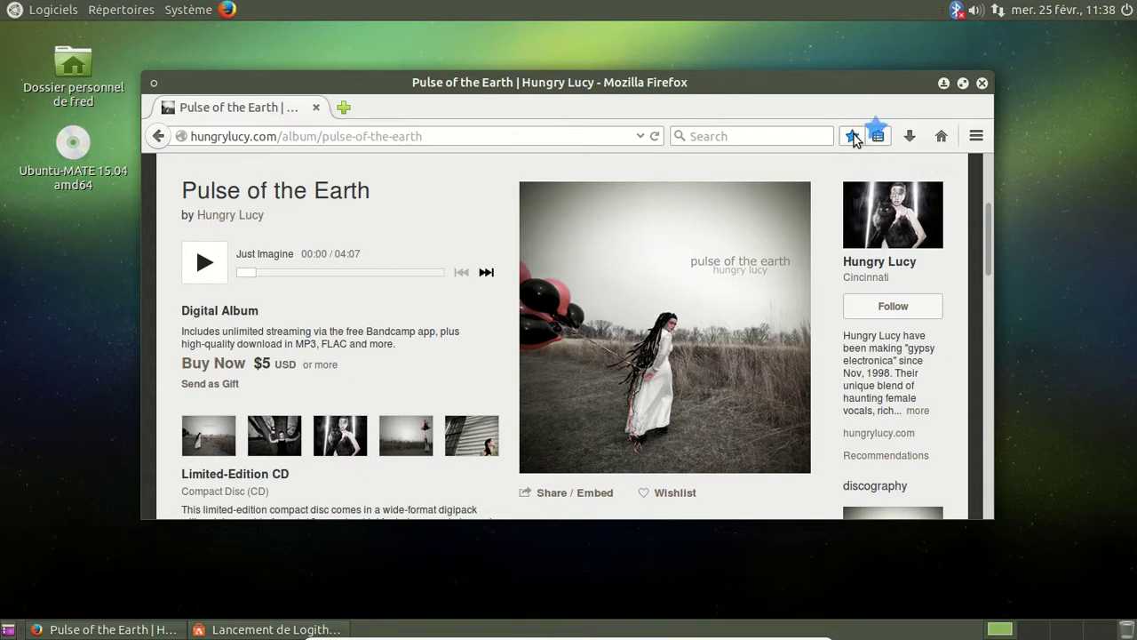
{"action": "left_click", "coordinate": [982, 83]}
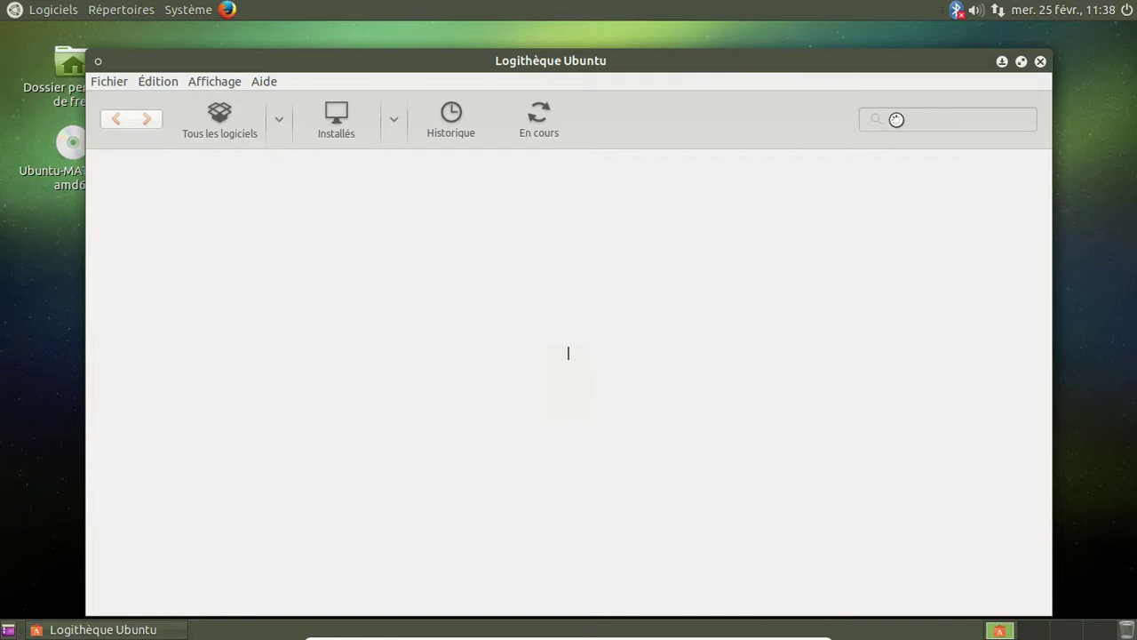
Search the software catalogue for restricted and start installing Suppléments restreints Ubuntu, accepting the removal of libavcodec56
{"action": "type", "text": "restricted"}
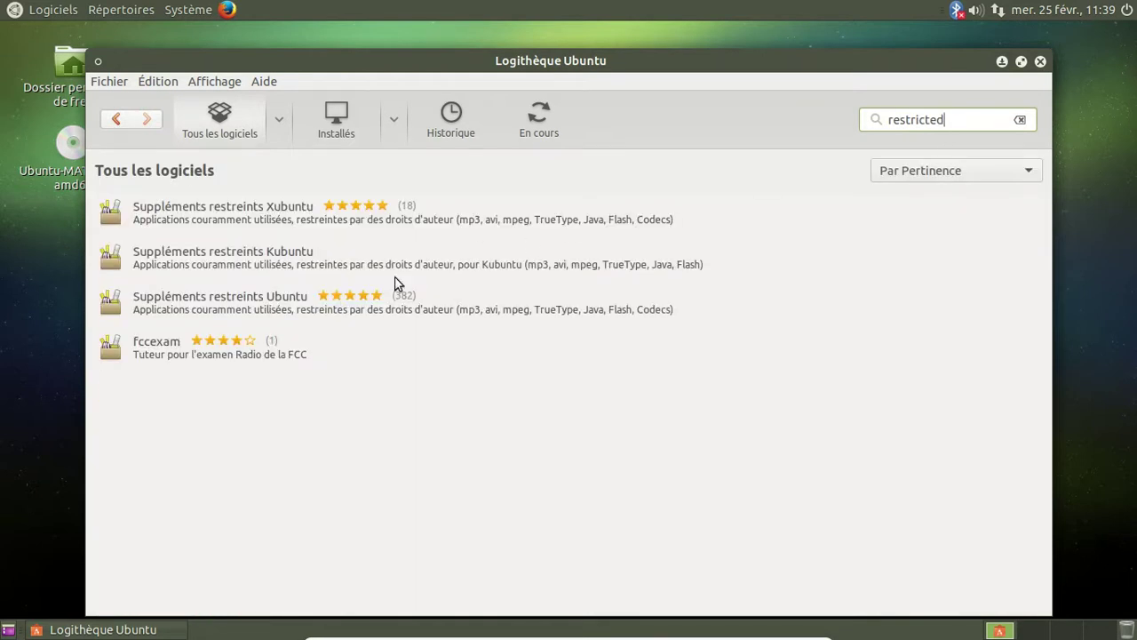
{"action": "left_click", "coordinate": [299, 302]}
{"action": "left_click", "coordinate": [971, 343]}
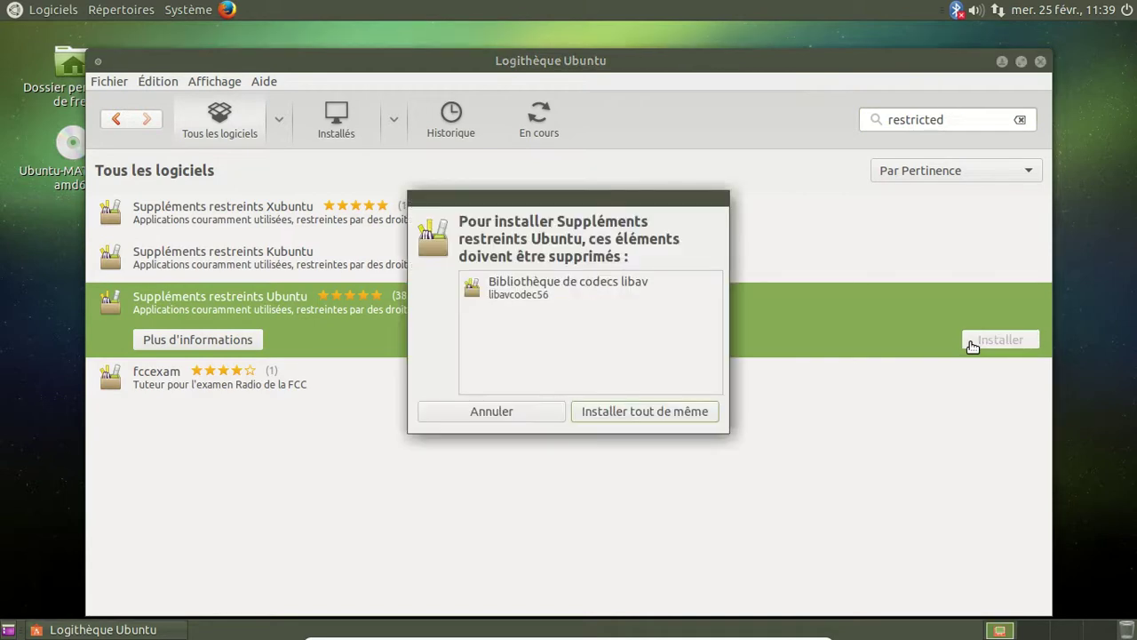
{"action": "left_click", "coordinate": [664, 412]}
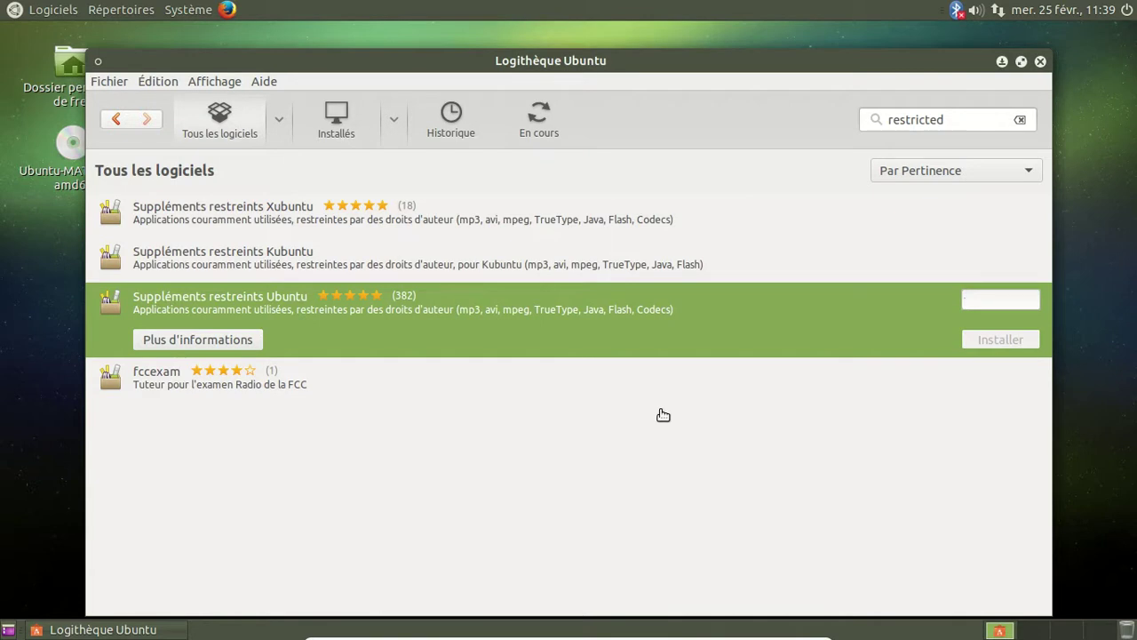
Open the details of Suppléments restreints Ubuntu and authorise its installation with the account password
{"action": "left_click", "coordinate": [215, 339]}
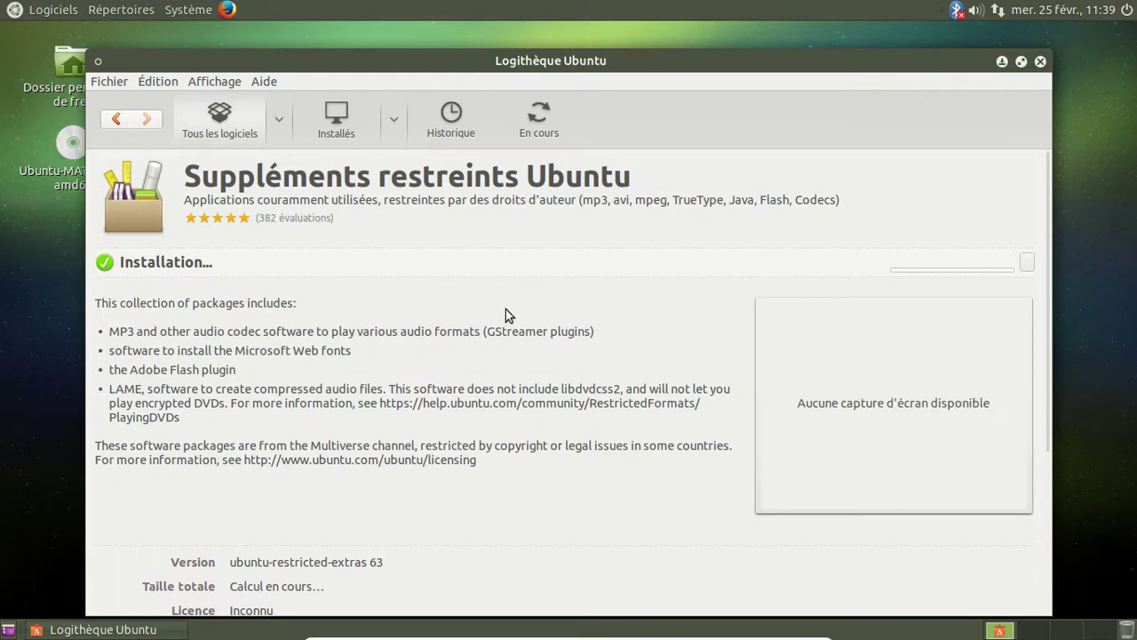
{"action": "type", "text": "xxxxx"}
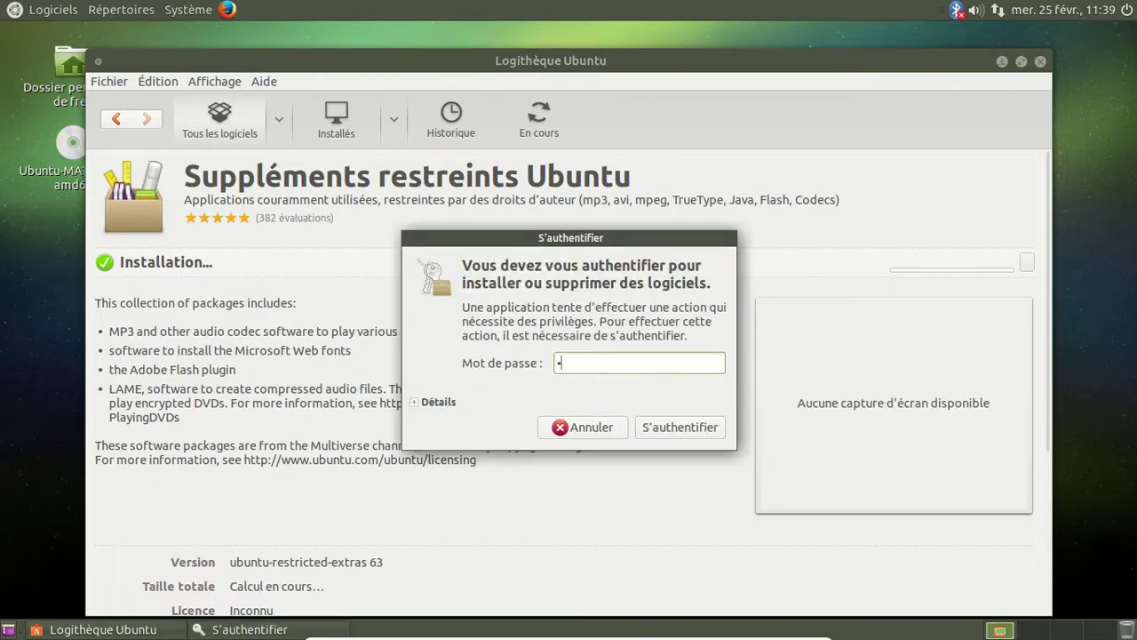
{"action": "key", "text": "Return"}
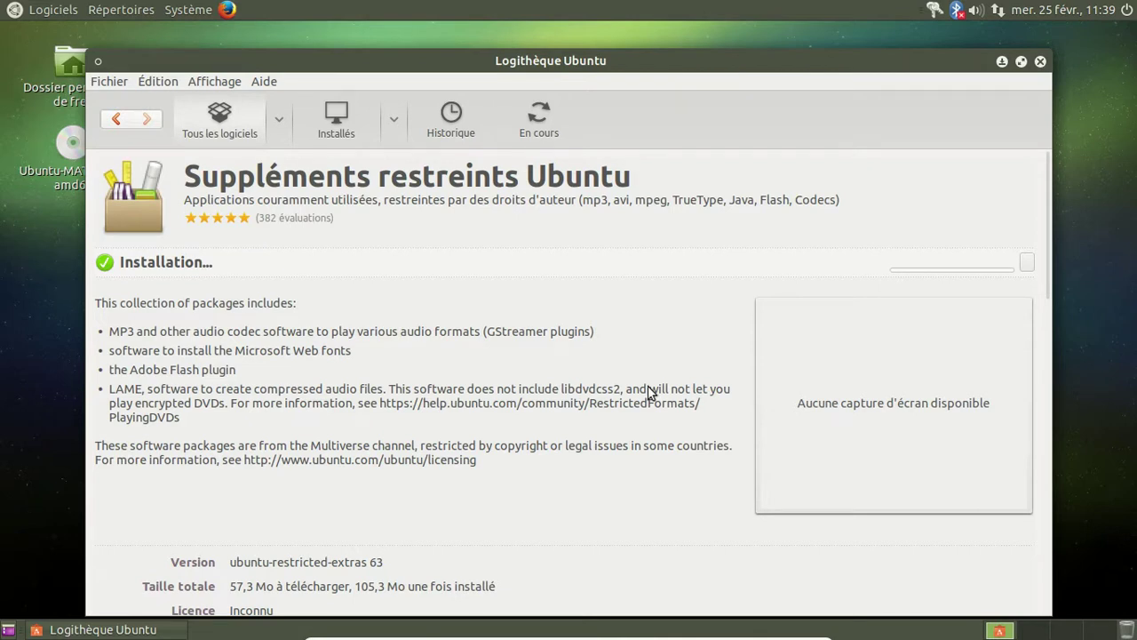
Look through the package's details and reviews, and check the progress of its installation among the ongoing operations
{"action": "scroll", "coordinate": [649, 391], "scroll_direction": "down", "scroll_amount": 5}
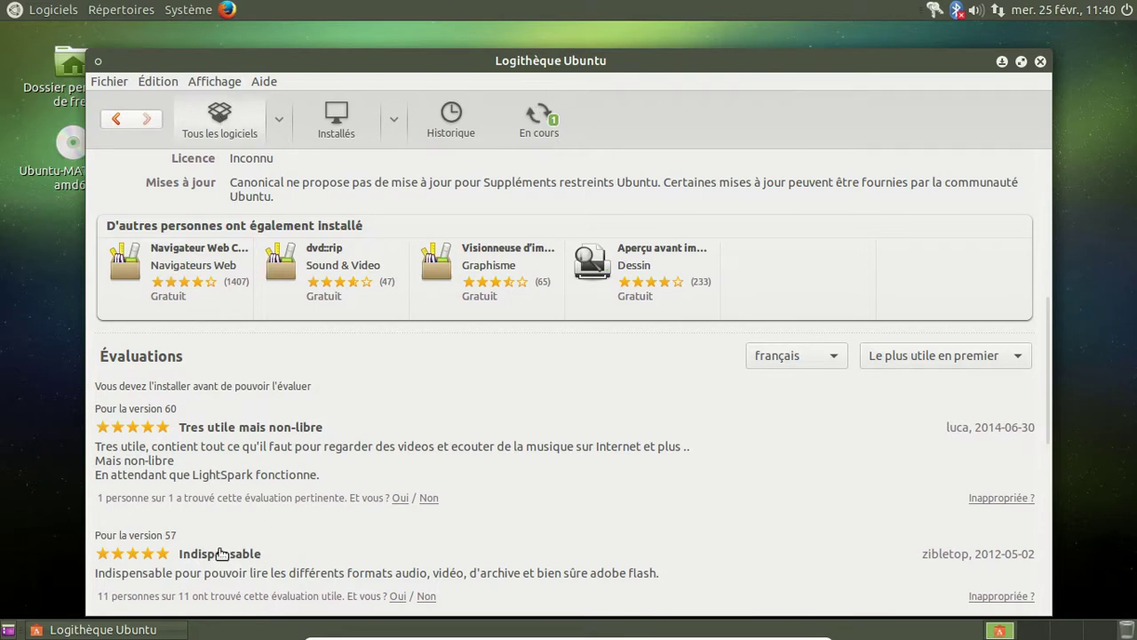
{"action": "left_click", "coordinate": [145, 627]}
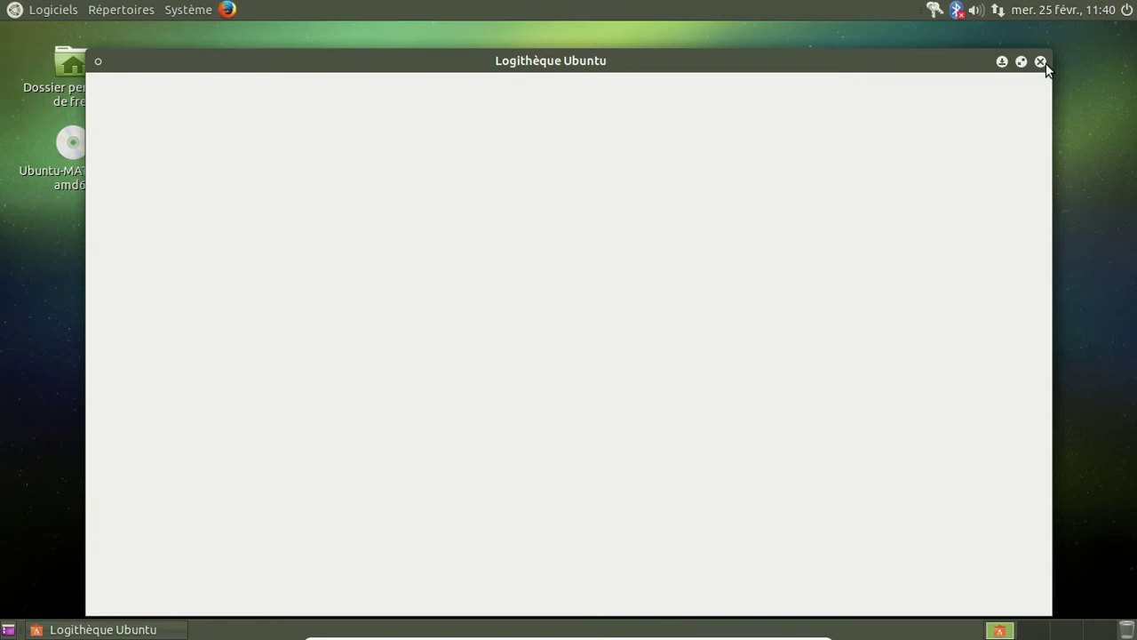
{"action": "left_click", "coordinate": [62, 12]}
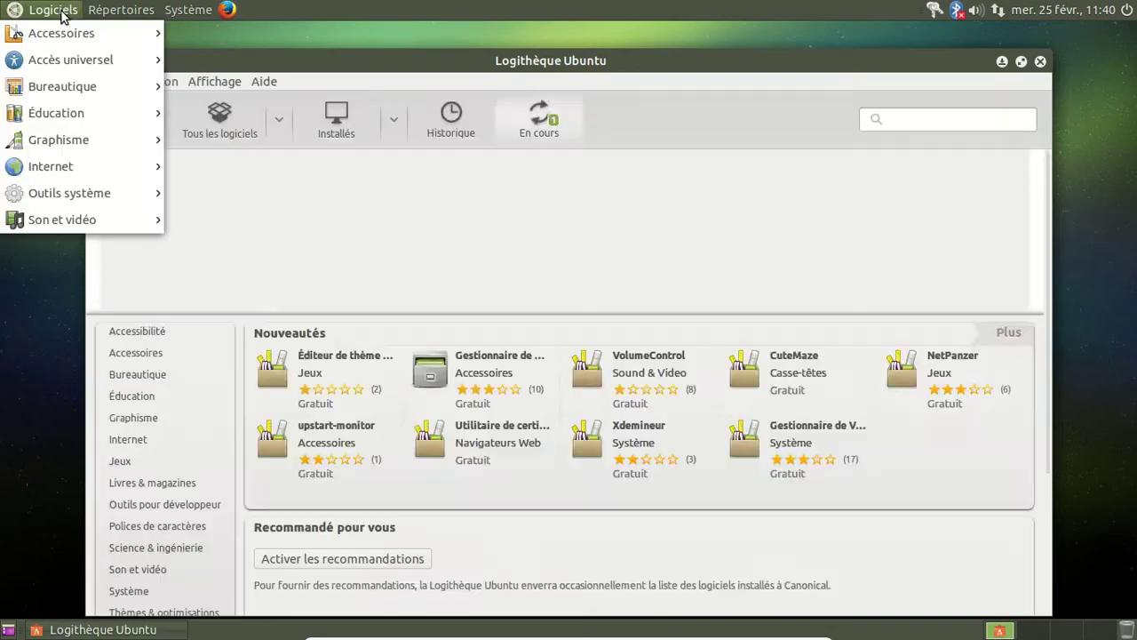
{"action": "left_click", "coordinate": [220, 120]}
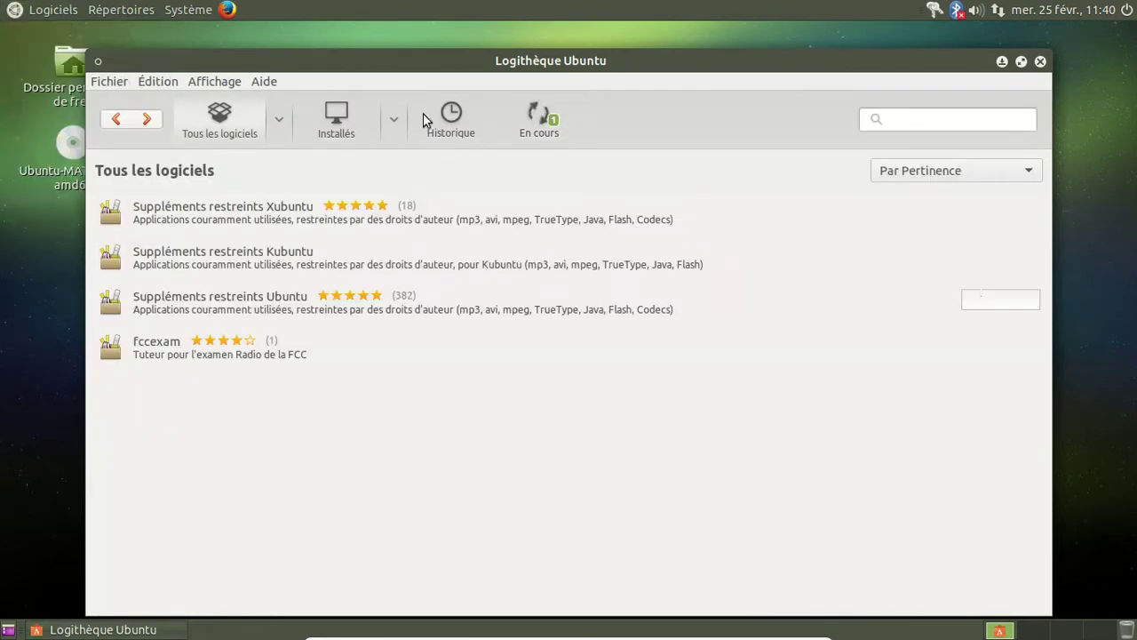
{"action": "left_click", "coordinate": [538, 113]}
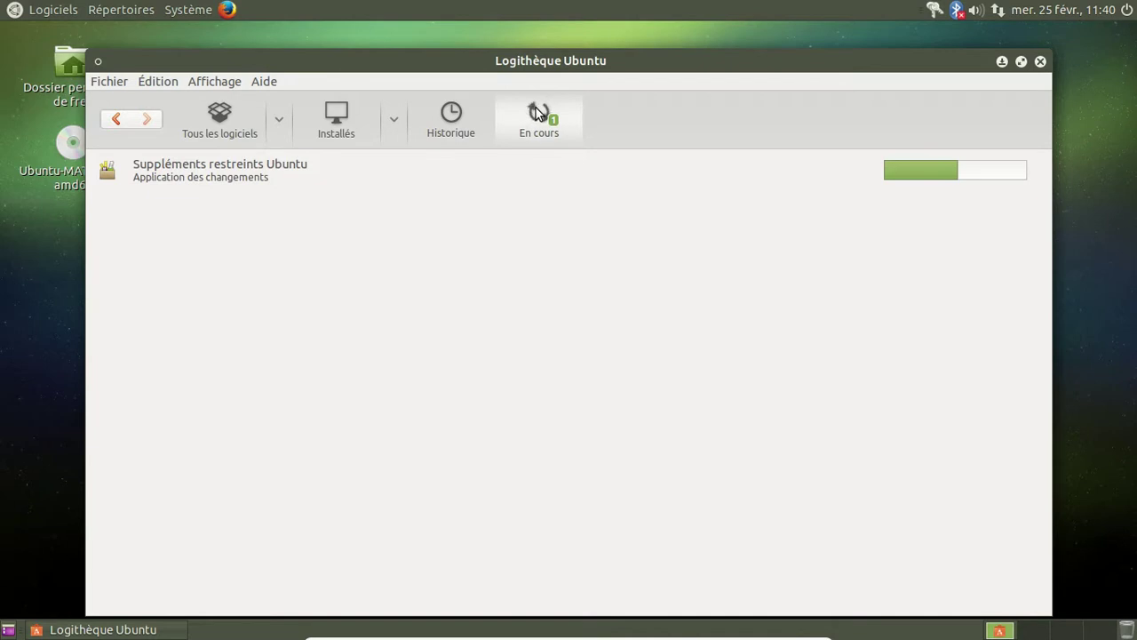
{"action": "left_click", "coordinate": [195, 167]}
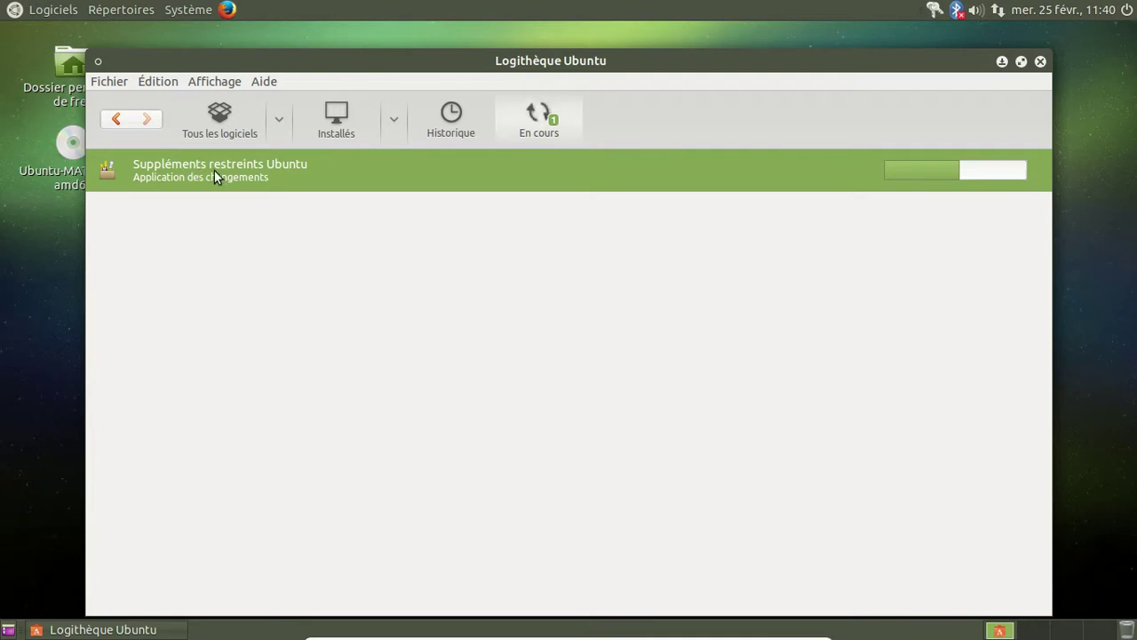
{"action": "left_click", "coordinate": [48, 10]}
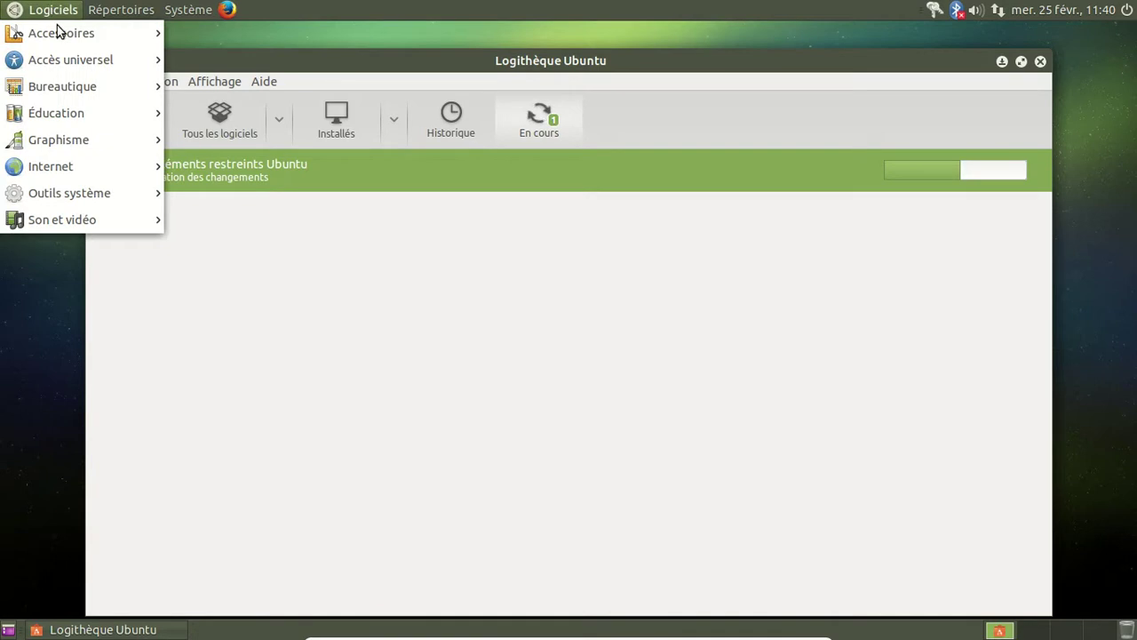
{"action": "mouse_move", "coordinate": [66, 86]}
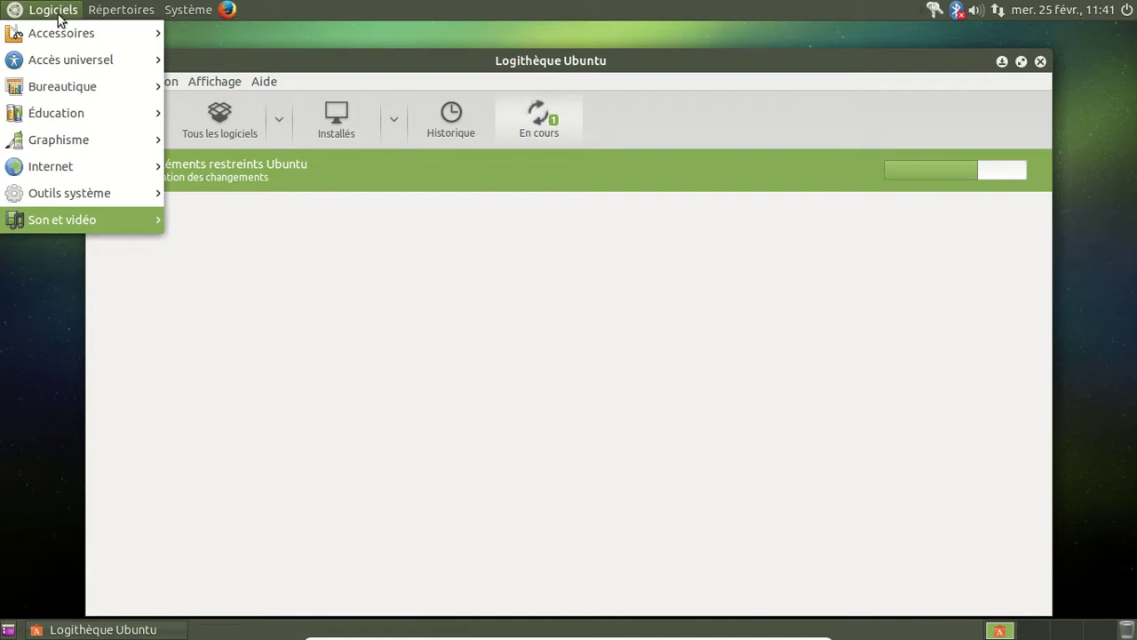
{"action": "left_click", "coordinate": [364, 71]}
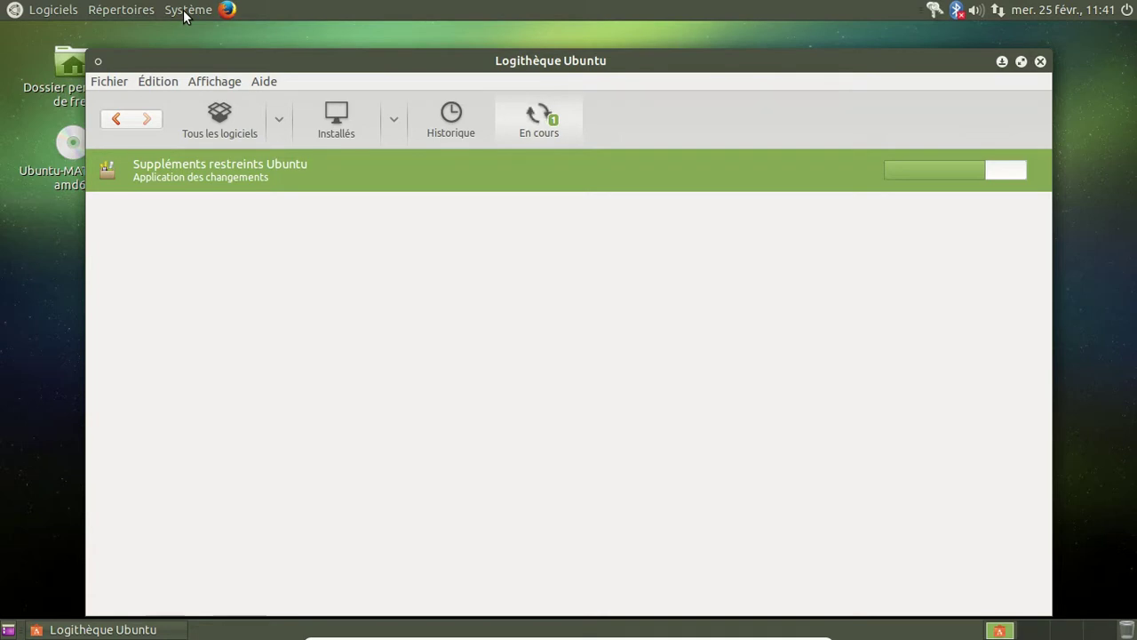
Open the desktop appearance preferences and look through the available themes and the background settings
{"action": "left_click", "coordinate": [185, 11]}
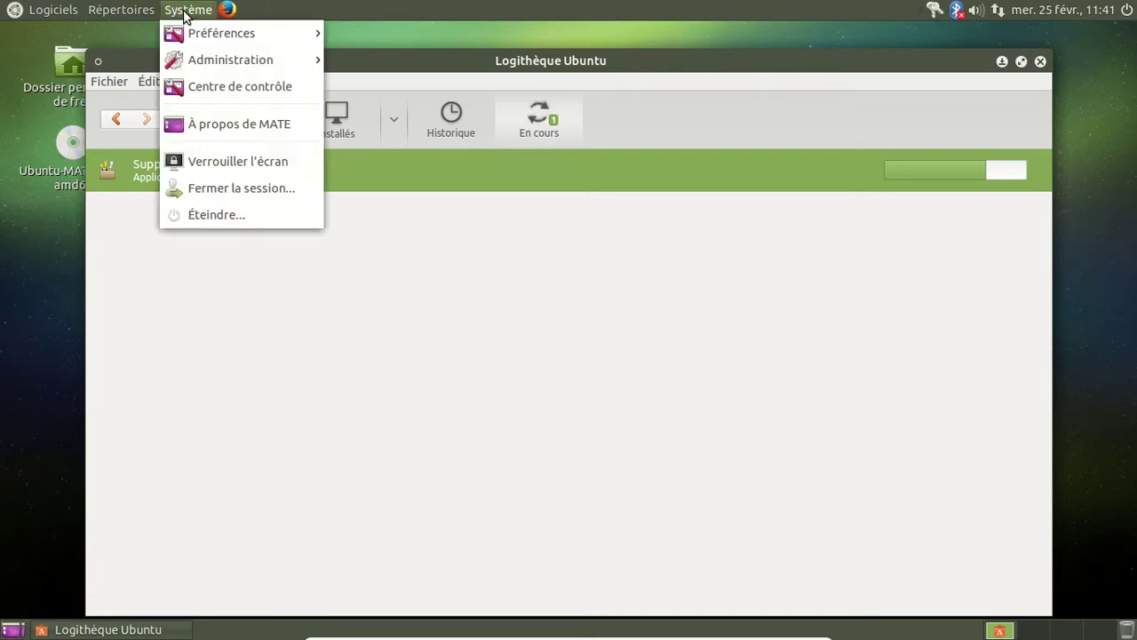
{"action": "mouse_move", "coordinate": [203, 36]}
{"action": "mouse_move", "coordinate": [375, 30]}
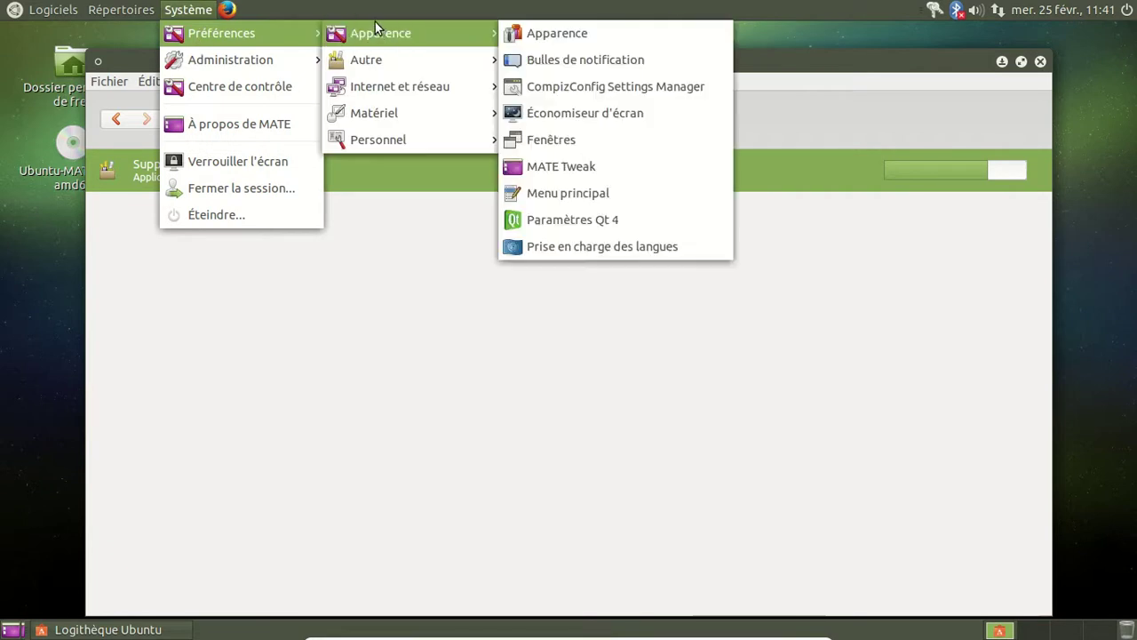
{"action": "left_click", "coordinate": [543, 30]}
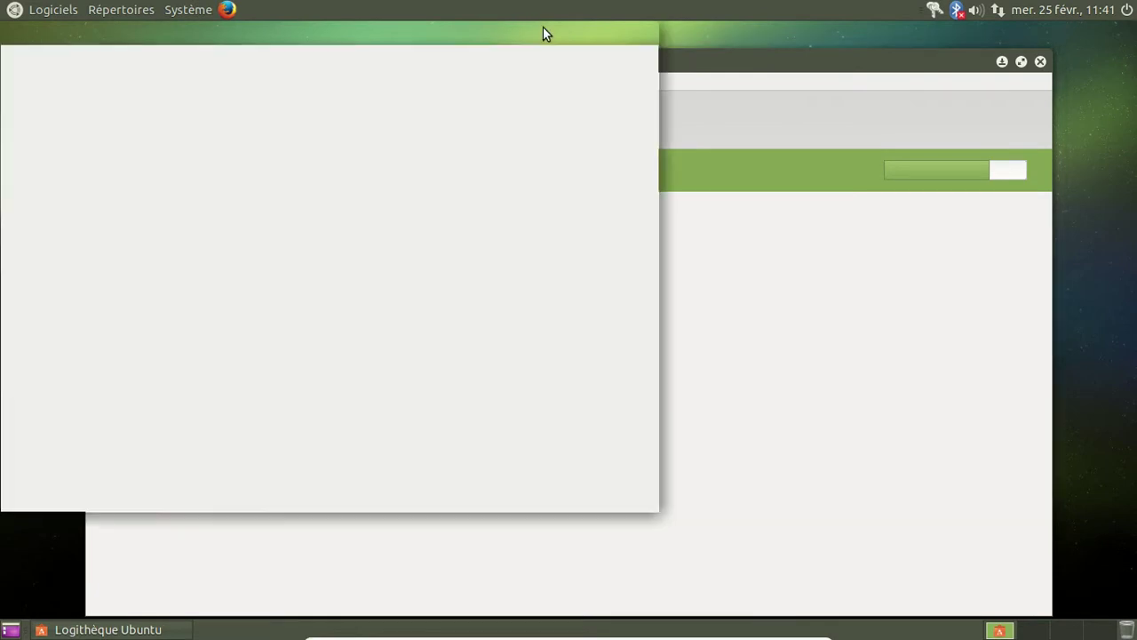
{"action": "left_click_drag", "start_coordinate": [444, 37], "coordinate": [786, 69]}
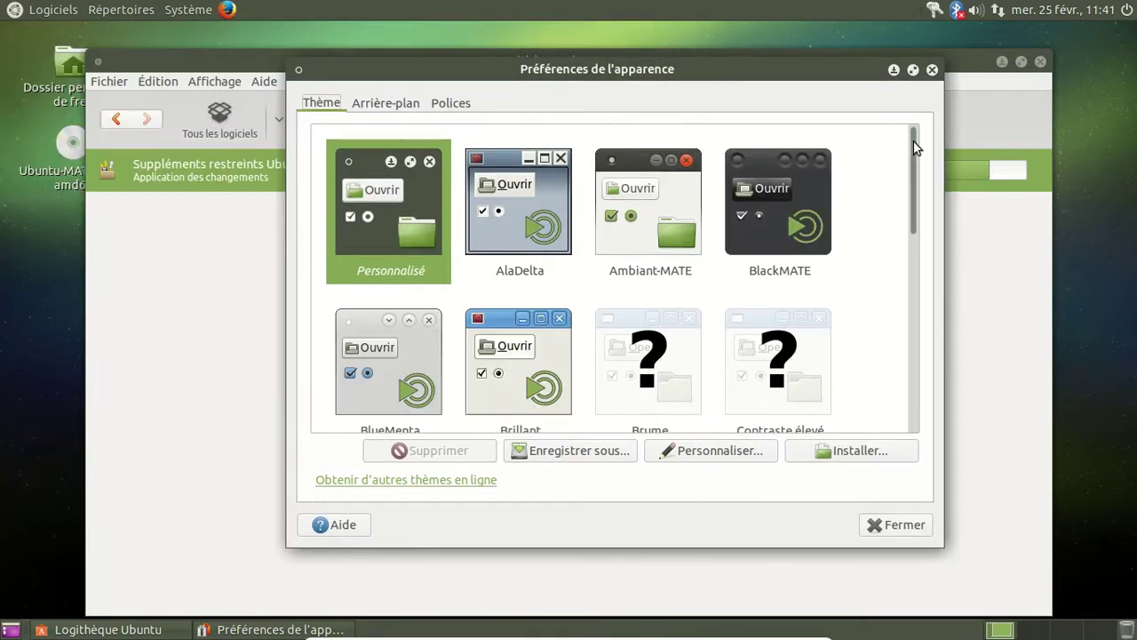
{"action": "left_click_drag", "start_coordinate": [914, 144], "coordinate": [937, 368]}
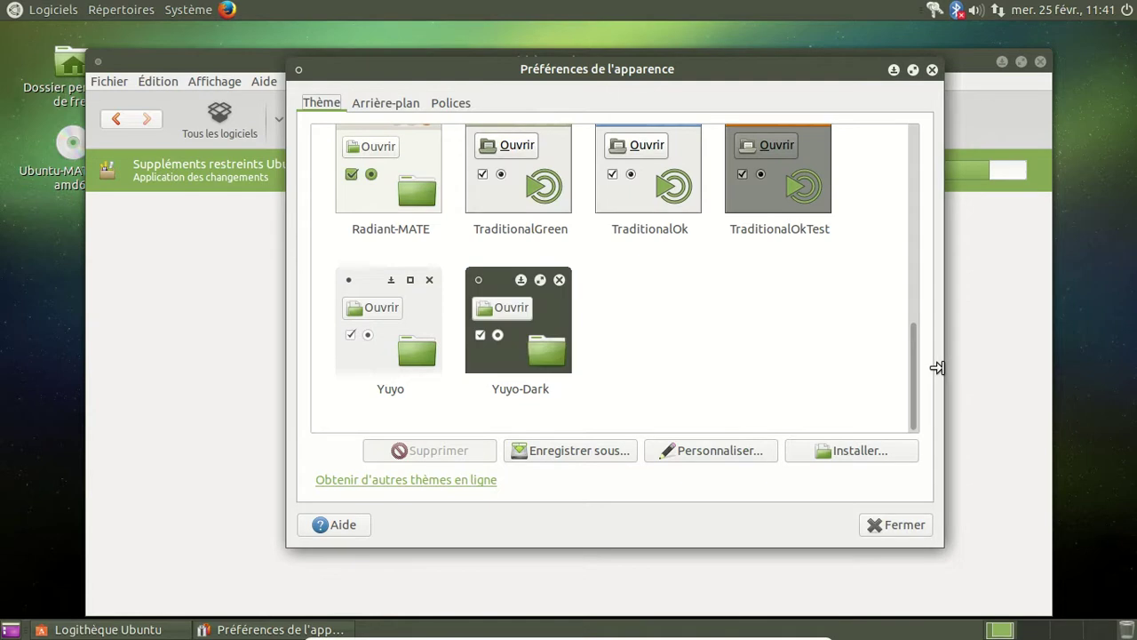
{"action": "left_click_drag", "start_coordinate": [911, 355], "coordinate": [934, 88]}
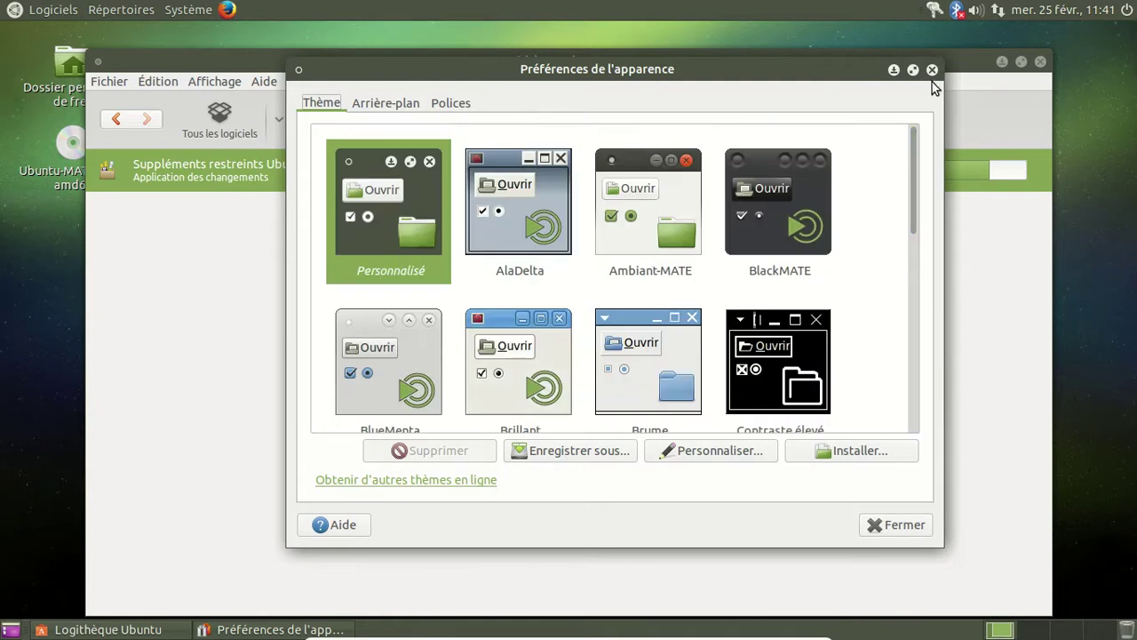
{"action": "scroll", "coordinate": [894, 209], "scroll_direction": "down", "scroll_amount": 1}
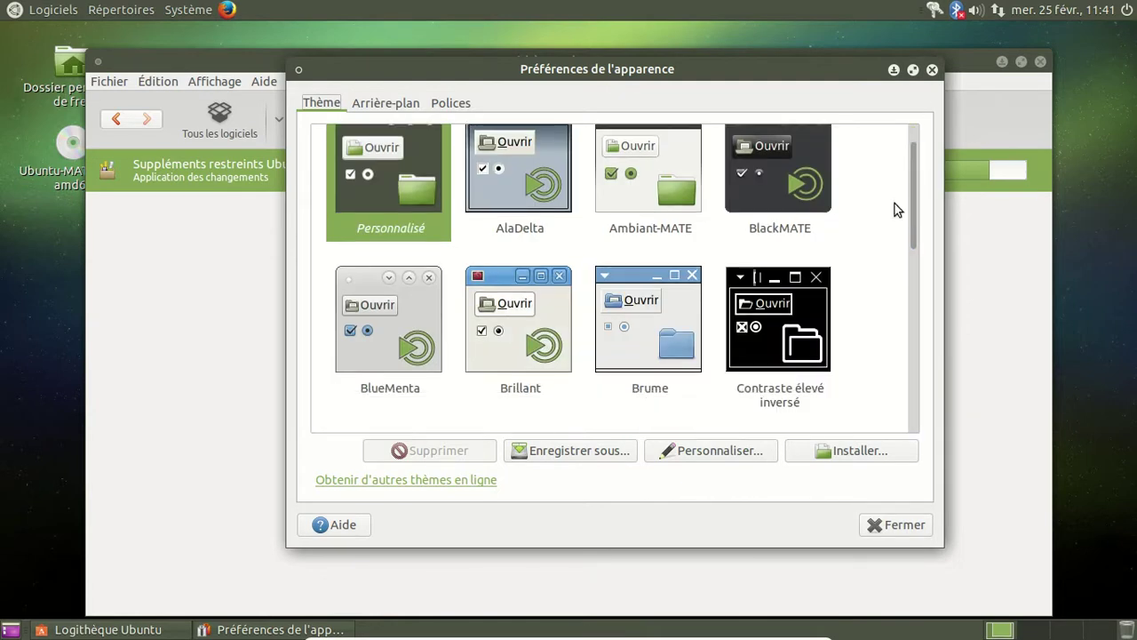
{"action": "scroll", "coordinate": [896, 210], "scroll_direction": "down", "scroll_amount": 2}
{"action": "scroll", "coordinate": [896, 210], "scroll_direction": "down", "scroll_amount": 6}
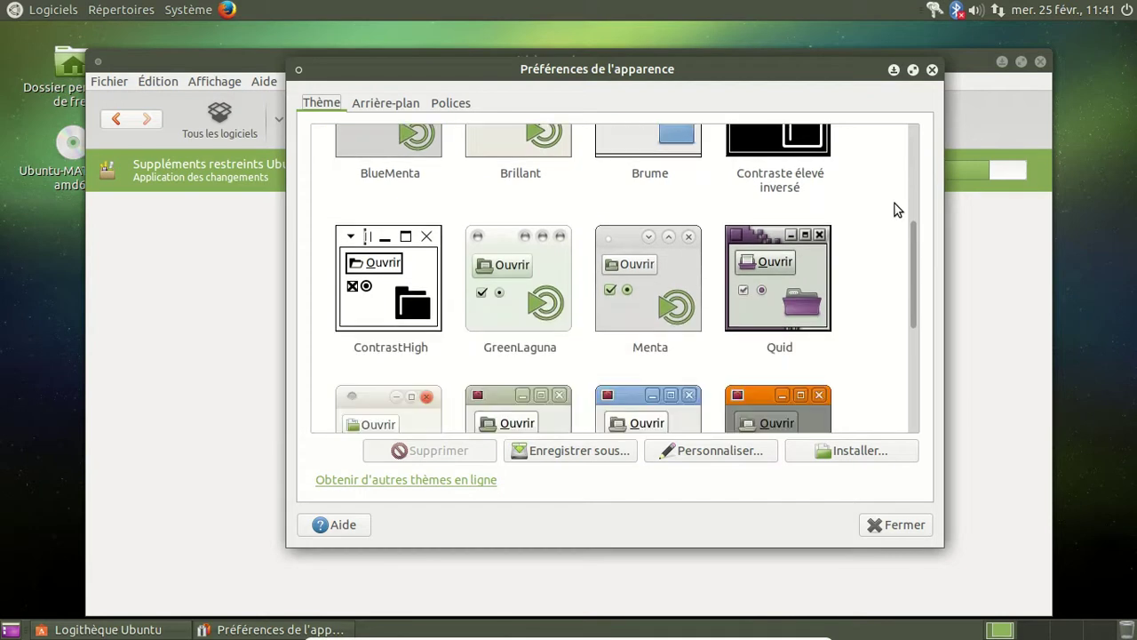
{"action": "scroll", "coordinate": [895, 210], "scroll_direction": "down", "scroll_amount": 1}
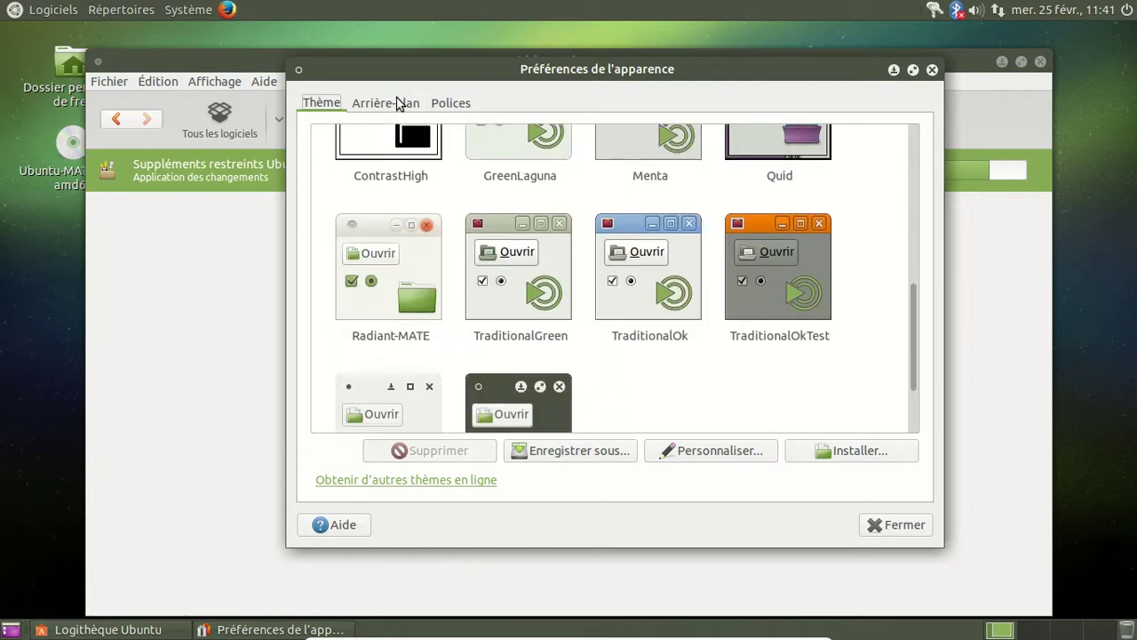
{"action": "left_click", "coordinate": [399, 105]}
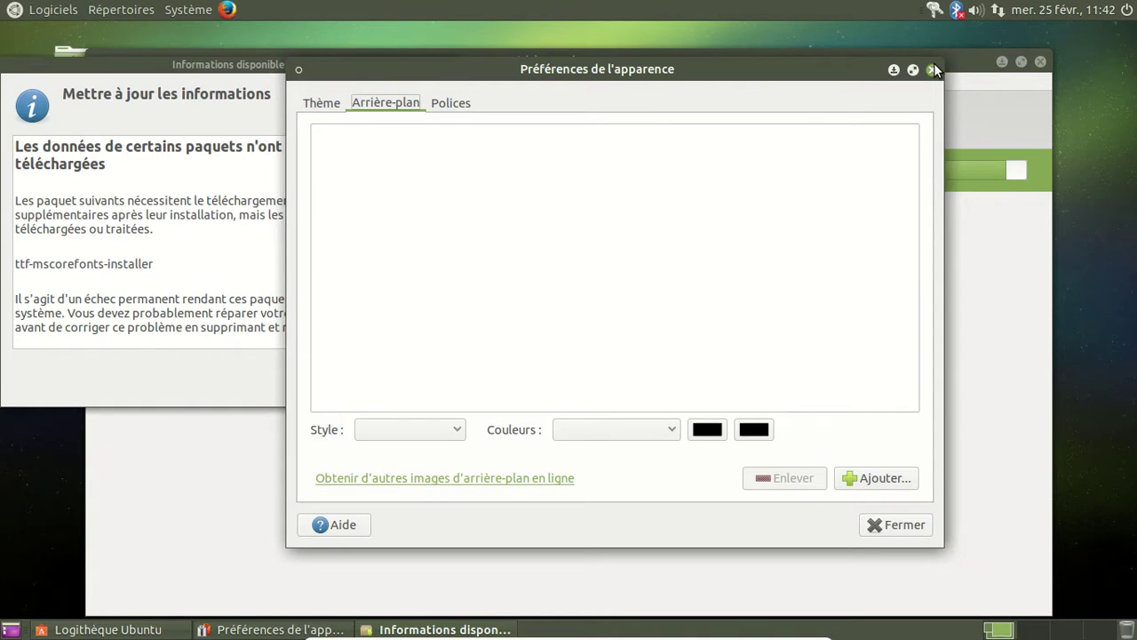
Read and dismiss the update notice about the ttf-mscorefonts-installer data, and close the appearance preferences
{"action": "left_click", "coordinate": [207, 66]}
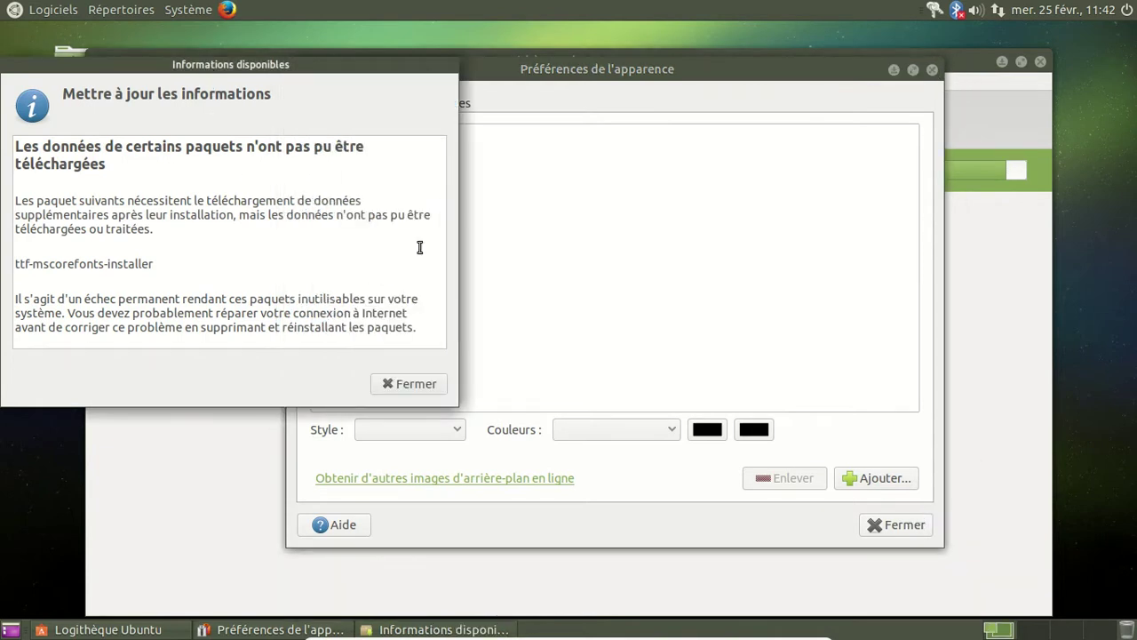
{"action": "scroll", "coordinate": [412, 216], "scroll_direction": "down", "scroll_amount": 1}
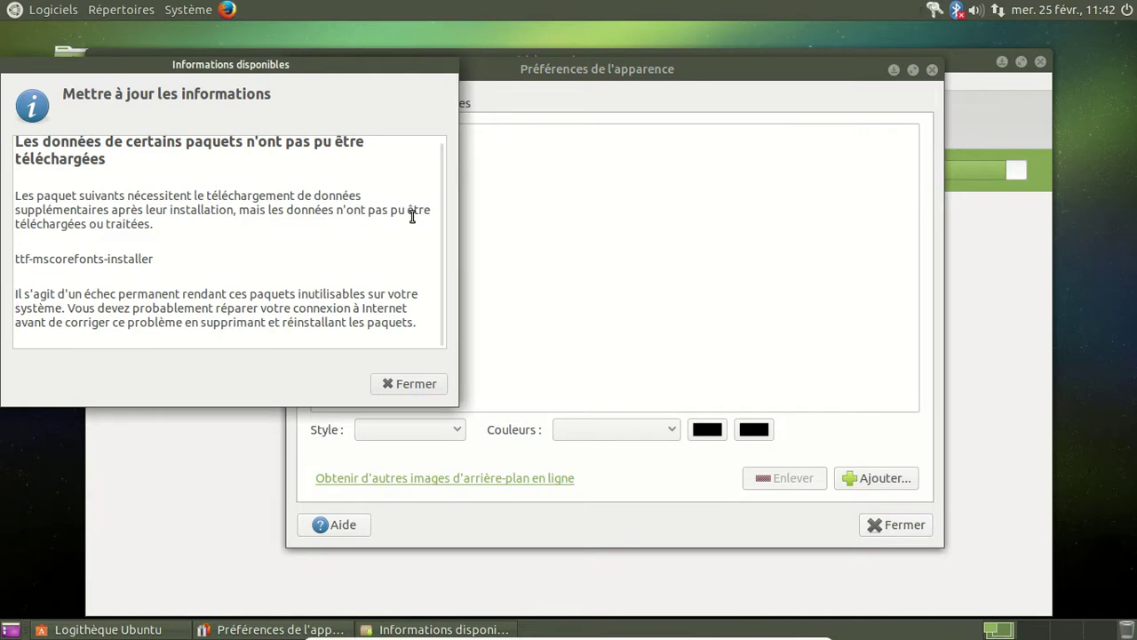
{"action": "left_click", "coordinate": [414, 388]}
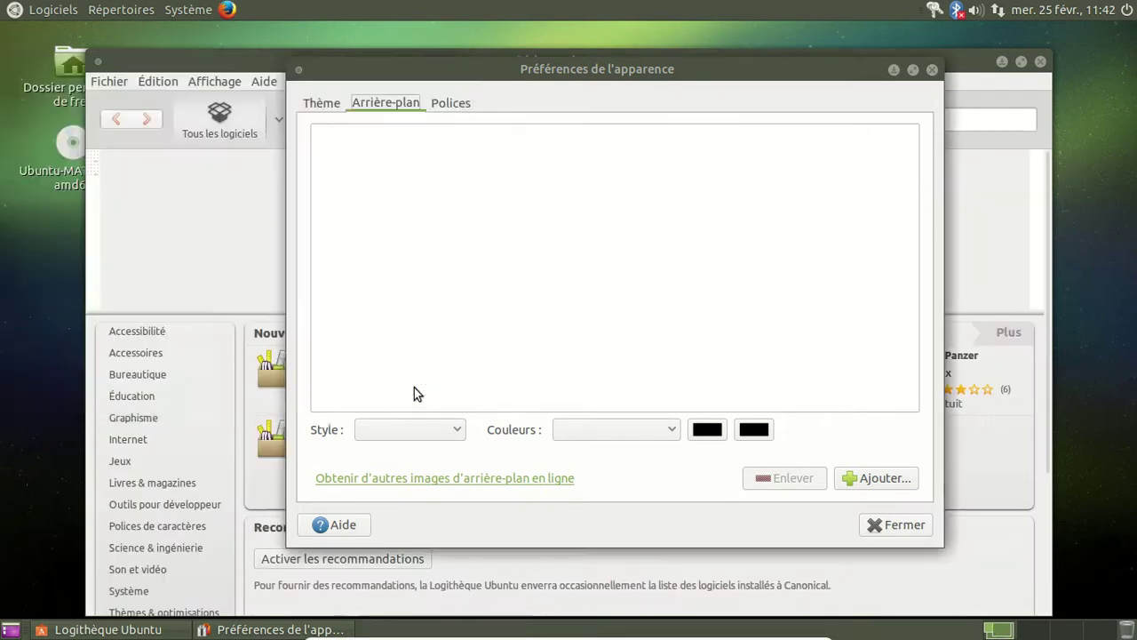
{"action": "left_click", "coordinate": [895, 524]}
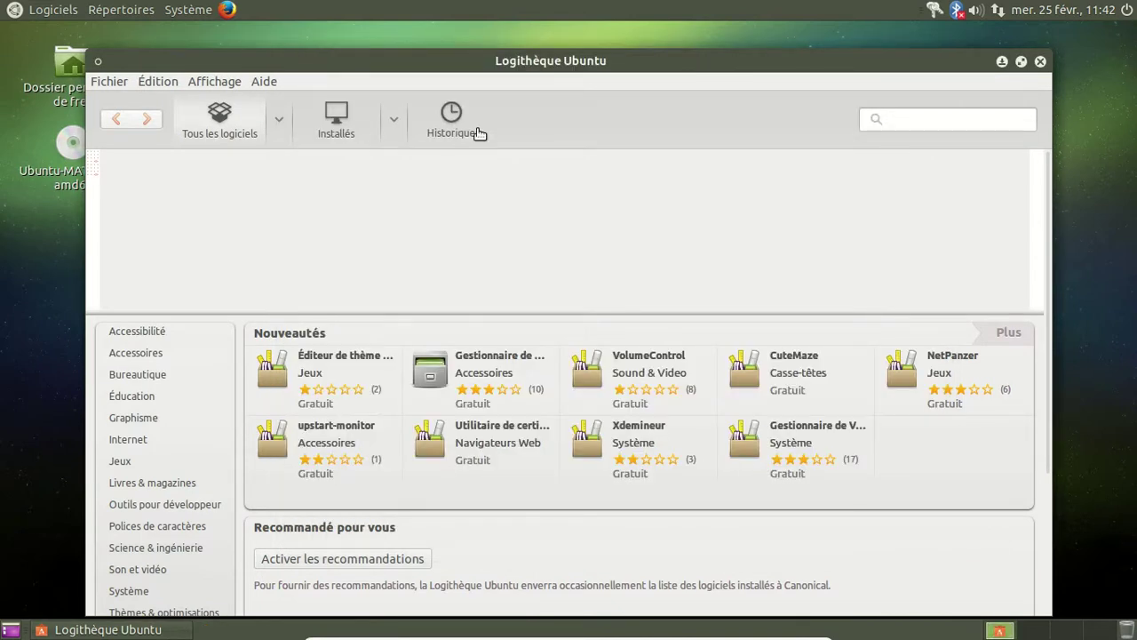
Search the software catalogue for restricted to check whether Suppléments restreints Ubuntu is installed
{"action": "left_click", "coordinate": [947, 122]}
{"action": "type", "text": "res"}
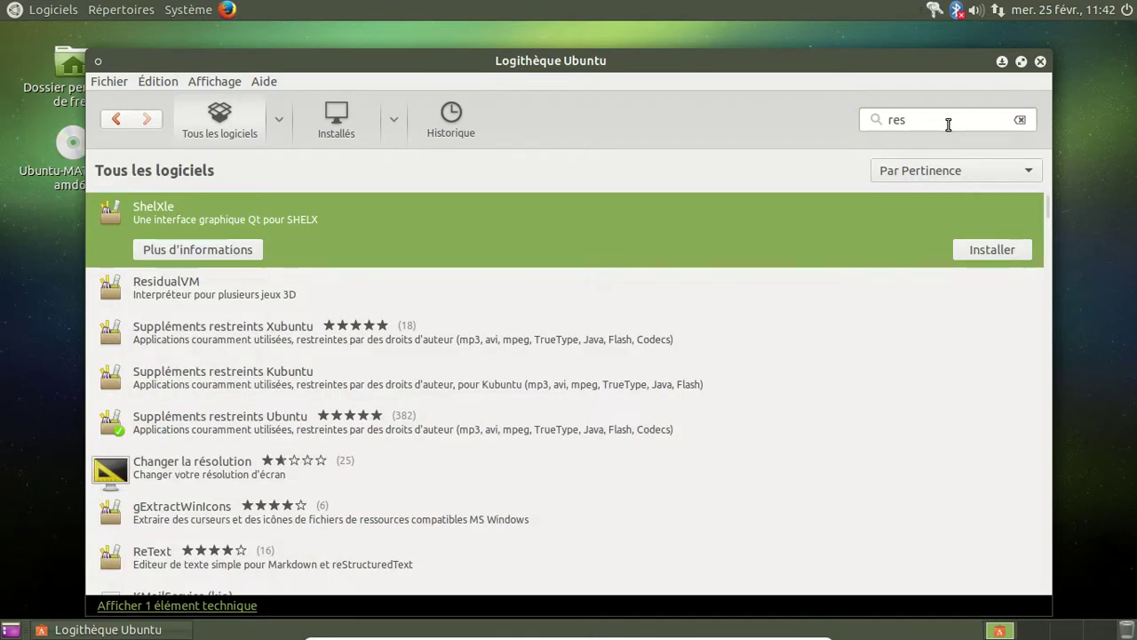
{"action": "left_click", "coordinate": [927, 121]}
{"action": "type", "text": "tricet"}
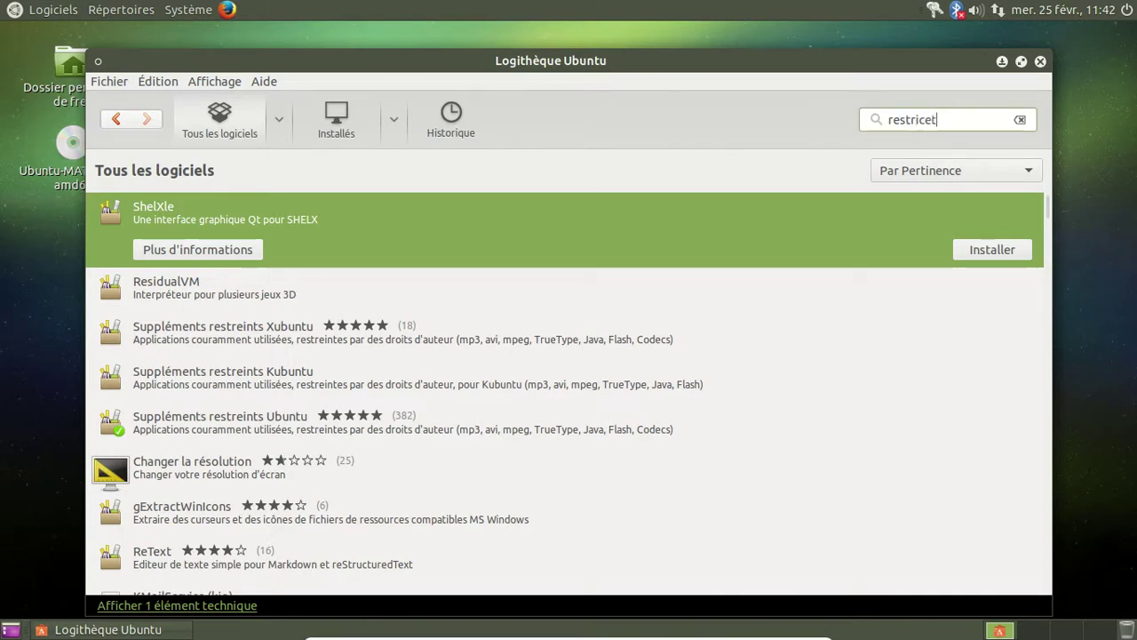
{"action": "key", "text": "BackSpace"}
{"action": "key", "text": "BackSpace"}
{"action": "type", "text": "ted"}
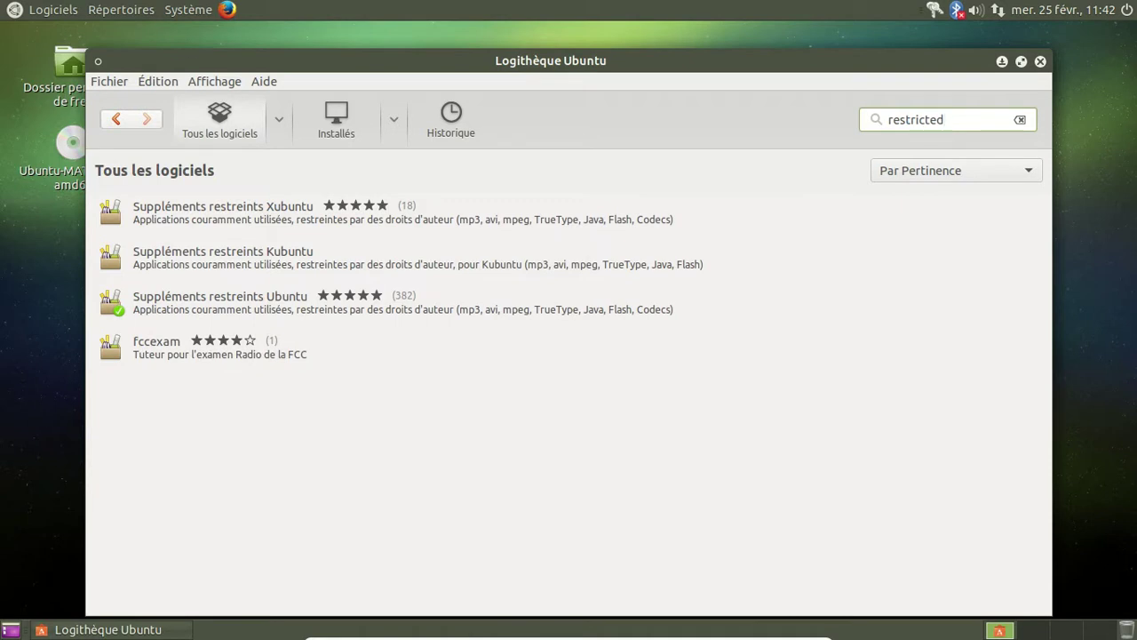
Search the catalogue for flash, remove Extension Adobe Flash, and close the software catalogue after checking its details page
{"action": "left_click_drag", "start_coordinate": [965, 118], "coordinate": [863, 120]}
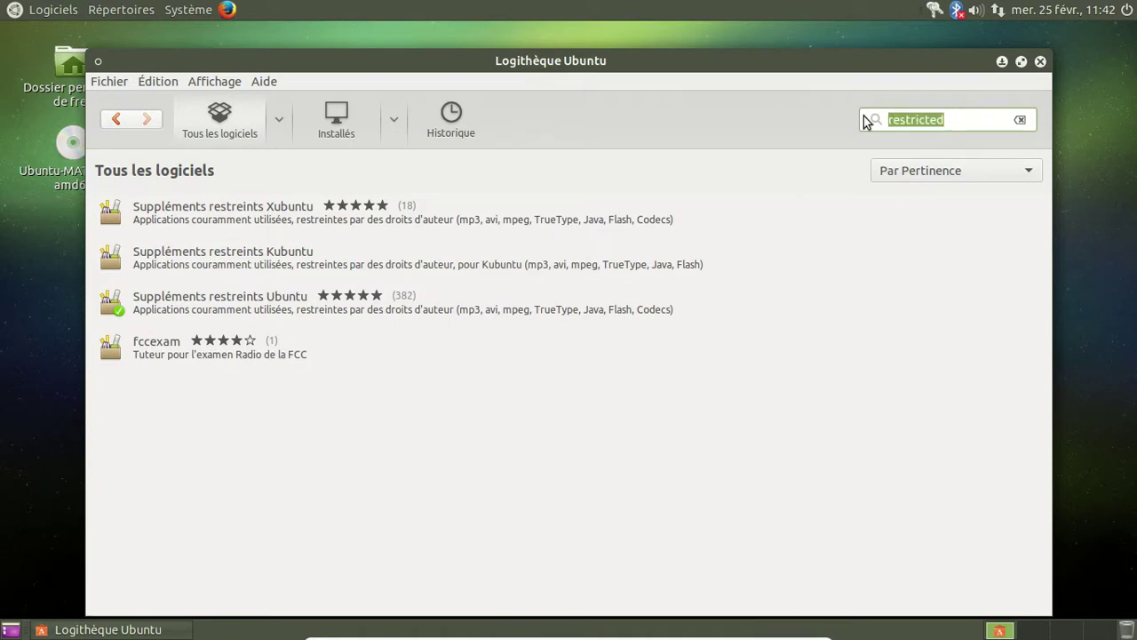
{"action": "type", "text": "flash"}
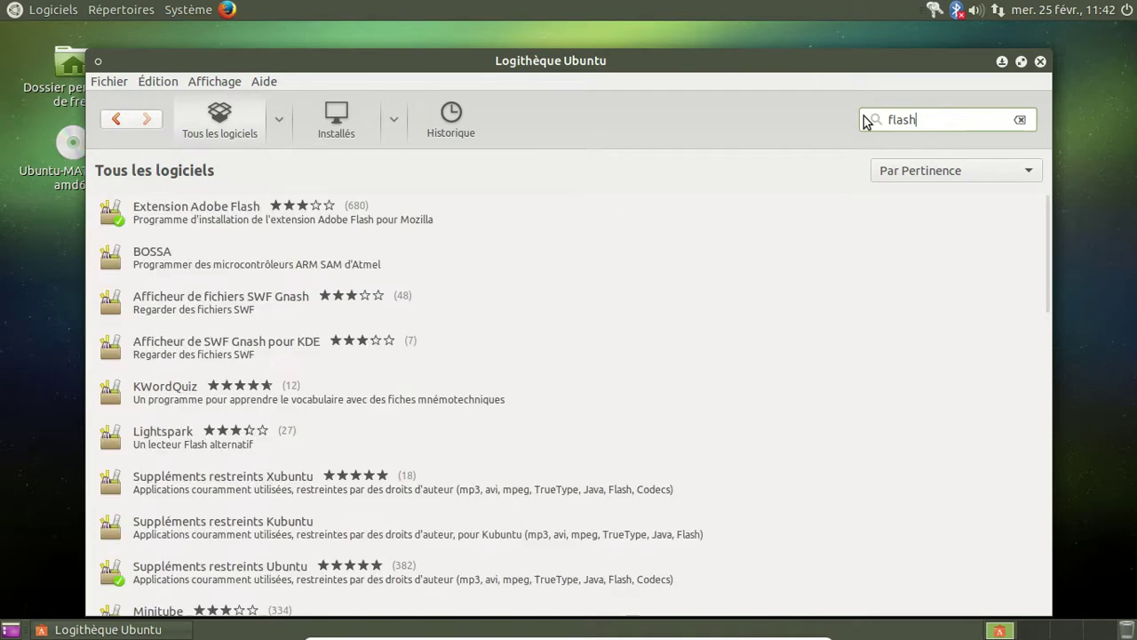
{"action": "left_click", "coordinate": [272, 216]}
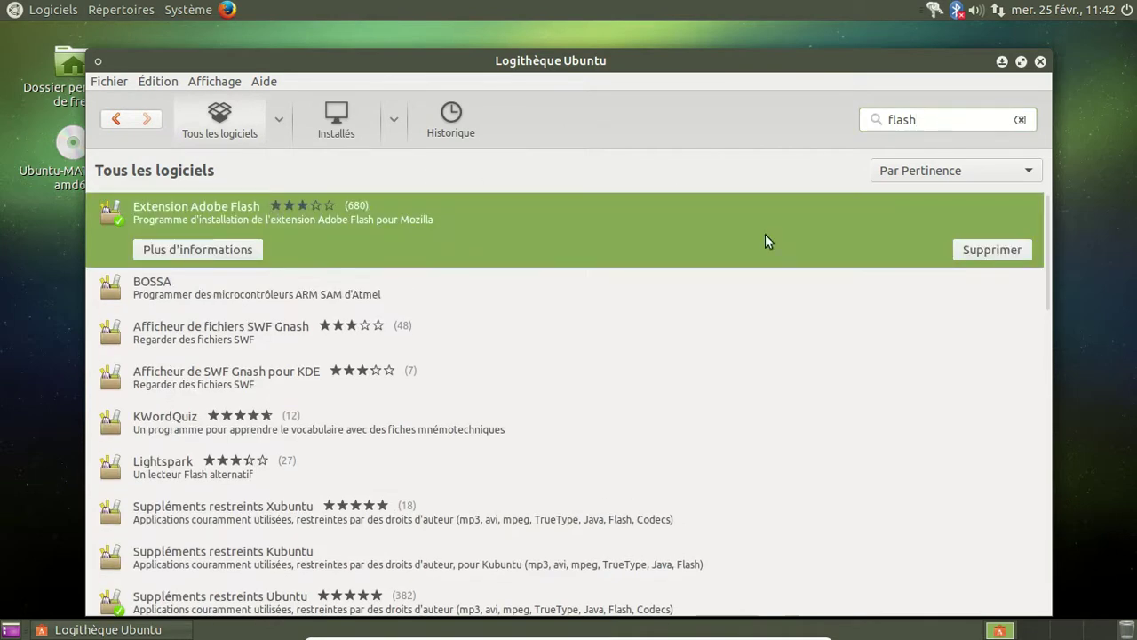
{"action": "left_click", "coordinate": [987, 251]}
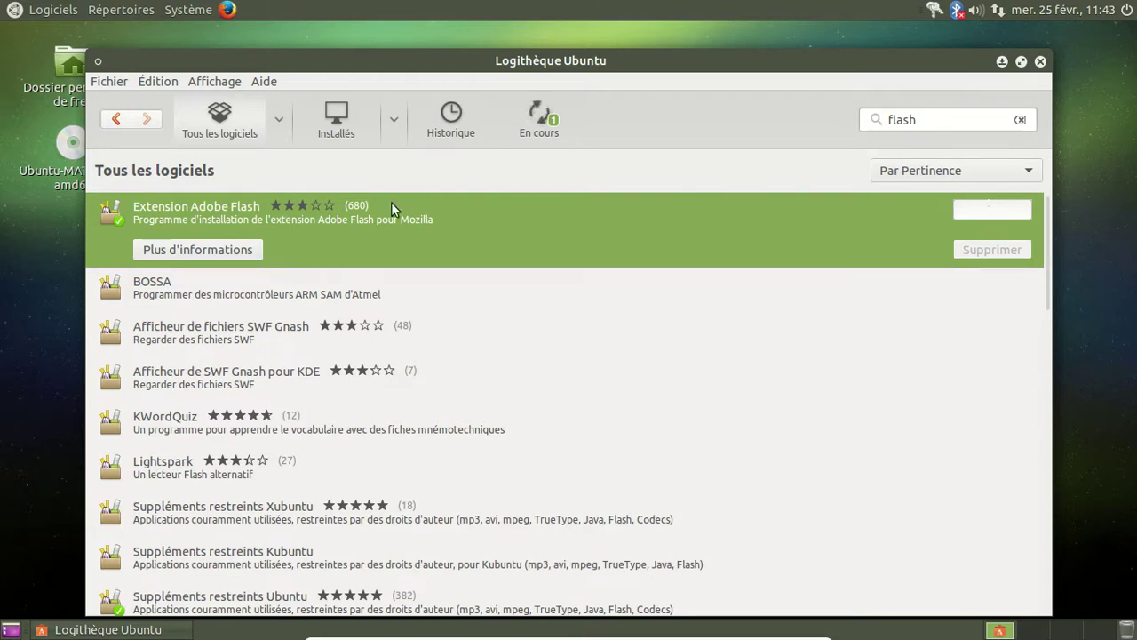
{"action": "double_click", "coordinate": [627, 237]}
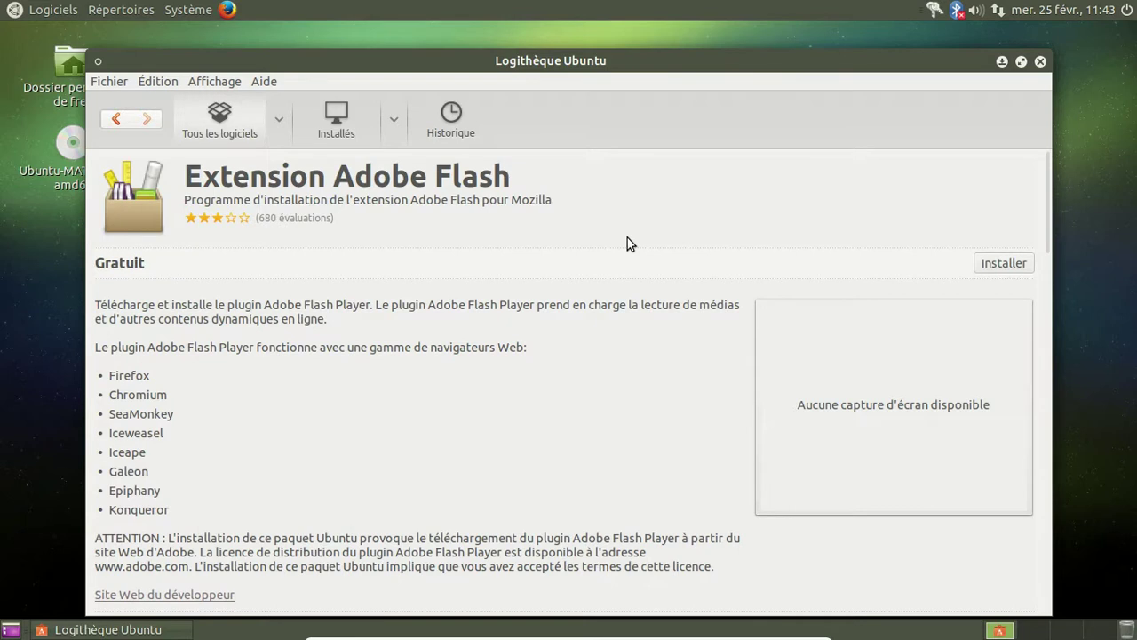
{"action": "left_click", "coordinate": [1044, 61]}
Switch to Firefox and open the Music | Hungry Lucy page at hungrylucy.com
{"action": "left_click", "coordinate": [228, 10]}
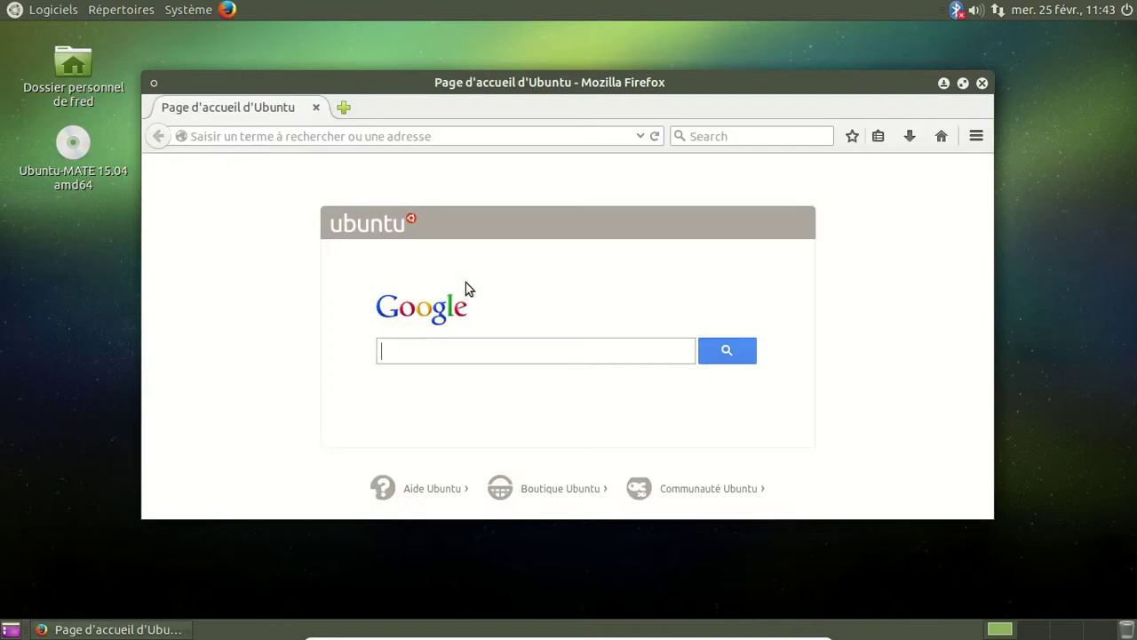
{"action": "left_click", "coordinate": [432, 136]}
{"action": "type", "text": "music.hungrylucy.com/"}
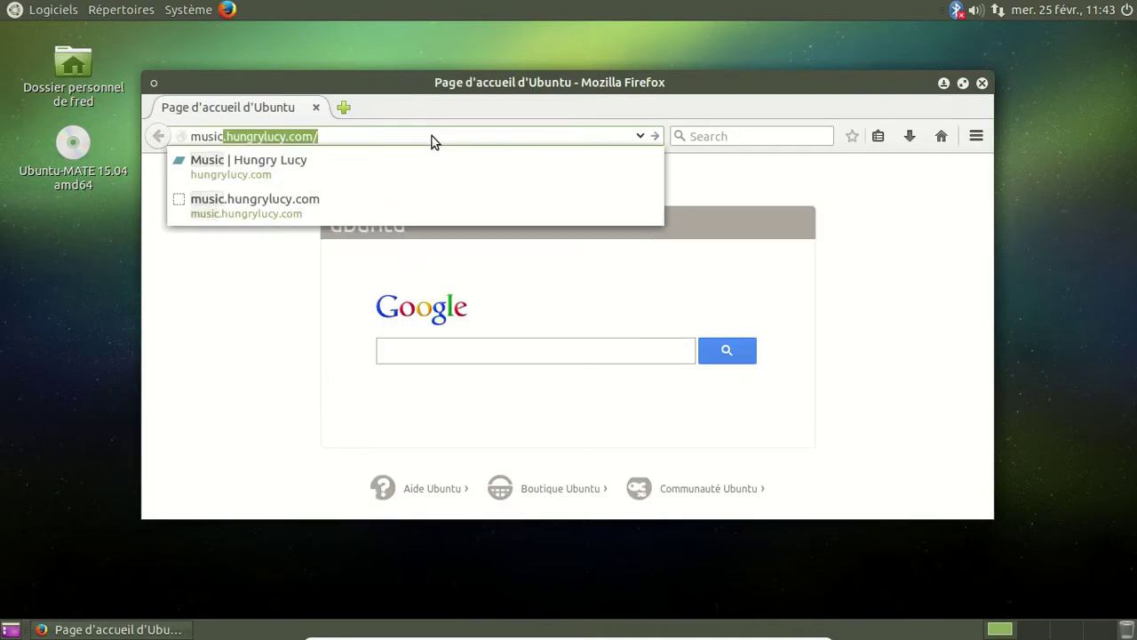
{"action": "key", "text": "Down"}
{"action": "key", "text": "Down"}
{"action": "key", "text": "Return"}
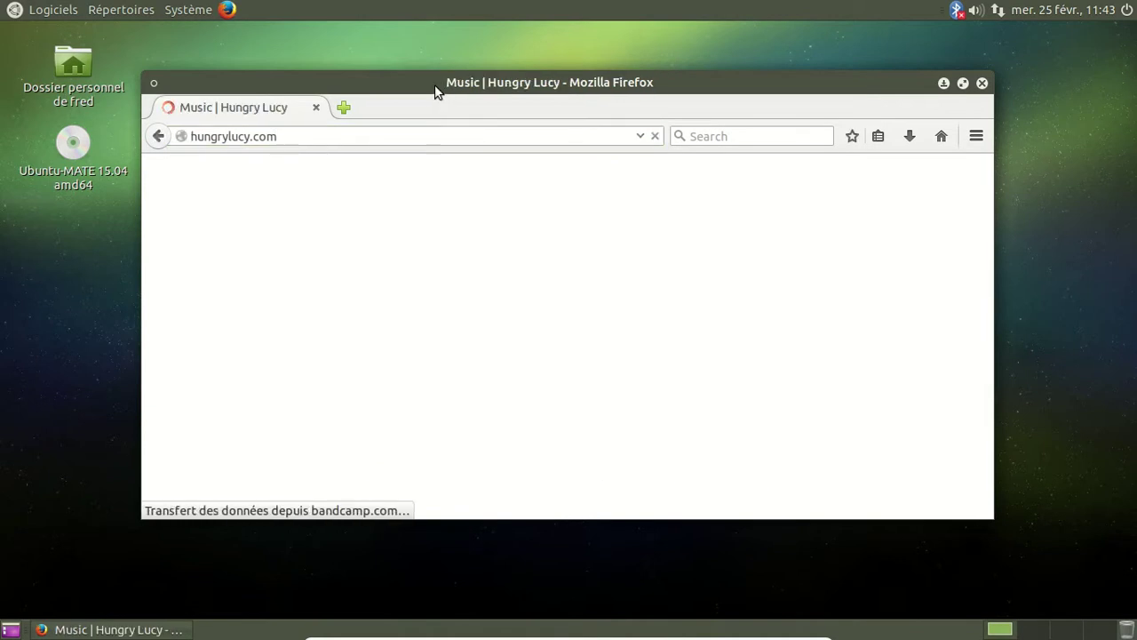
Move and enlarge the browser window, and open the Pulse of the Earth album page
{"action": "left_click_drag", "start_coordinate": [435, 84], "coordinate": [415, 40]}
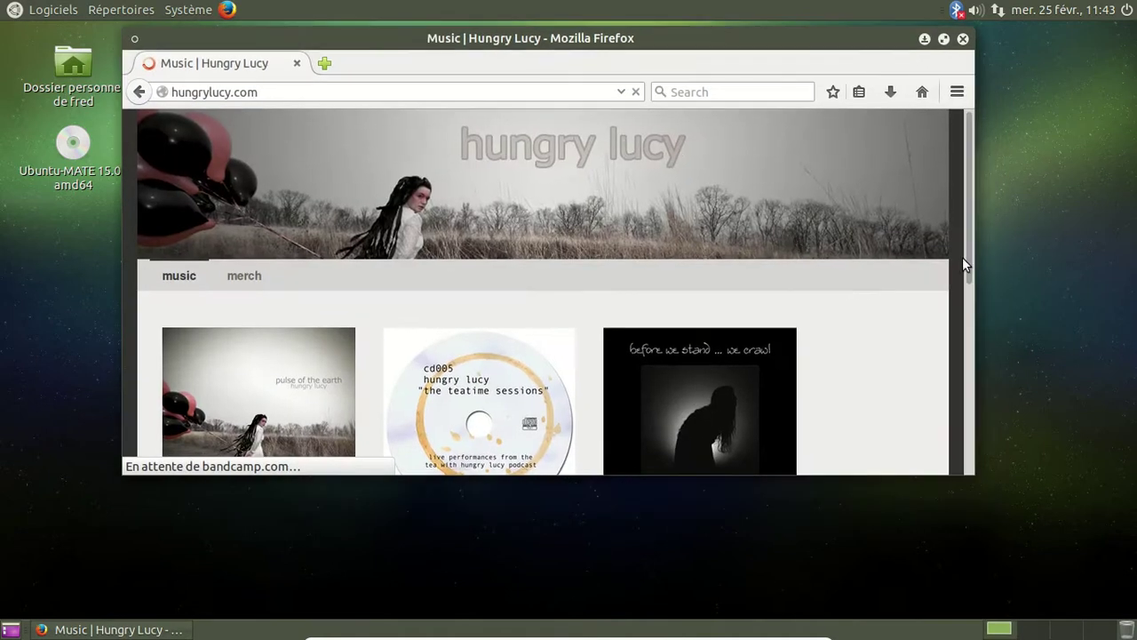
{"action": "left_click_drag", "start_coordinate": [975, 489], "coordinate": [1023, 568]}
{"action": "left_click", "coordinate": [316, 371]}
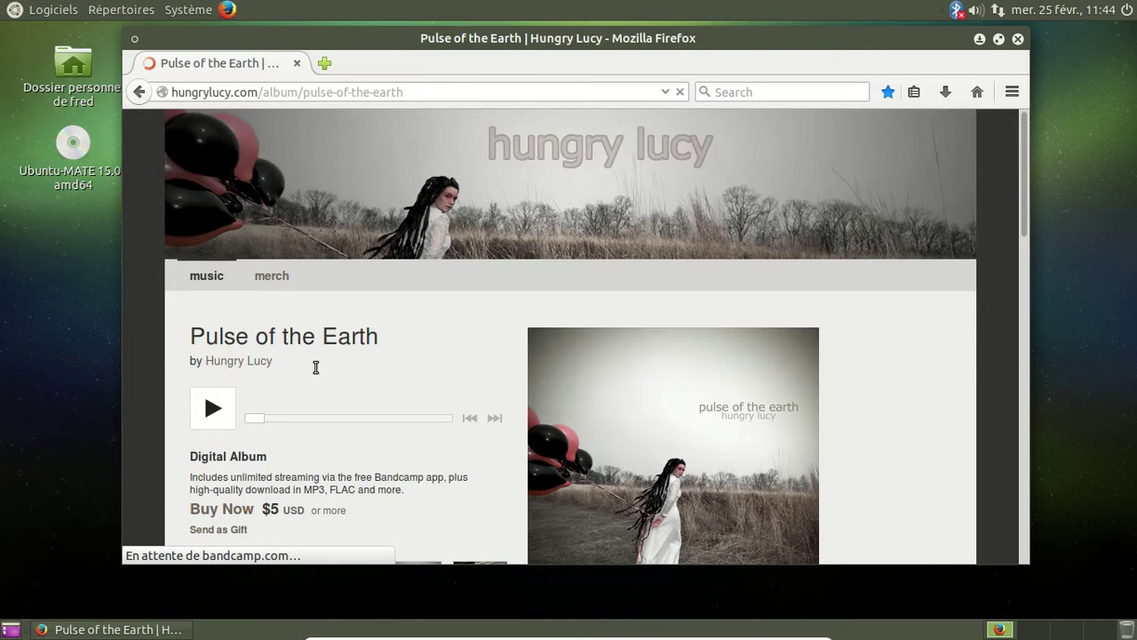
{"action": "scroll", "coordinate": [315, 367], "scroll_direction": "down", "scroll_amount": 3}
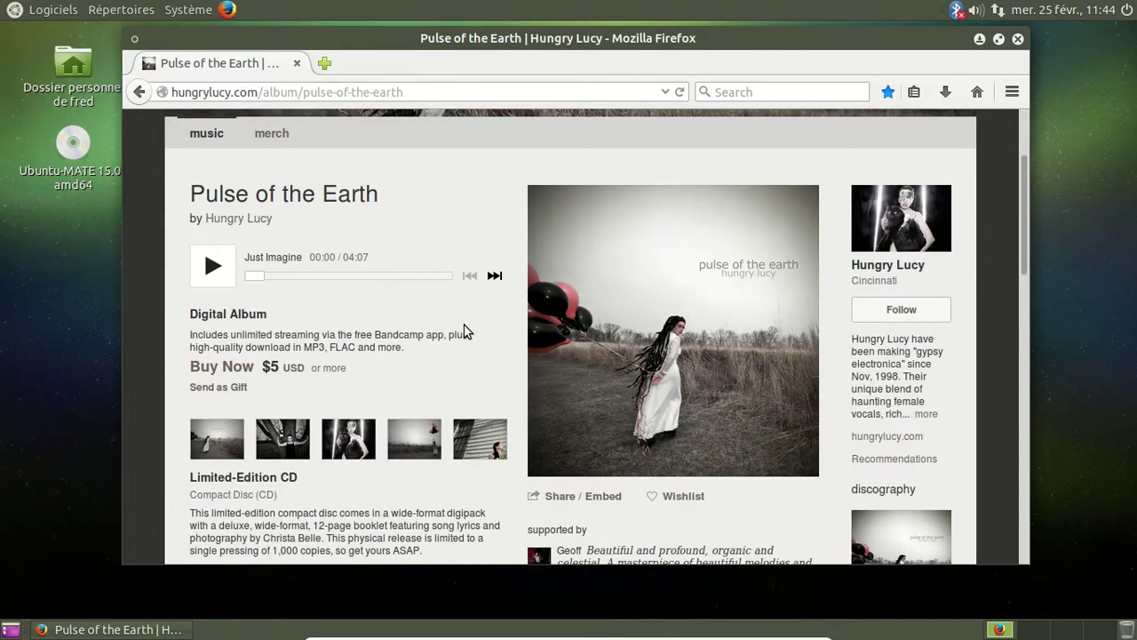
{"action": "scroll", "coordinate": [464, 331], "scroll_direction": "down", "scroll_amount": 4}
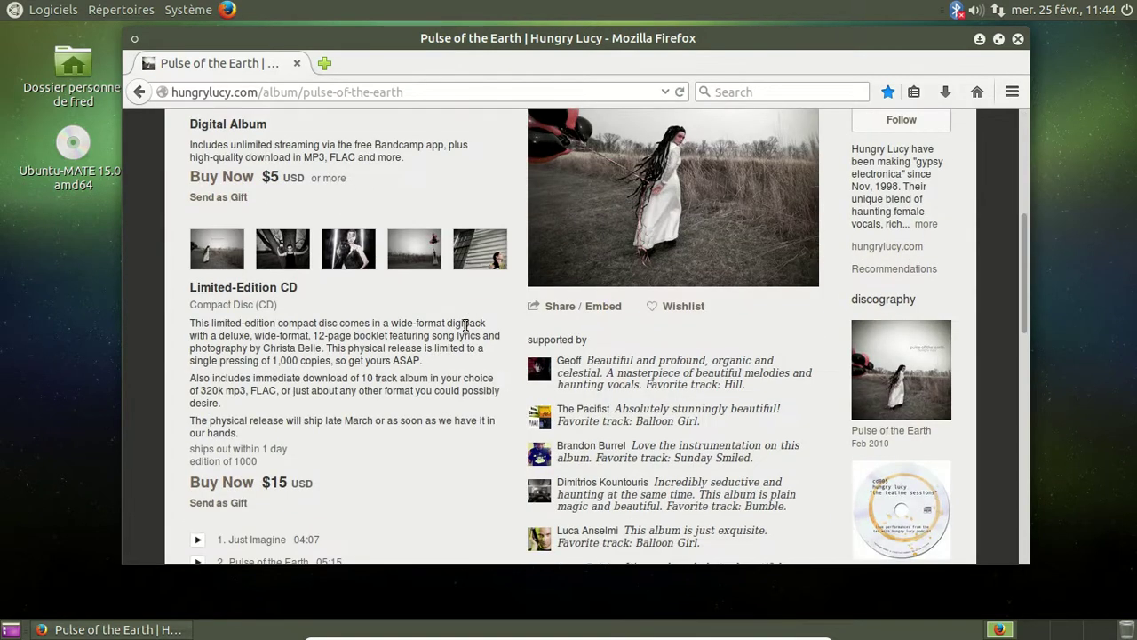
{"action": "scroll", "coordinate": [463, 325], "scroll_direction": "up", "scroll_amount": 4}
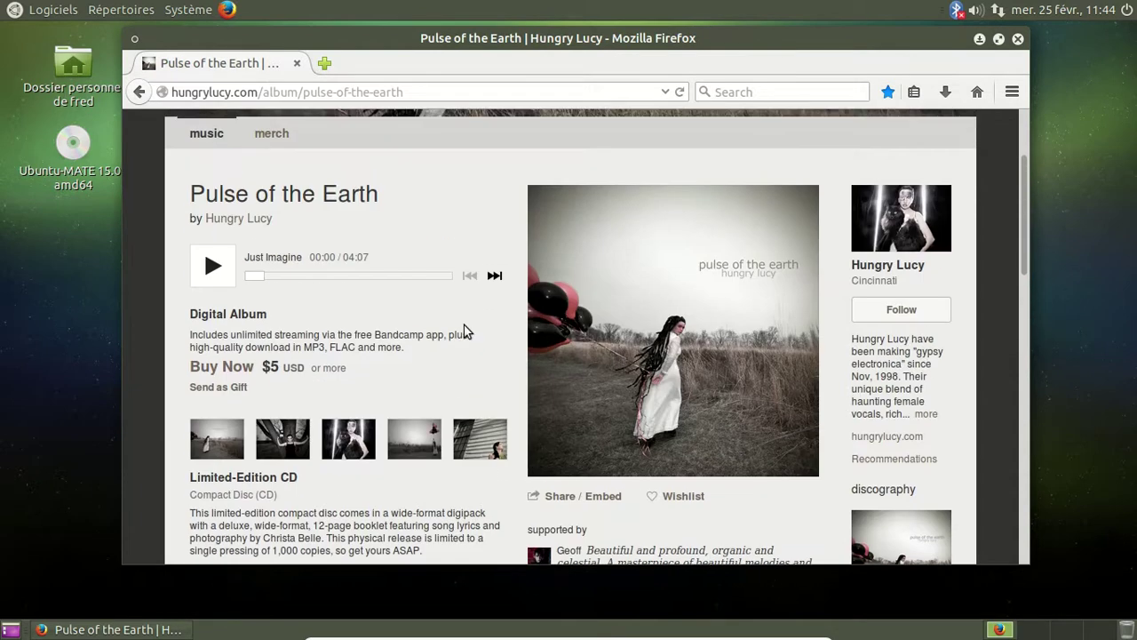
Play the track Just Imagine, skip ahead to about 02:36, and pause playback
{"action": "left_click", "coordinate": [213, 269]}
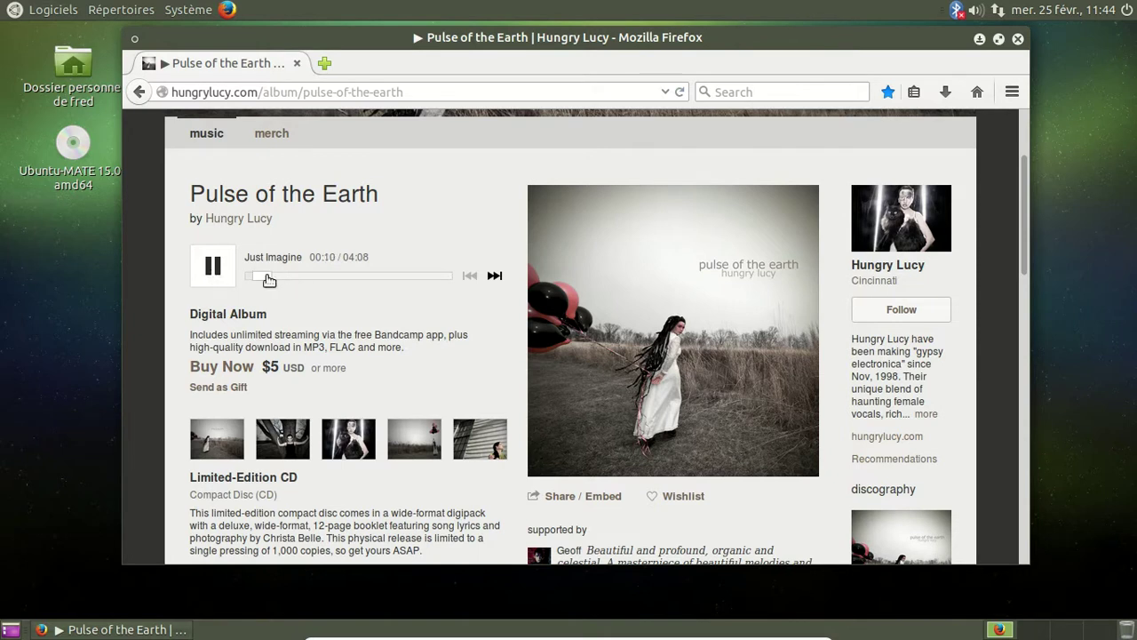
{"action": "left_click", "coordinate": [371, 277]}
{"action": "left_click", "coordinate": [209, 265]}
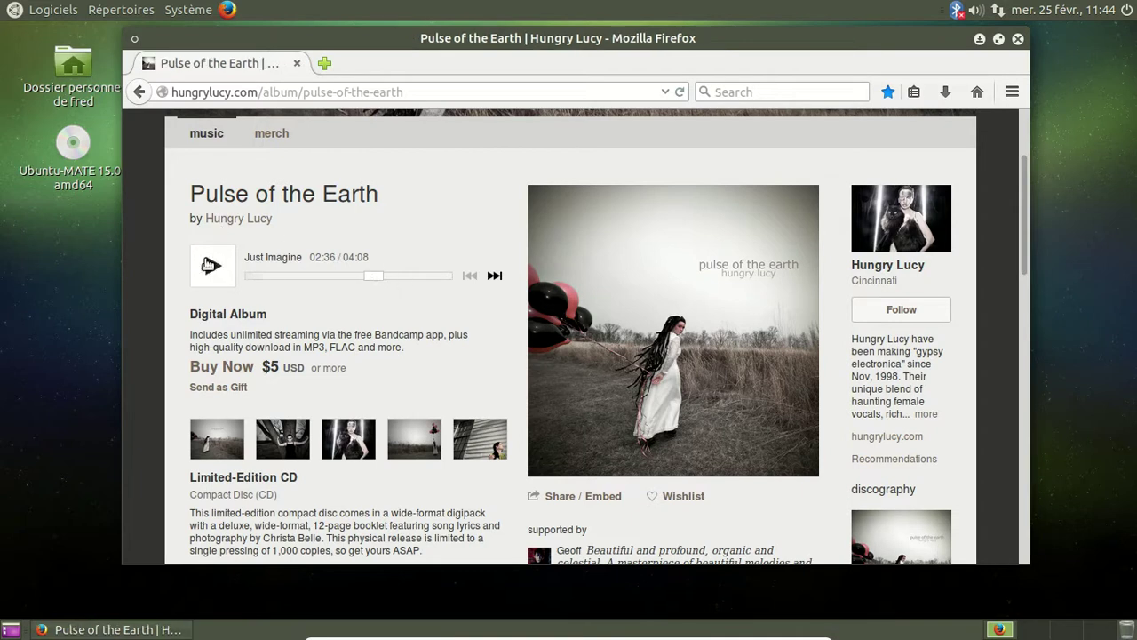
Replace the album tab with a new one and open about:plugins to check the installed plugins
{"action": "left_click", "coordinate": [323, 66]}
{"action": "left_click", "coordinate": [298, 64]}
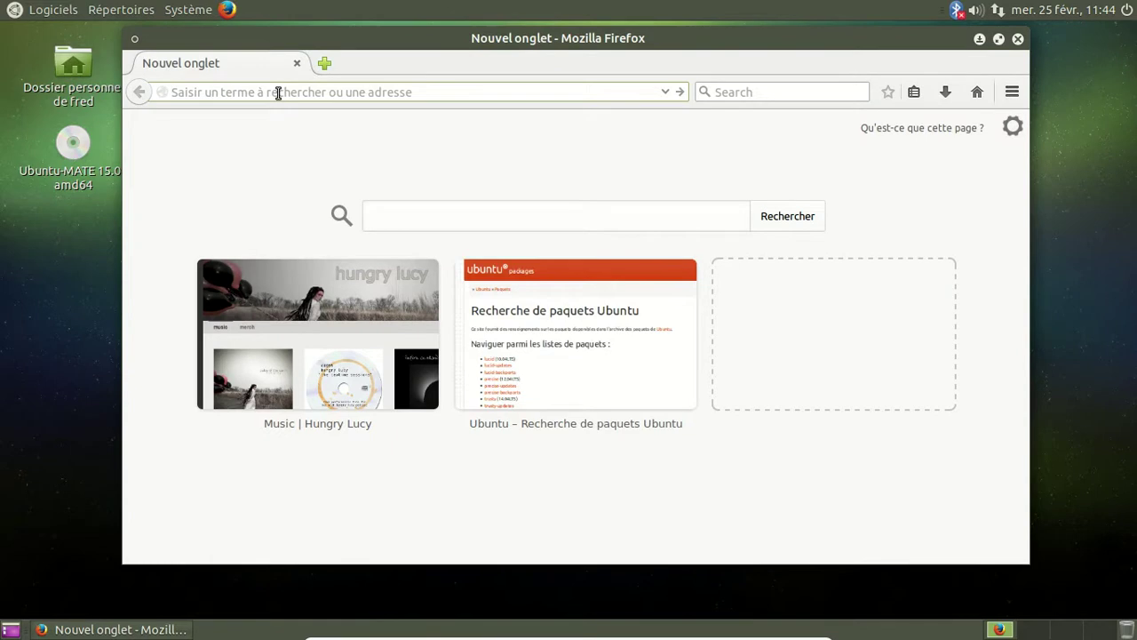
{"action": "type", "text": "about:plugins"}
{"action": "key", "text": "Return"}
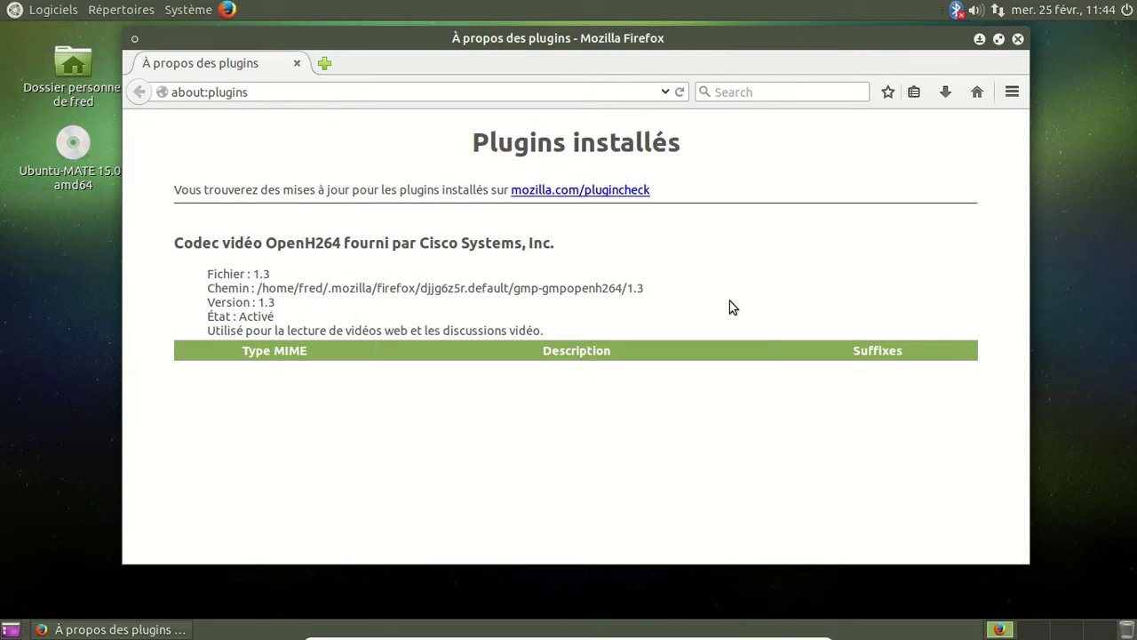
Replace the plugins tab with a new one and remove the Hungry Lucy and Ubuntu package search thumbnails from it
{"action": "left_click", "coordinate": [325, 64]}
{"action": "left_click", "coordinate": [297, 66]}
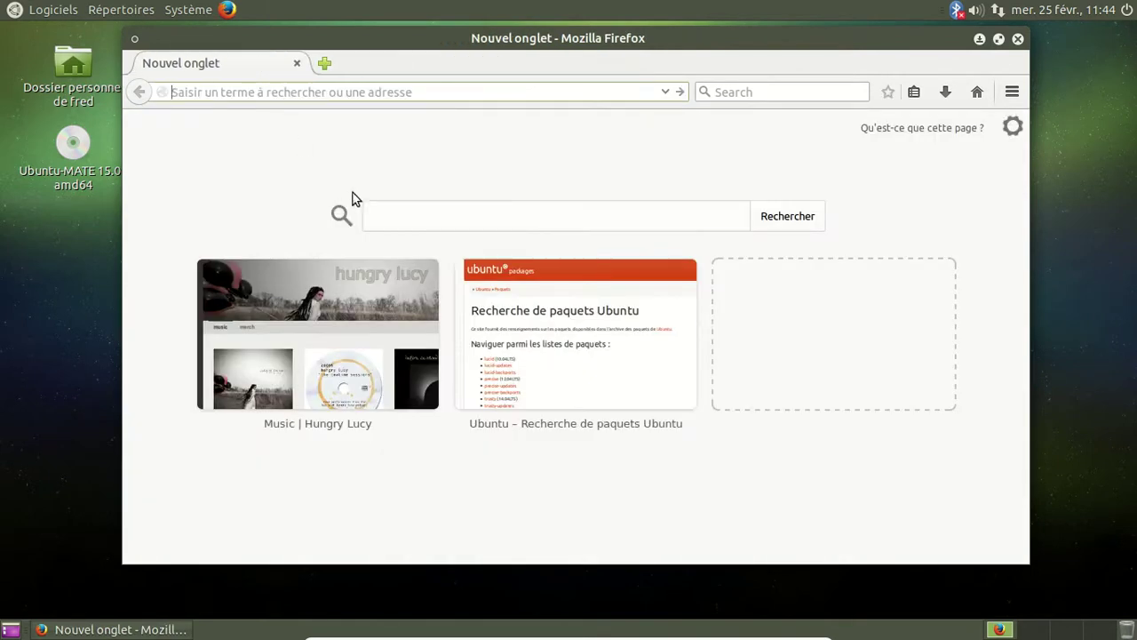
{"action": "left_click", "coordinate": [425, 272]}
{"action": "left_click", "coordinate": [424, 272]}
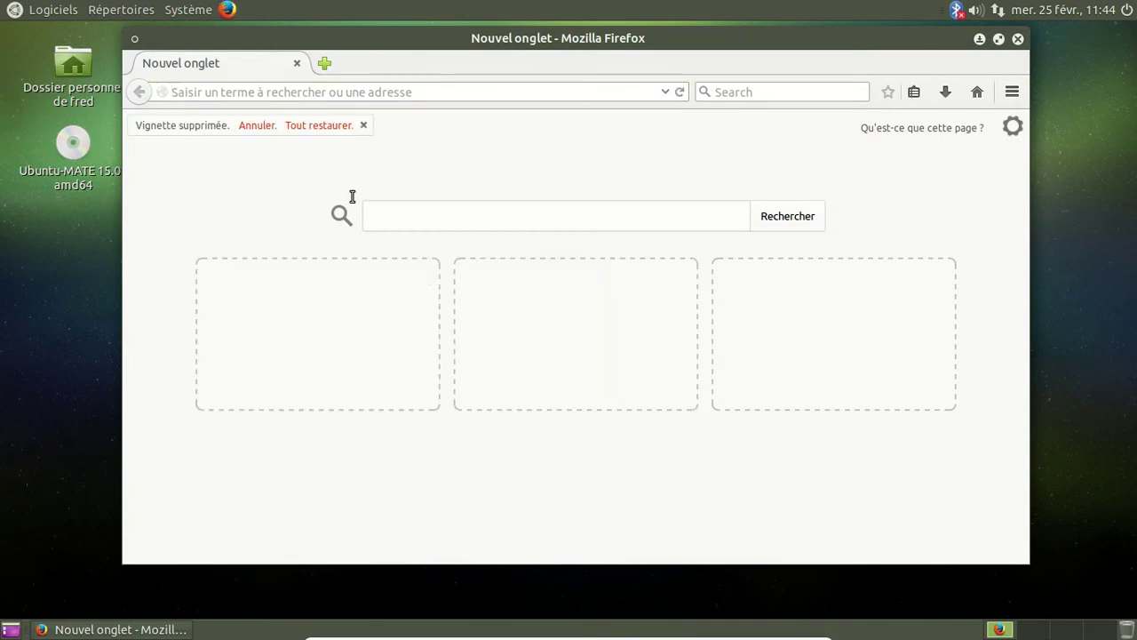
Load the French YouTube home page at fr.youtube.com
{"action": "left_click", "coordinate": [273, 92]}
{"action": "type", "text": "fr.youtuvb"}
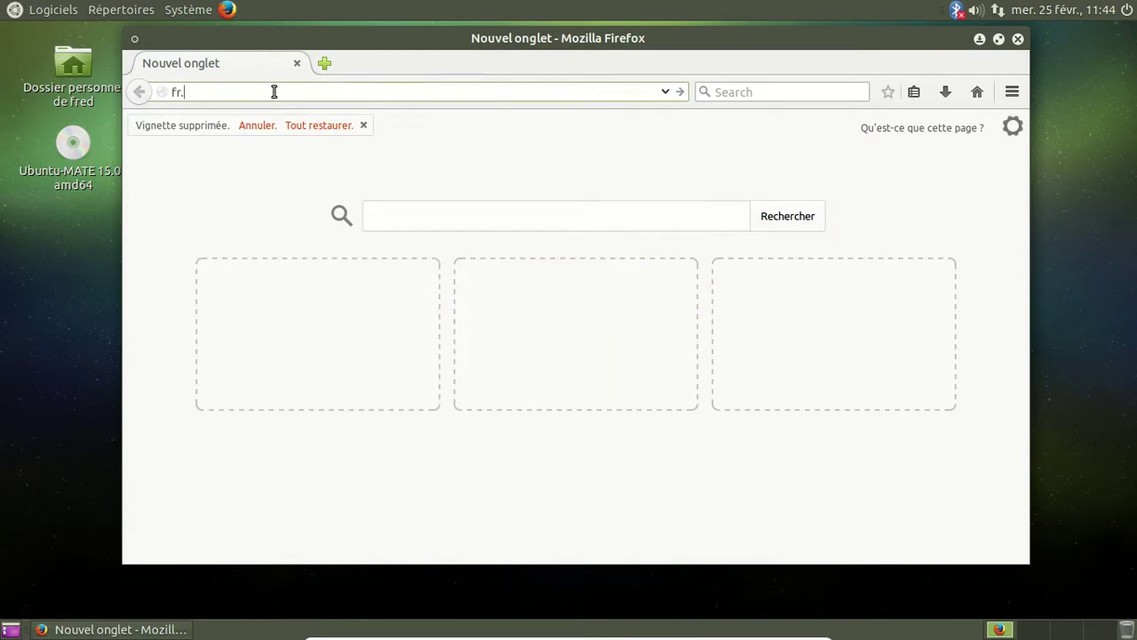
{"action": "key", "text": "BackSpace"}
{"action": "key", "text": "BackSpace"}
{"action": "type", "text": "be.Com"}
{"action": "key", "text": "Return"}
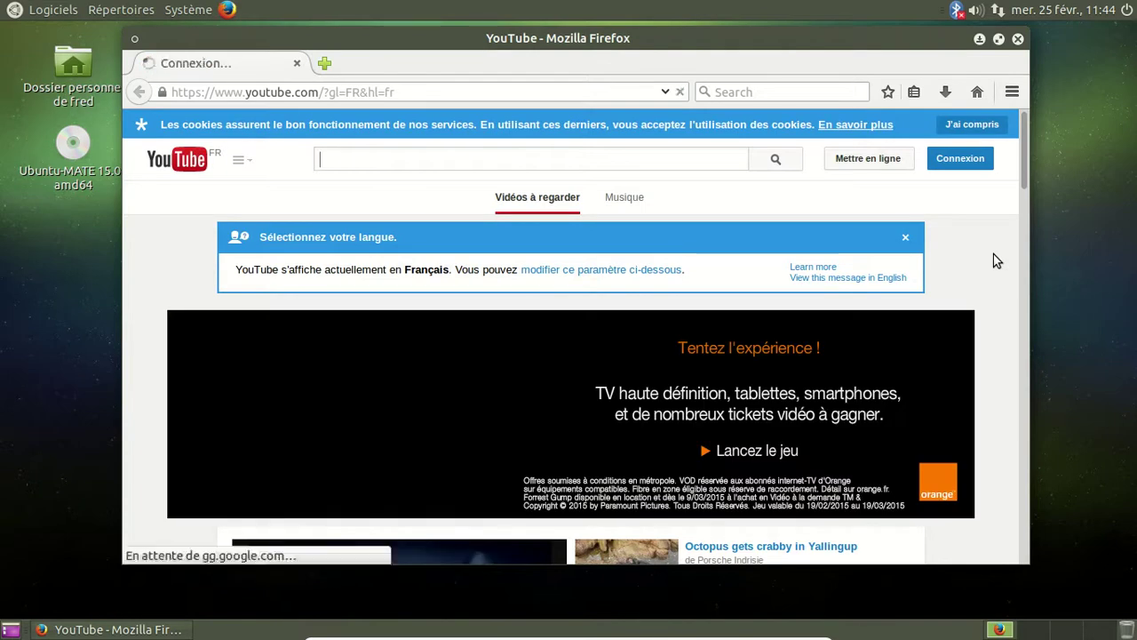
Look through the recommended channels and popular videos on the YouTube home page, down to its footer
{"action": "scroll", "coordinate": [997, 260], "scroll_direction": "down", "scroll_amount": 5}
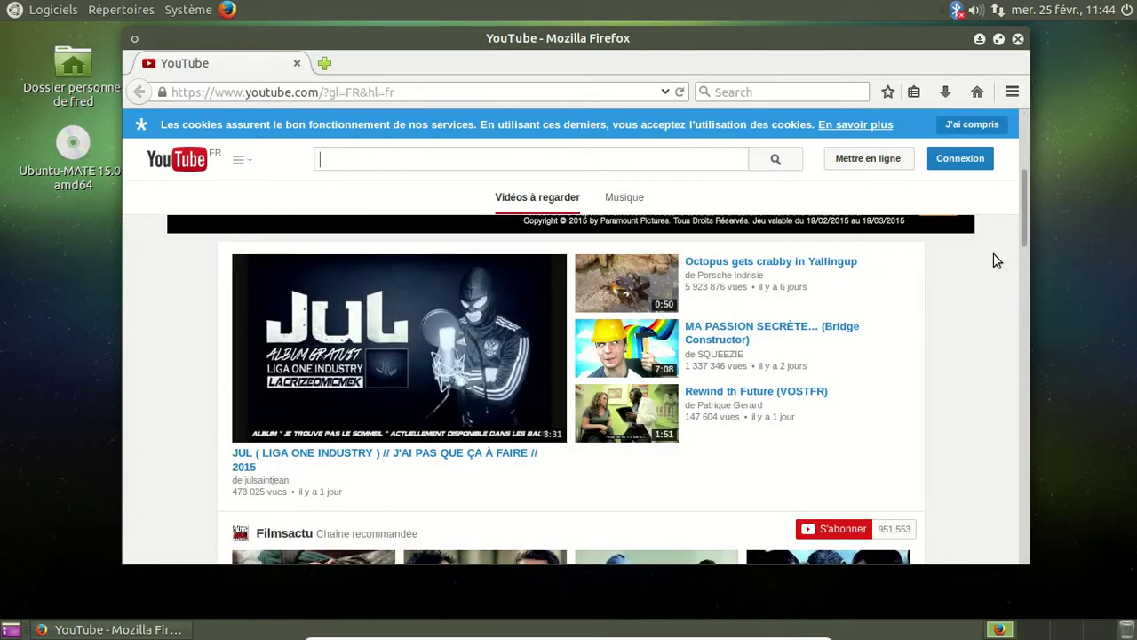
{"action": "scroll", "coordinate": [997, 260], "scroll_direction": "down", "scroll_amount": 4}
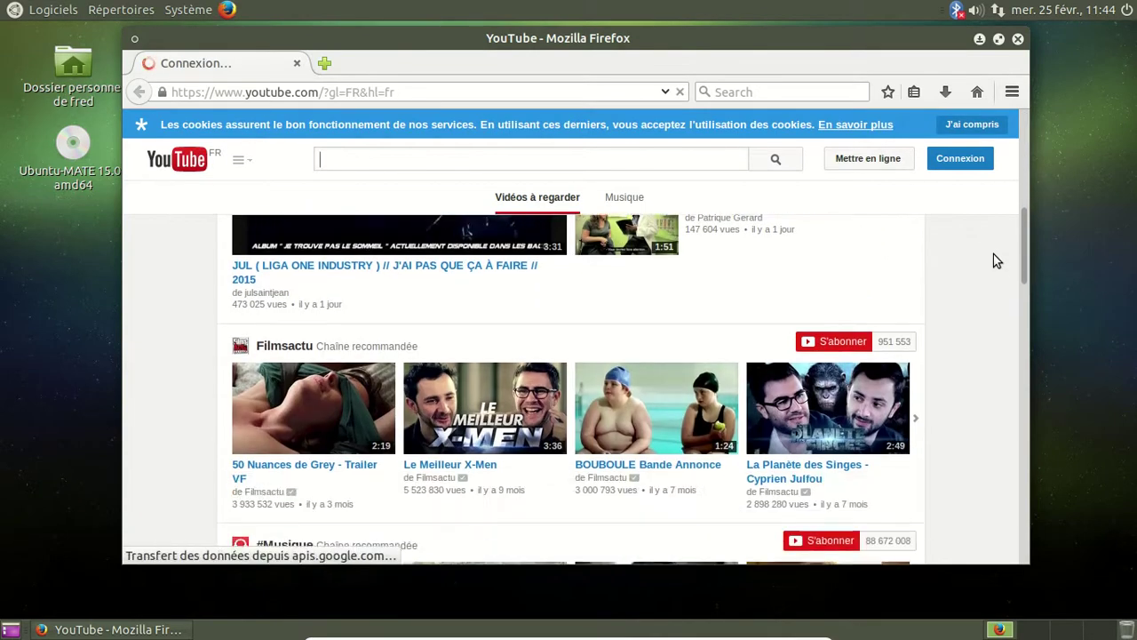
{"action": "scroll", "coordinate": [997, 261], "scroll_direction": "down", "scroll_amount": 7}
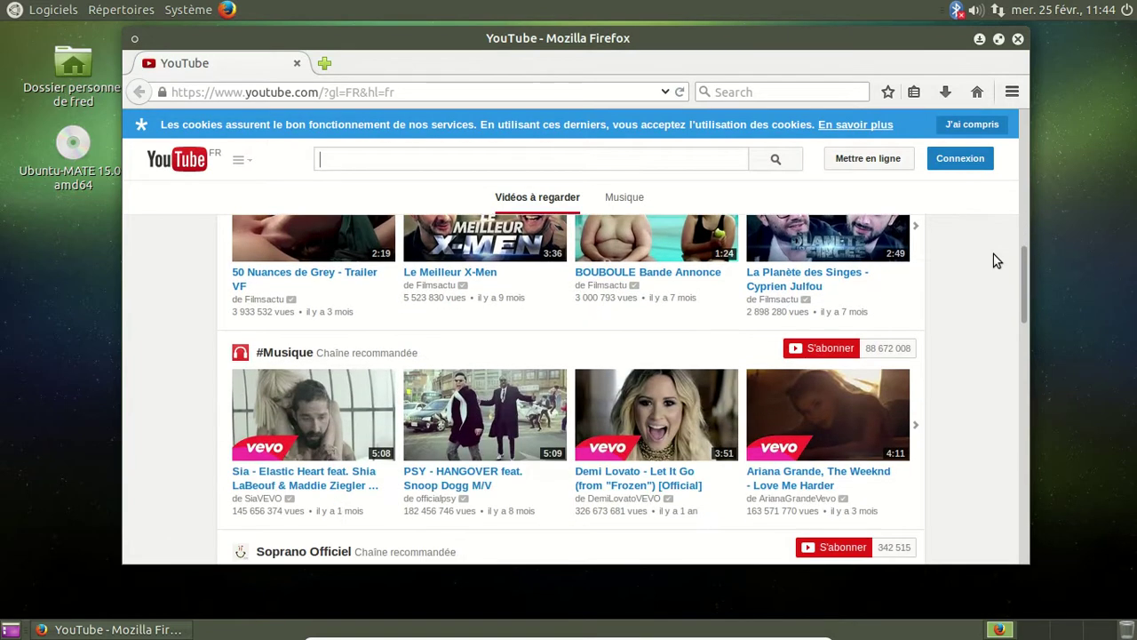
{"action": "scroll", "coordinate": [997, 261], "scroll_direction": "down", "scroll_amount": 7}
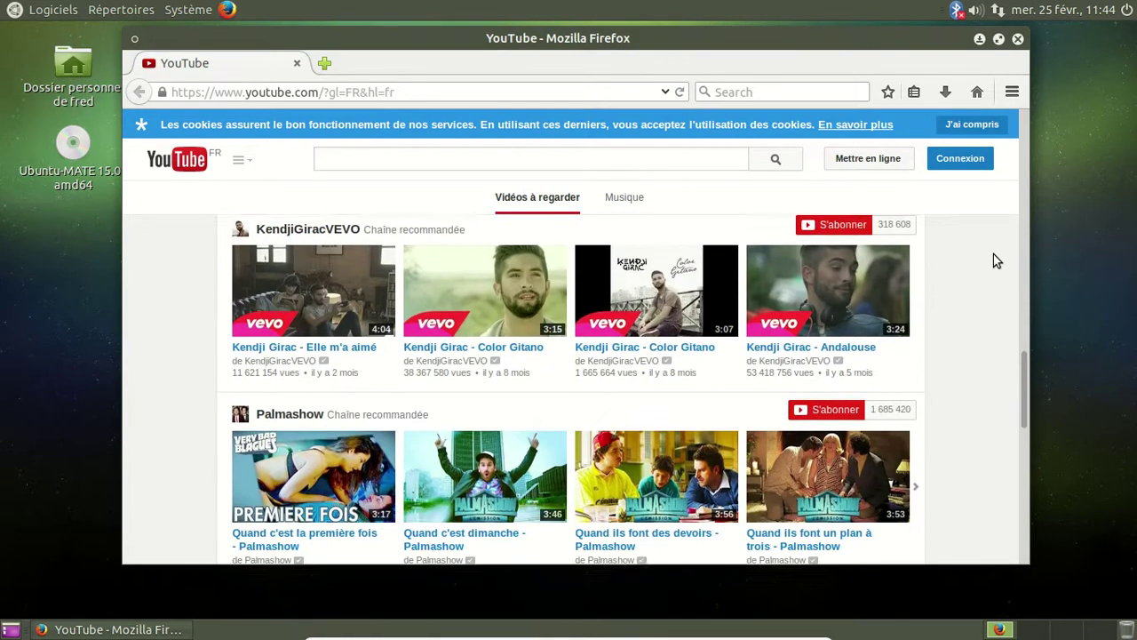
{"action": "scroll", "coordinate": [993, 254], "scroll_direction": "down", "scroll_amount": 10}
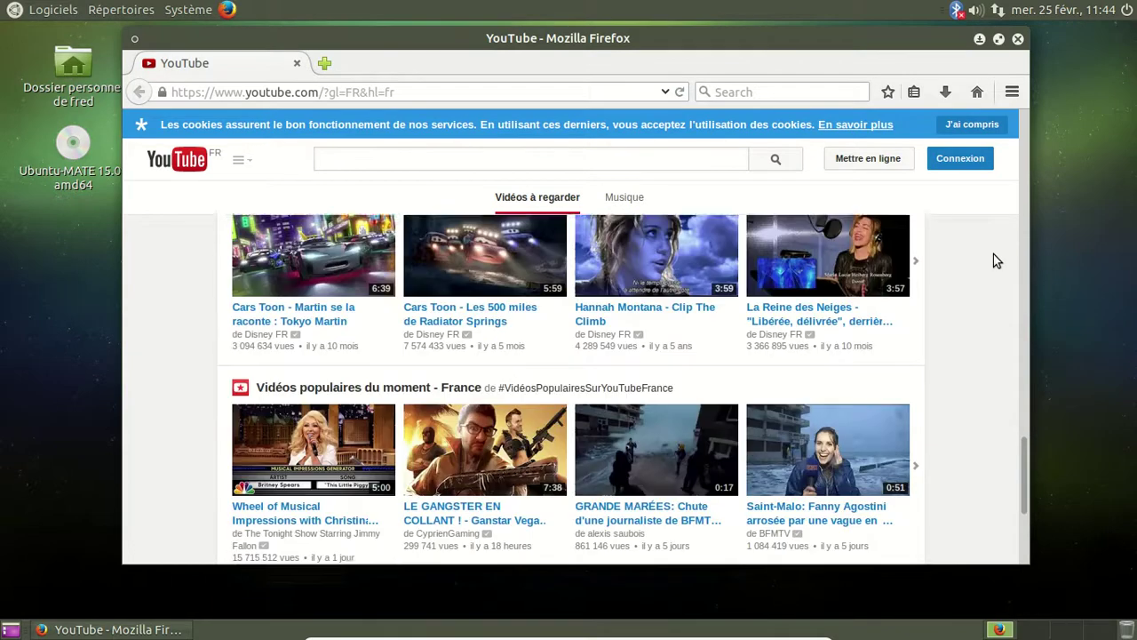
{"action": "scroll", "coordinate": [993, 261], "scroll_direction": "down", "scroll_amount": 3}
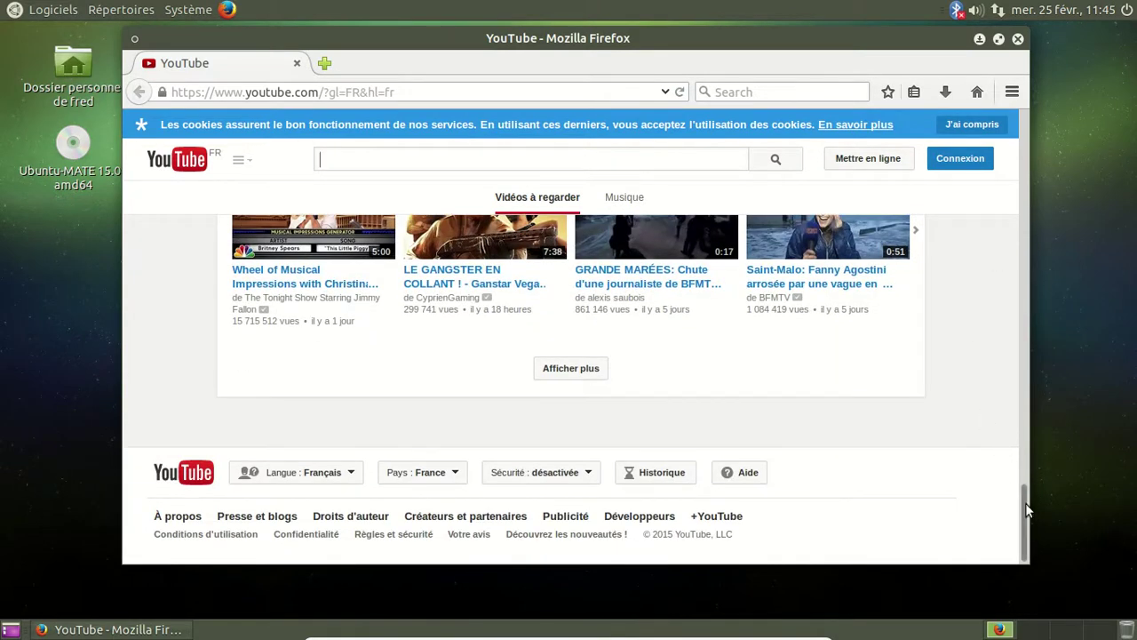
{"action": "scroll", "coordinate": [1025, 503], "scroll_direction": "up", "scroll_amount": 3}
{"action": "key", "text": "Home"}
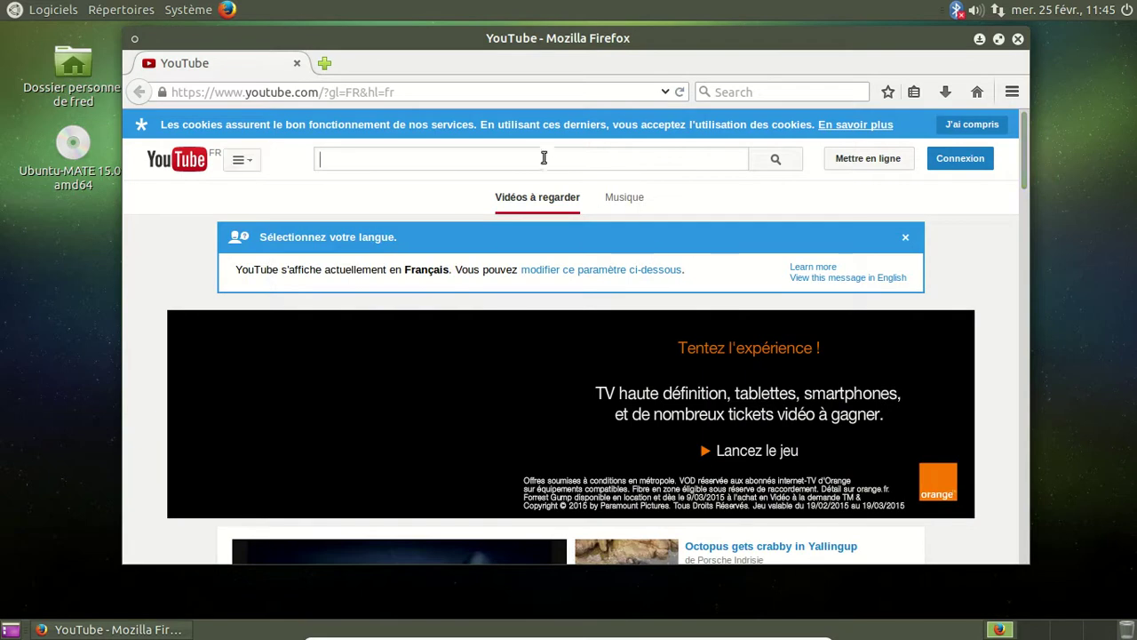
Search YouTube for korora linux and look through the resulting videos
{"action": "left_click", "coordinate": [536, 155]}
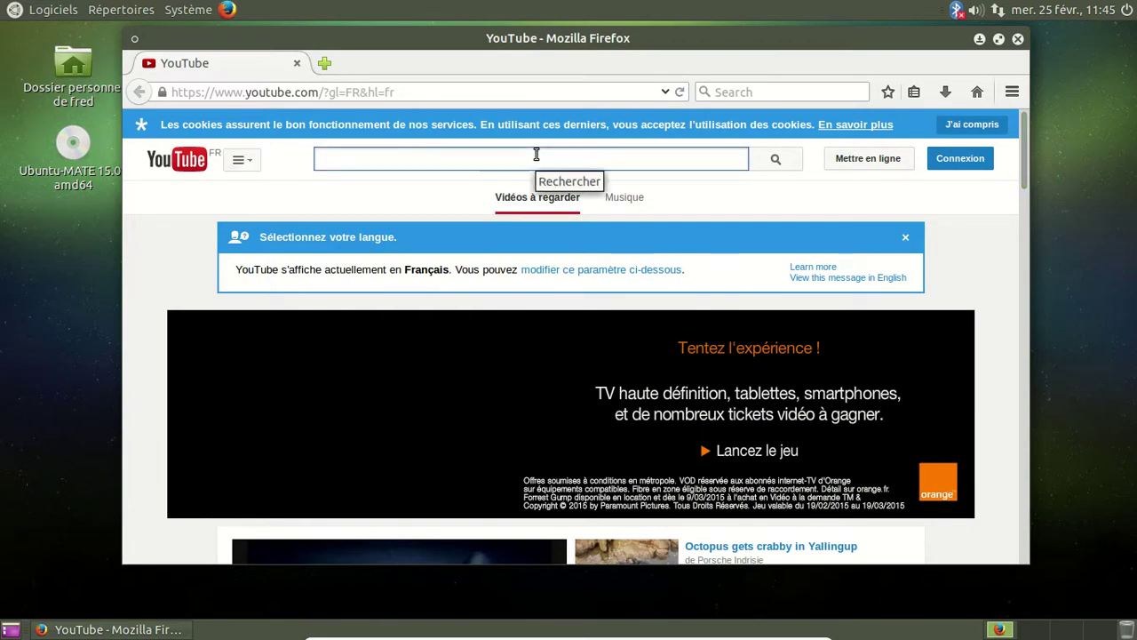
{"action": "type", "text": "koror"}
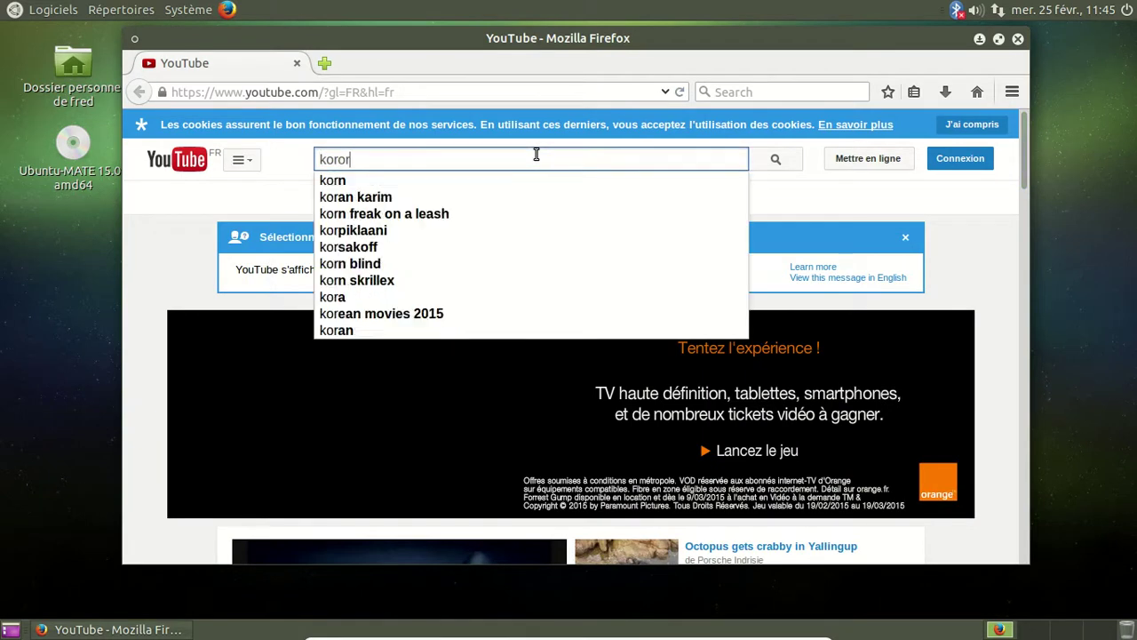
{"action": "type", "text": "a linux"}
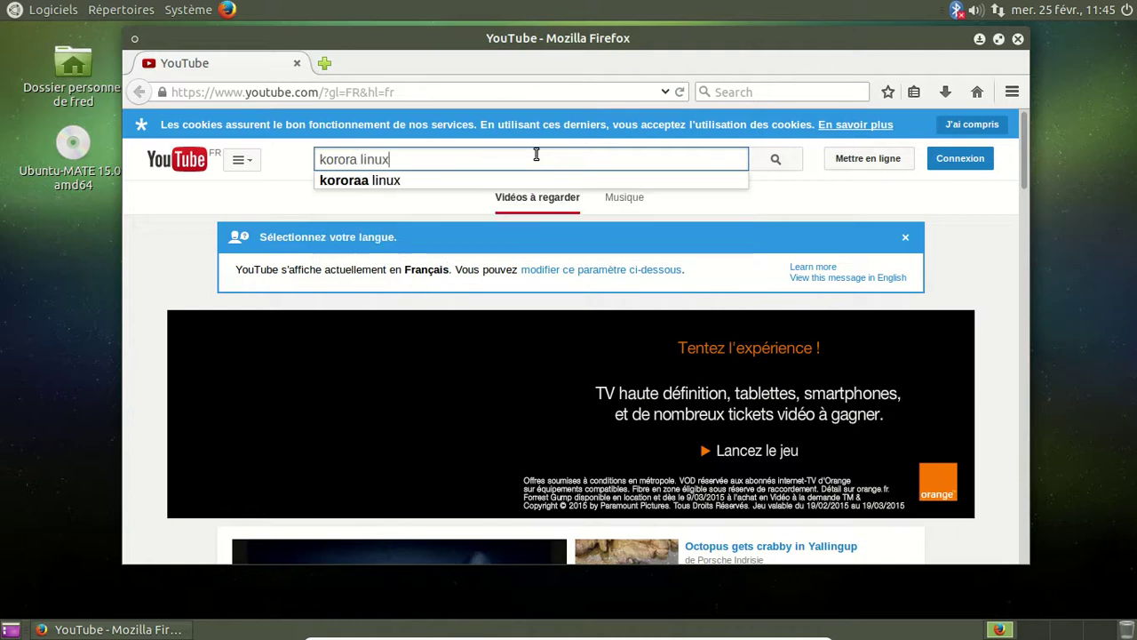
{"action": "key", "text": "Return"}
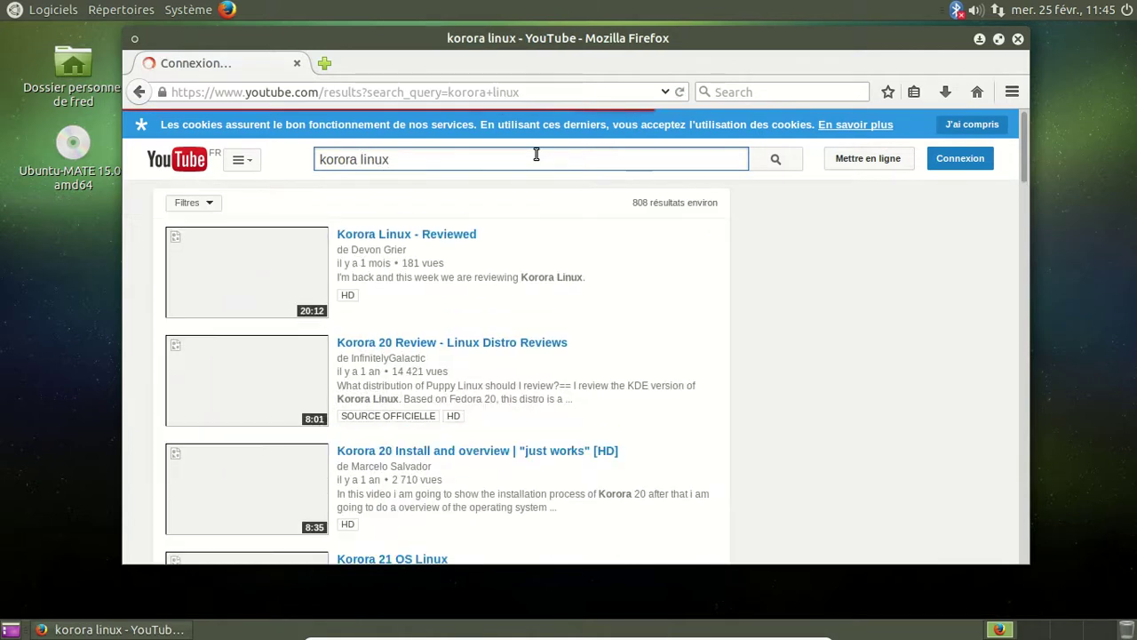
{"action": "scroll", "coordinate": [729, 287], "scroll_direction": "down", "scroll_amount": 3}
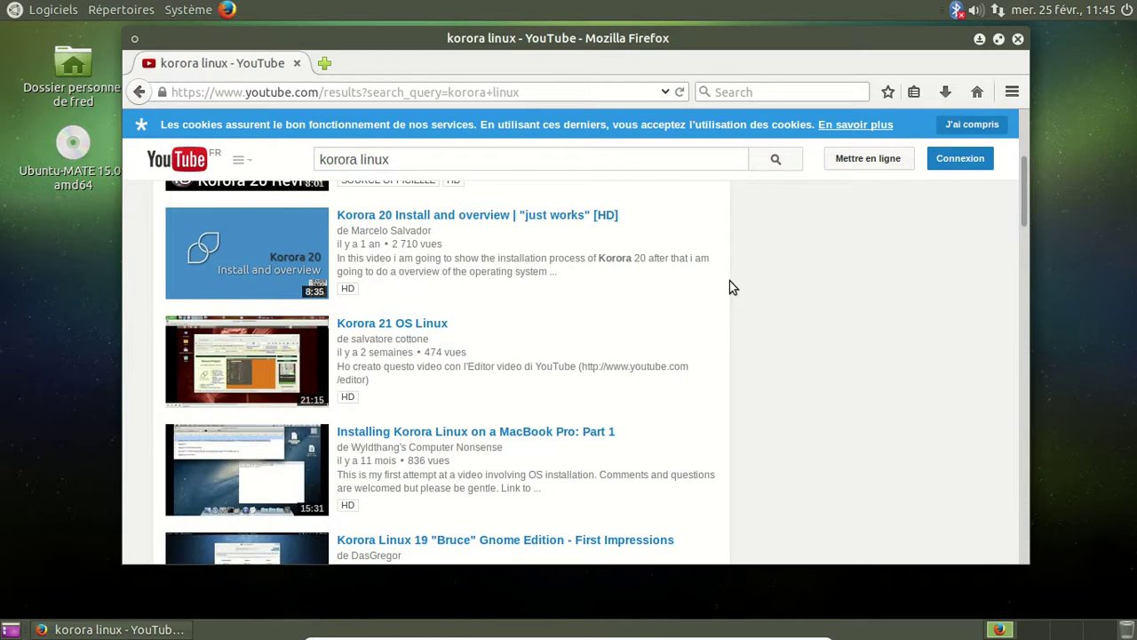
{"action": "scroll", "coordinate": [729, 287], "scroll_direction": "down", "scroll_amount": 1}
{"action": "scroll", "coordinate": [729, 283], "scroll_direction": "down", "scroll_amount": 7}
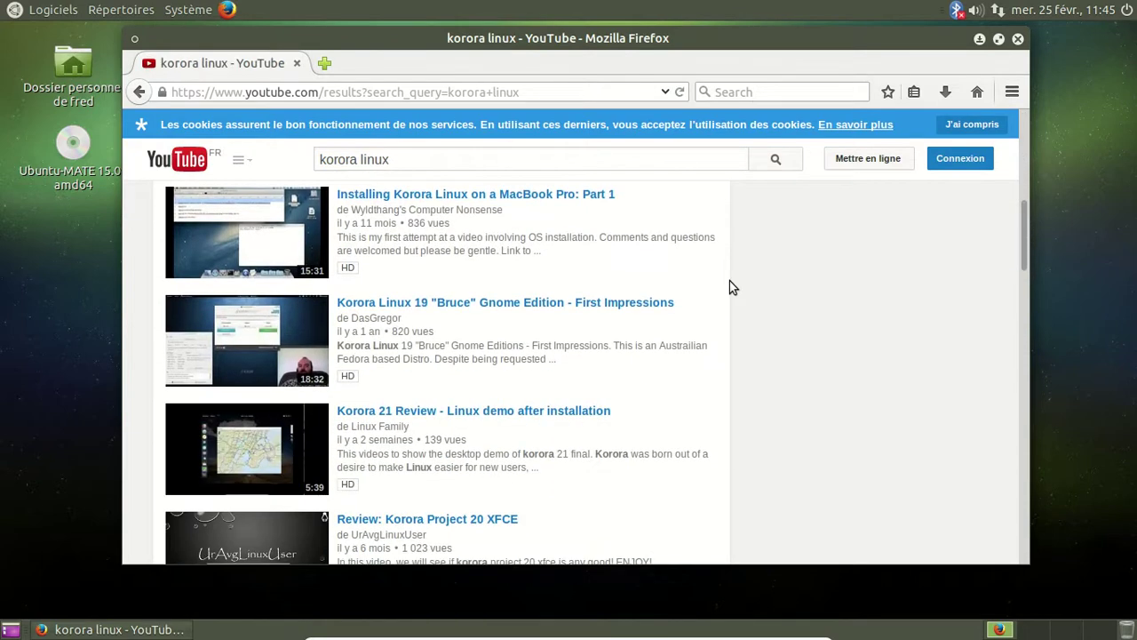
{"action": "scroll", "coordinate": [729, 281], "scroll_direction": "down", "scroll_amount": 4}
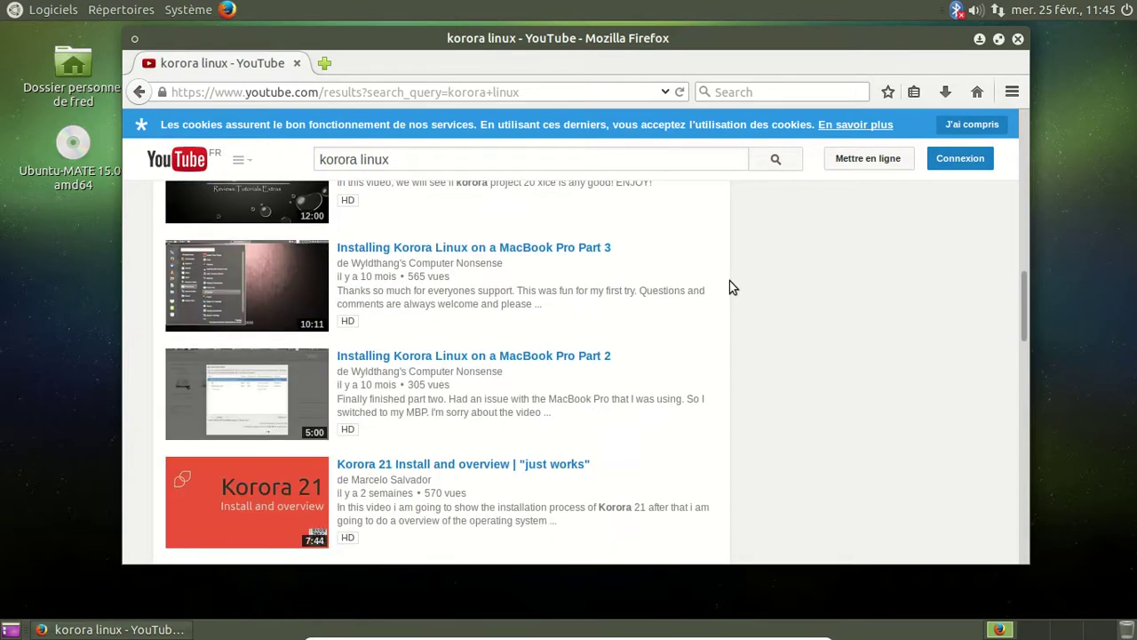
{"action": "scroll", "coordinate": [729, 287], "scroll_direction": "down", "scroll_amount": 4}
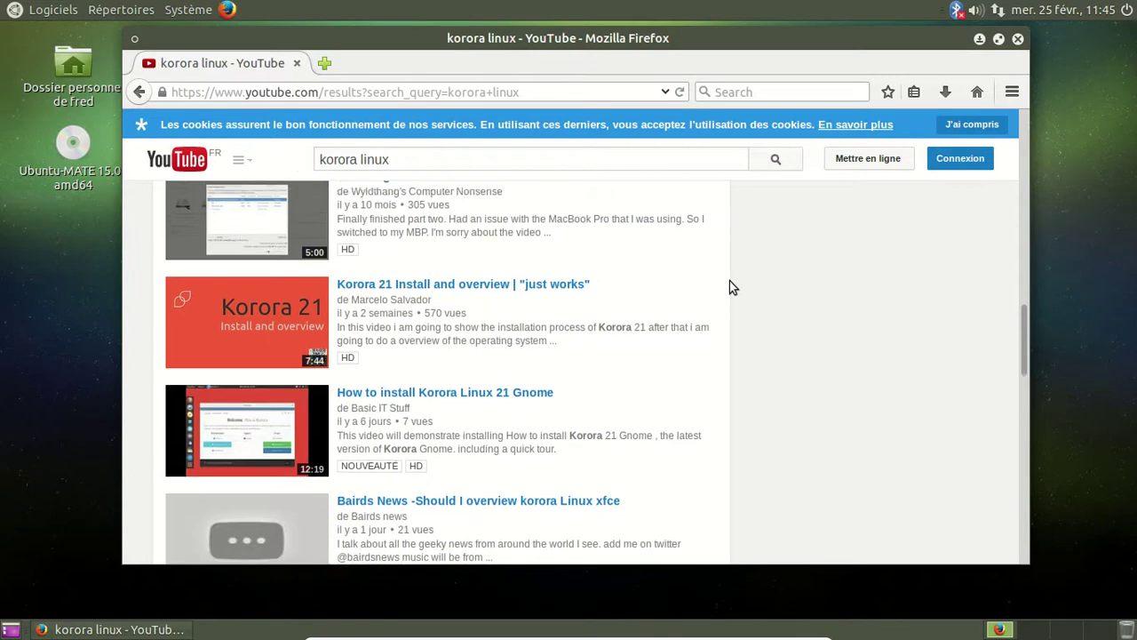
{"action": "scroll", "coordinate": [729, 280], "scroll_direction": "up", "scroll_amount": 12}
Search YouTube for xfce 4.11 instead, and dismiss the update information notice about ttf-mscorefonts-installer
{"action": "left_click_drag", "start_coordinate": [414, 157], "coordinate": [316, 156]}
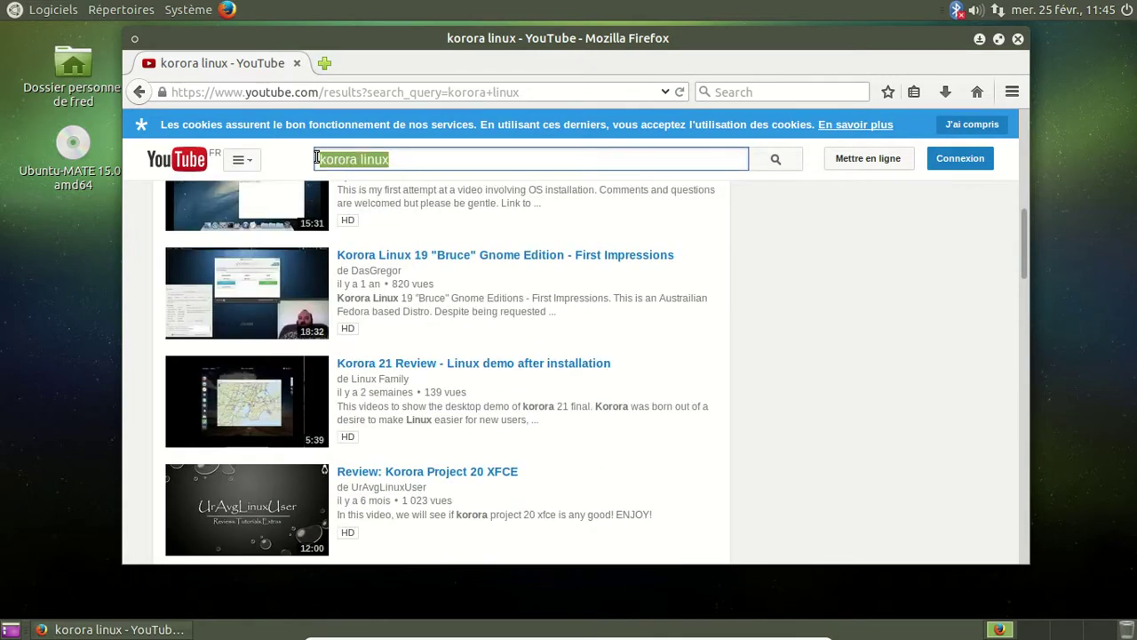
{"action": "type", "text": "xfce"}
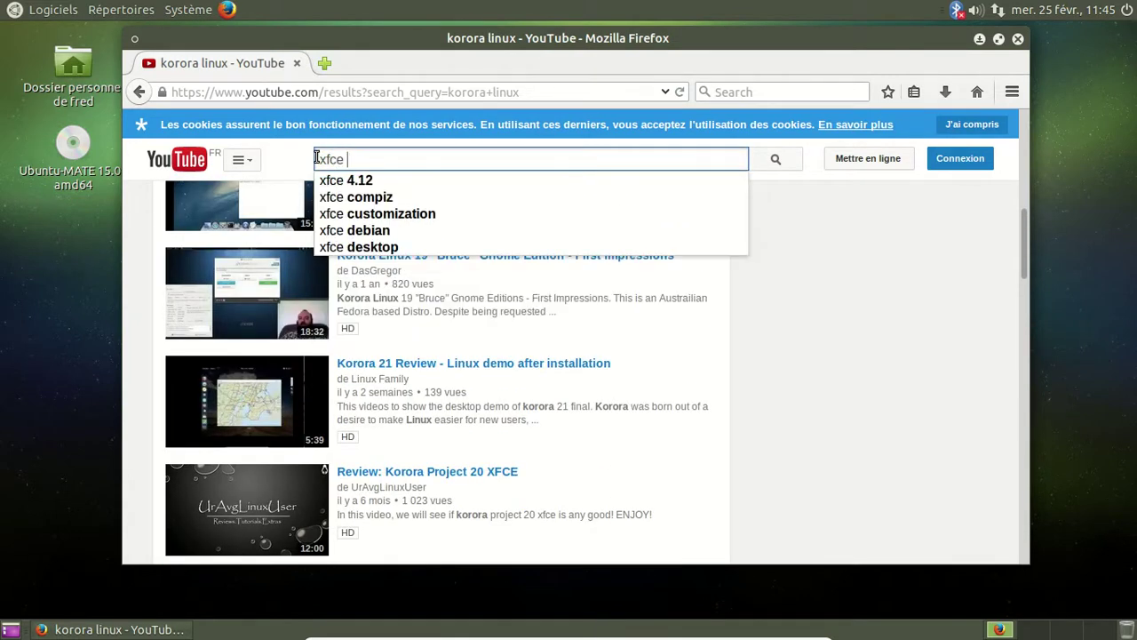
{"action": "key", "text": "BackSpace"}
{"action": "key", "text": "BackSpace"}
{"action": "key", "text": "BackSpace"}
{"action": "key", "text": "Down"}
{"action": "key", "text": "BackSpace"}
{"action": "key", "text": "BackSpace"}
{"action": "key", "text": "BackSpace"}
{"action": "key", "text": "BackSpace"}
{"action": "key", "text": "BackSpace"}
{"action": "key", "text": "BackSpace"}
{"action": "key", "text": "BackSpace"}
{"action": "key", "text": "BackSpace"}
{"action": "key", "text": "BackSpace"}
{"action": "key", "text": "BackSpace"}
{"action": "key", "text": "BackSpace"}
{"action": "key", "text": "BackSpace"}
{"action": "key", "text": "BackSpace"}
{"action": "key", "text": "BackSpace"}
{"action": "key", "text": "BackSpace"}
{"action": "key", "text": "BackSpace"}
{"action": "key", "text": "BackSpace"}
{"action": "key", "text": "BackSpace"}
{"action": "key", "text": "BackSpace"}
{"action": "key", "text": "BackSpace"}
{"action": "key", "text": "BackSpace"}
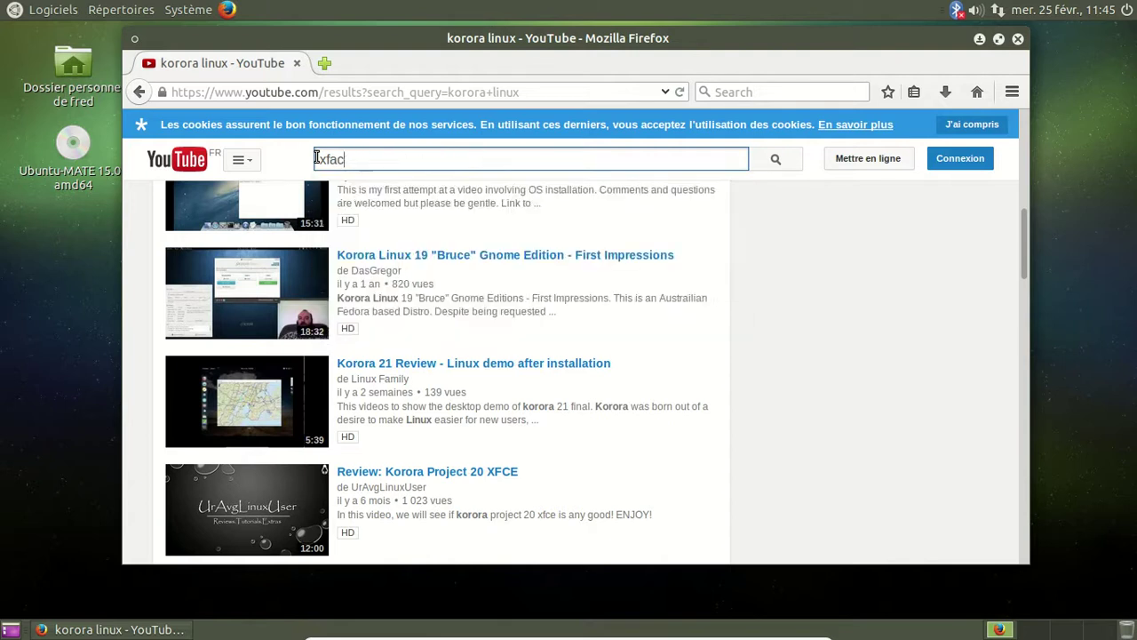
{"action": "type", "text": "fce"}
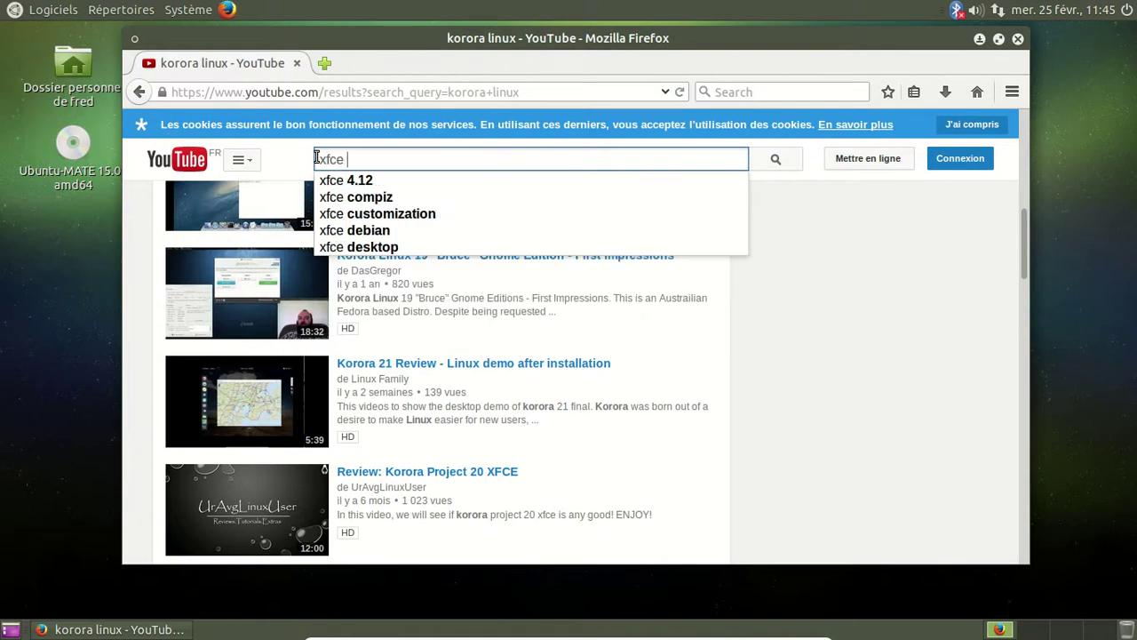
{"action": "key", "text": "BackSpace"}
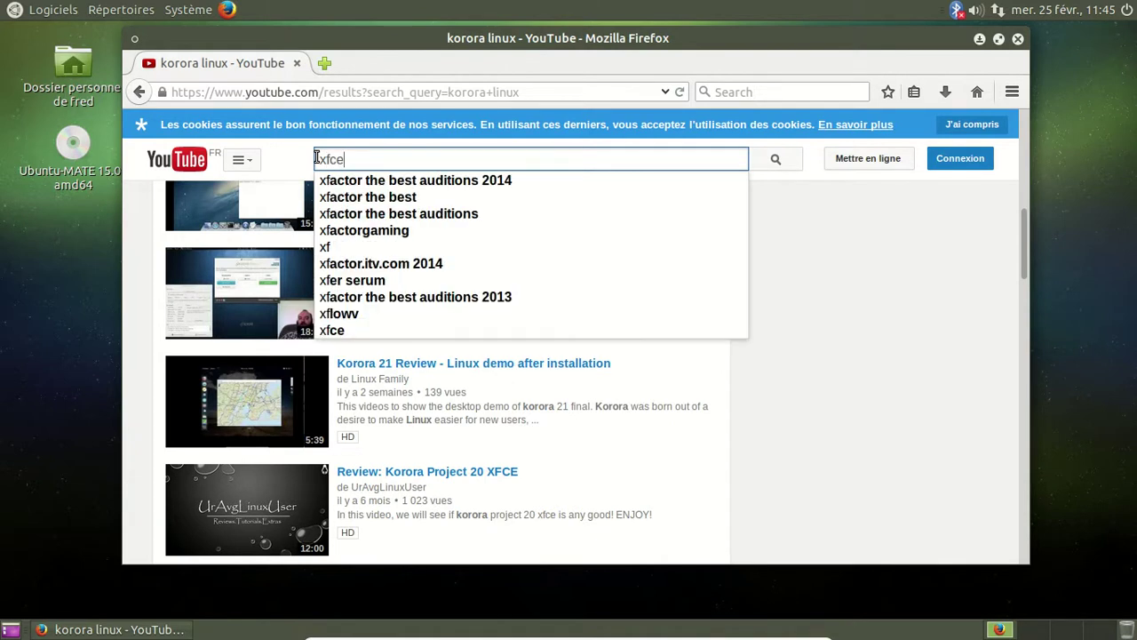
{"action": "type", "text": "4.11"}
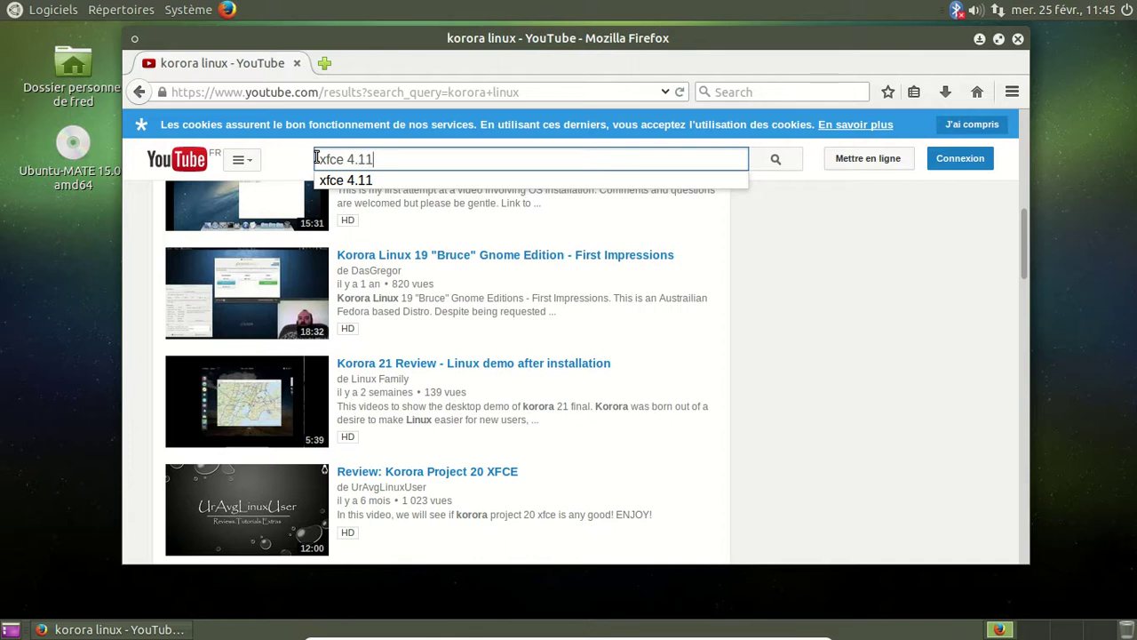
{"action": "key", "text": "Return"}
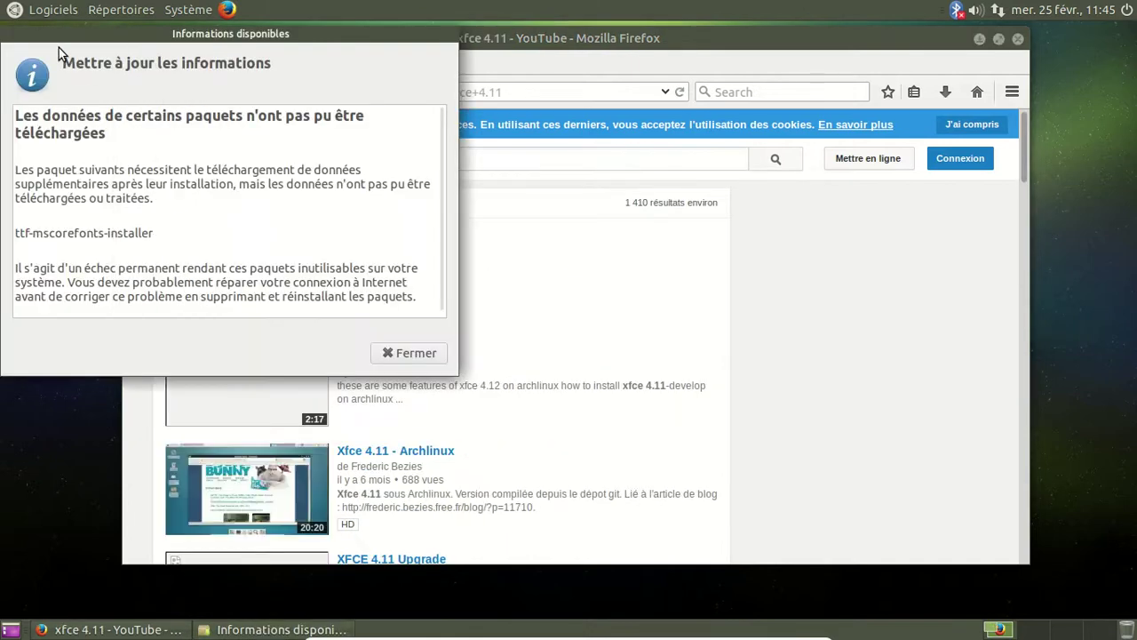
{"action": "left_click", "coordinate": [406, 357]}
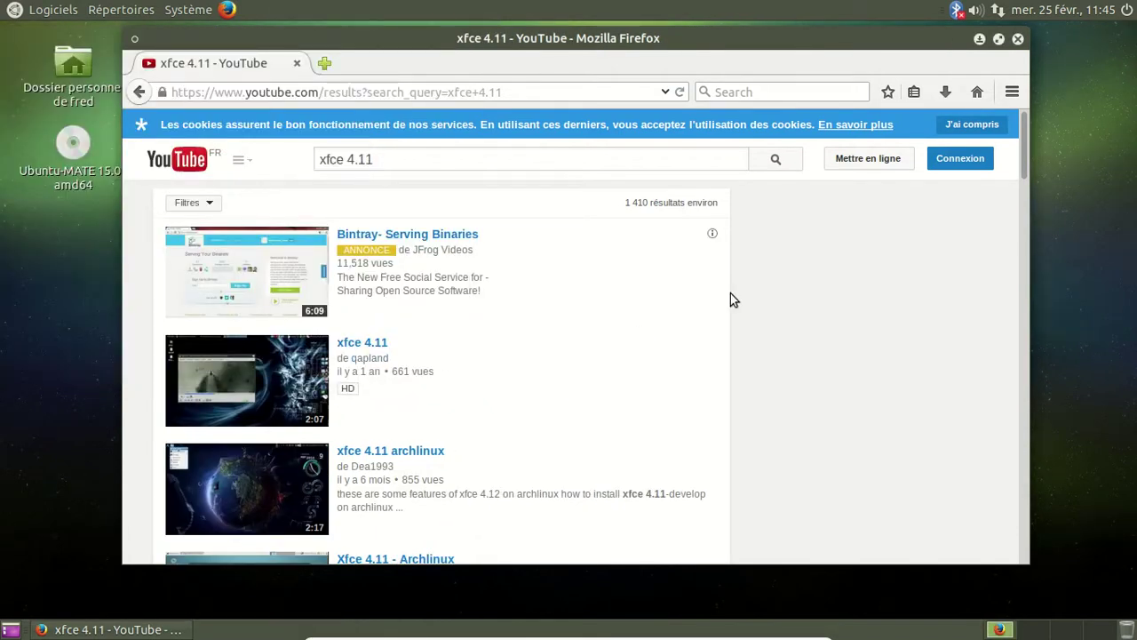
Play the Xfce 4.11 - Archlinux video until about 0:11, pause it, and close the browser
{"action": "scroll", "coordinate": [591, 333], "scroll_direction": "down", "scroll_amount": 4}
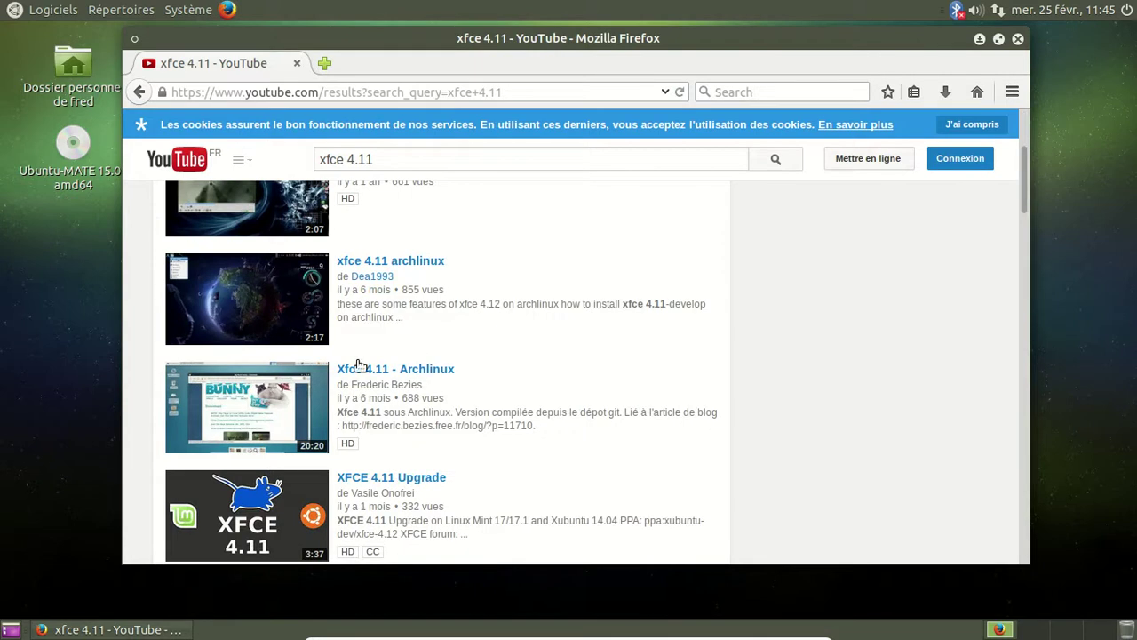
{"action": "left_click", "coordinate": [286, 392]}
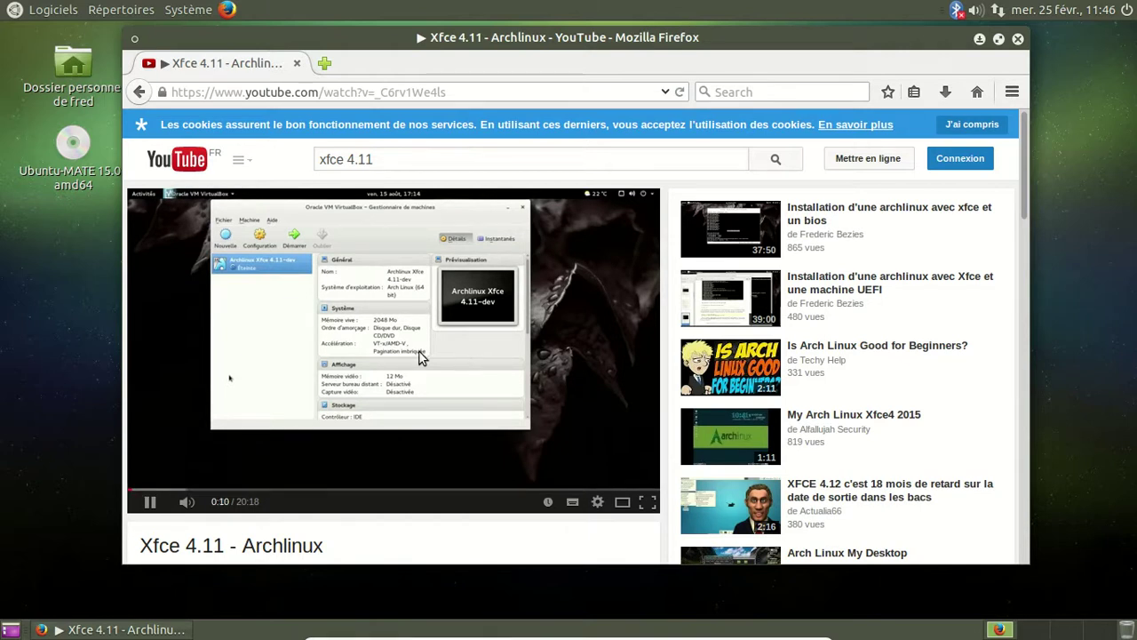
{"action": "left_click", "coordinate": [424, 357]}
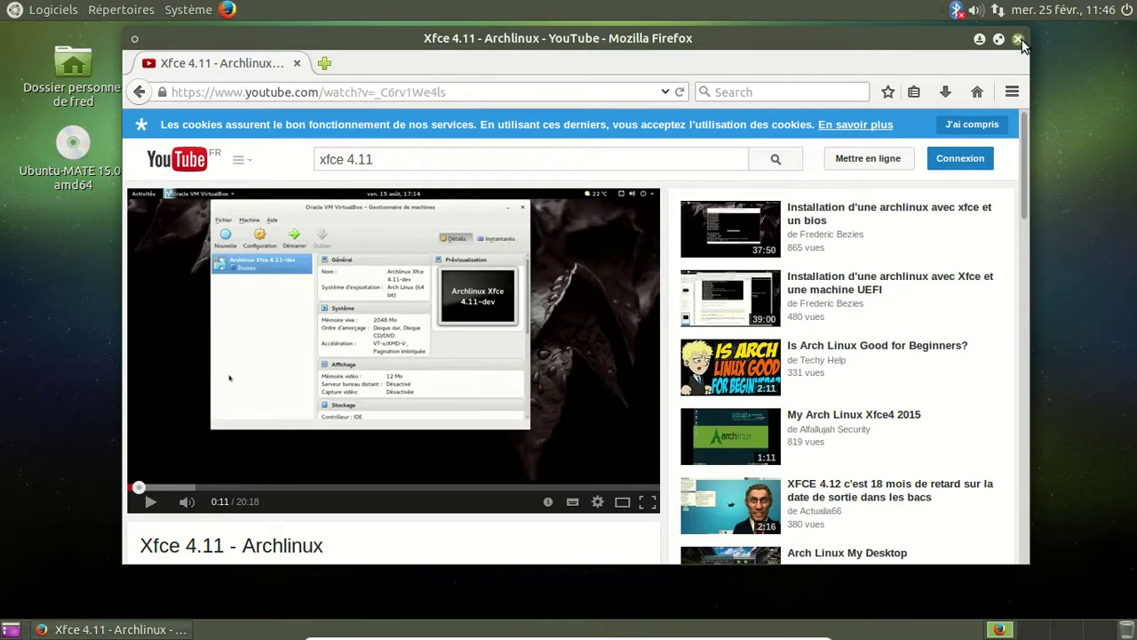
{"action": "left_click", "coordinate": [1019, 40]}
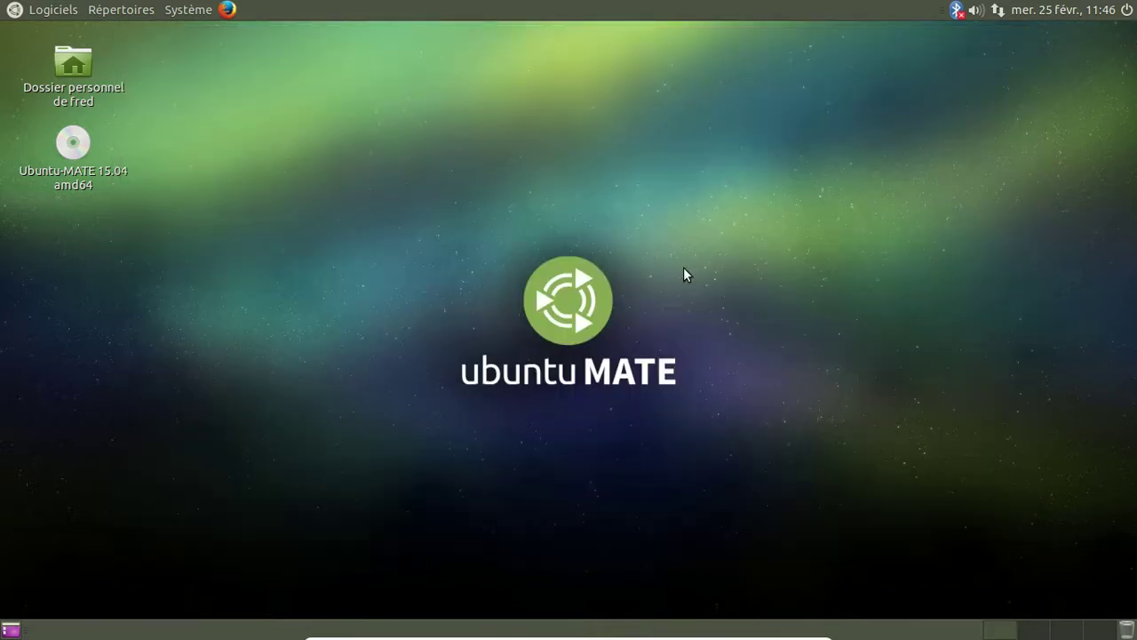
Look over the system administration tools, including the startup disk creator
{"action": "left_click", "coordinate": [184, 10]}
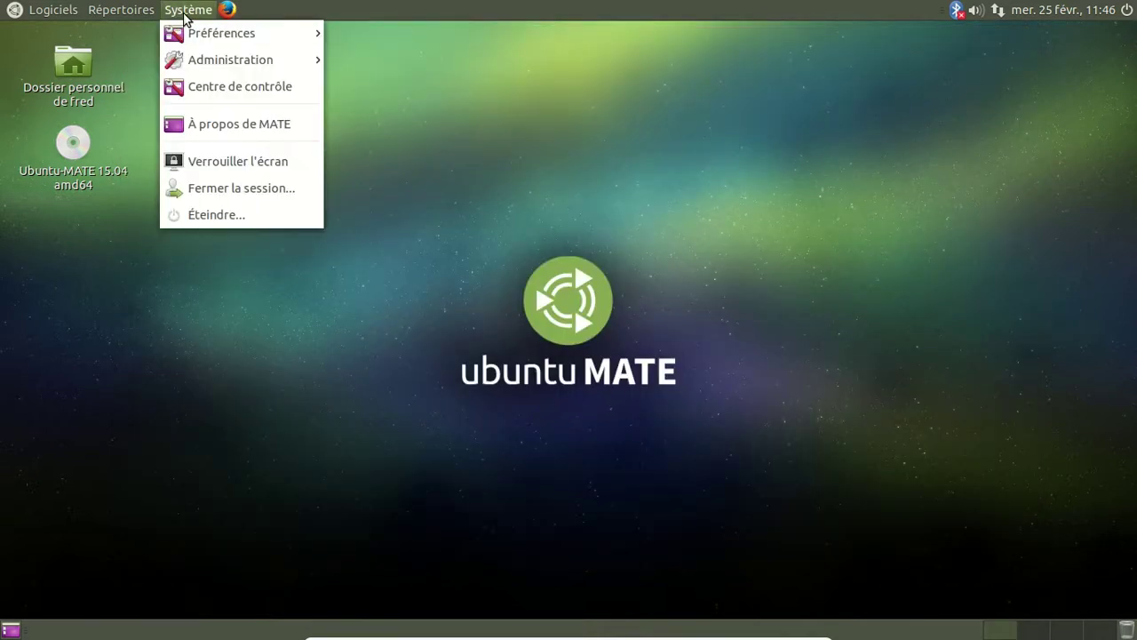
{"action": "mouse_move", "coordinate": [211, 64]}
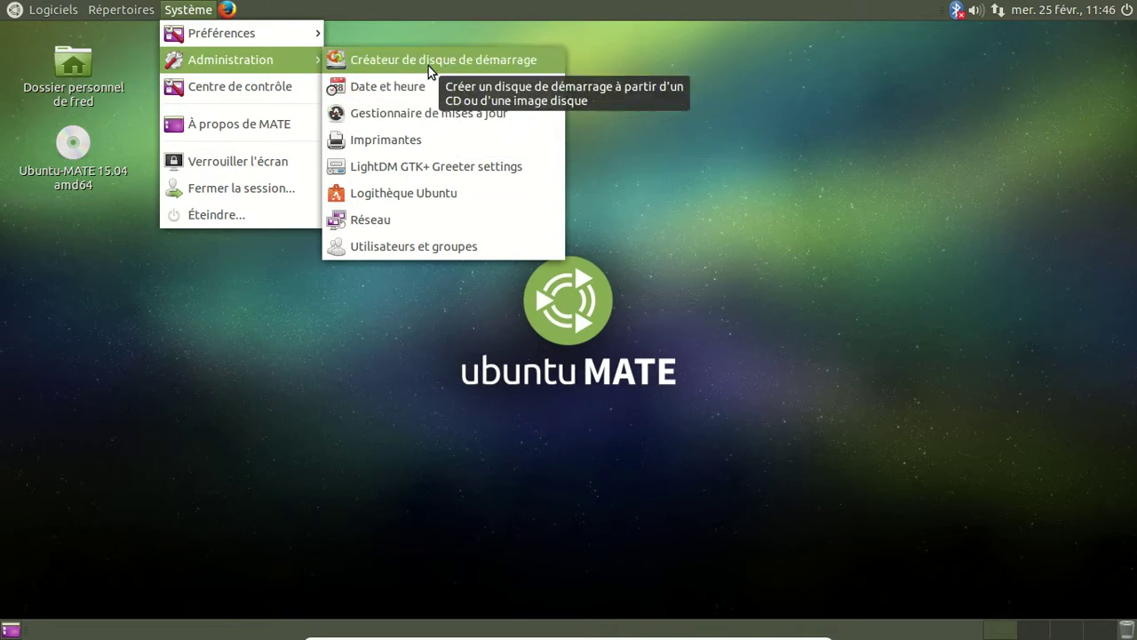
{"action": "left_click", "coordinate": [132, 52]}
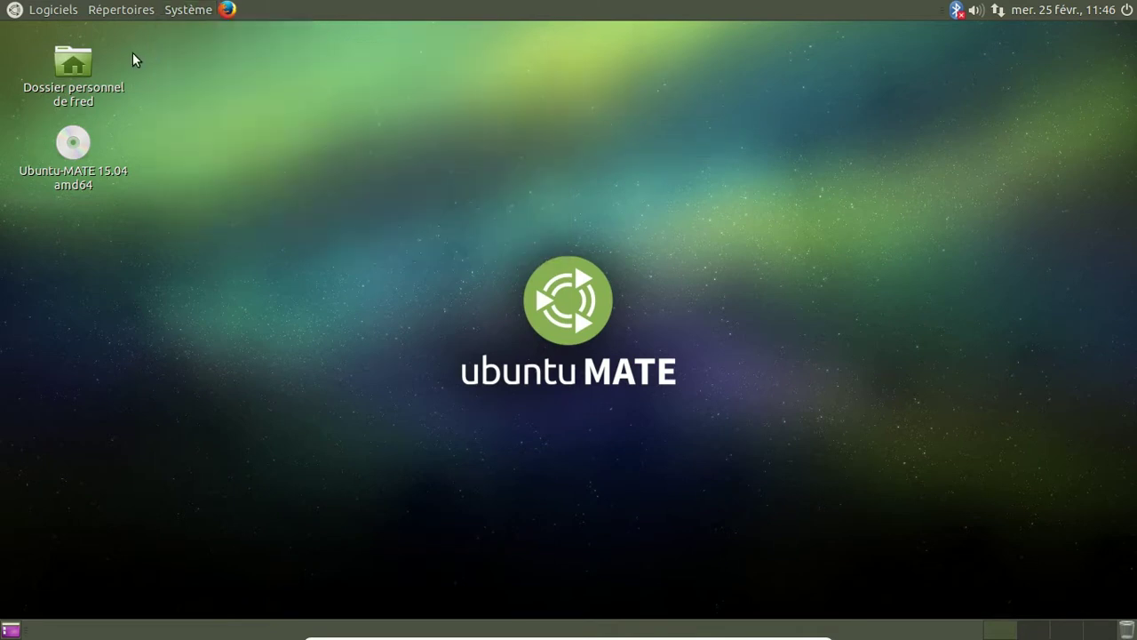
Launch Firefox and go to cdimages.ubuntu.com
{"action": "left_click", "coordinate": [226, 11]}
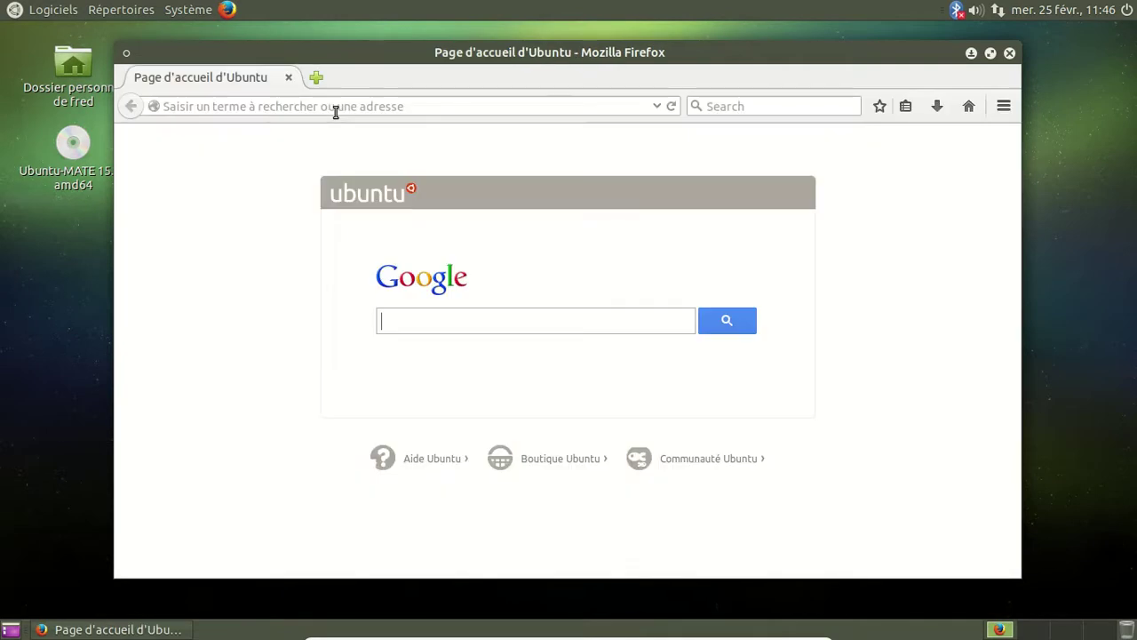
{"action": "left_click", "coordinate": [336, 107]}
{"action": "type", "text": "cdimages.ubu"}
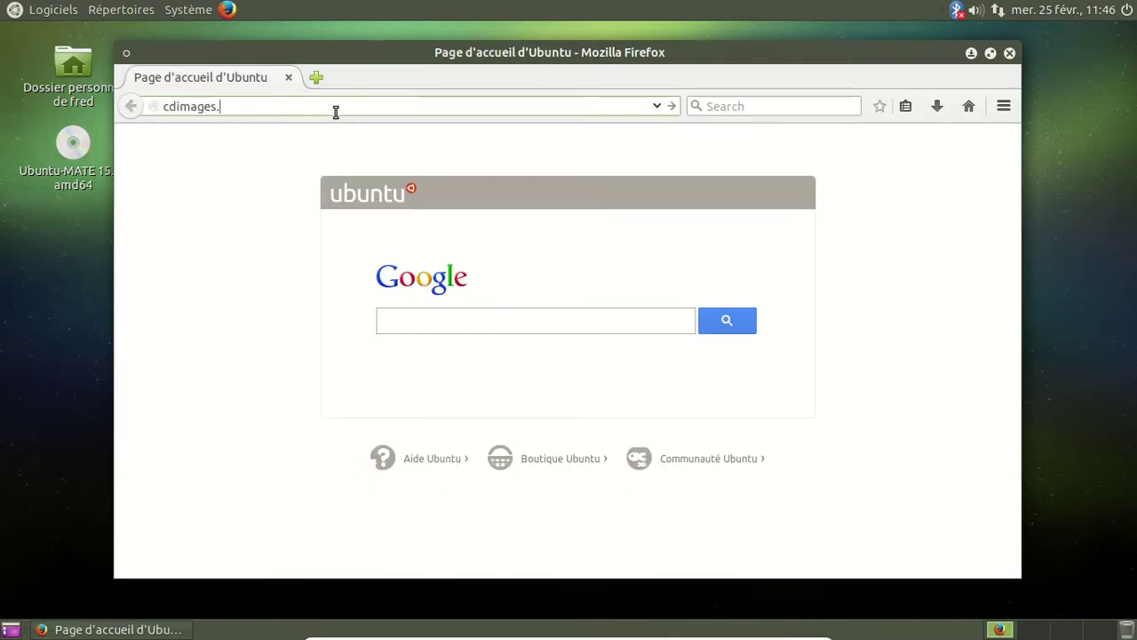
{"action": "key", "text": "BackSpace"}
{"action": "key", "text": "BackSpace"}
{"action": "key", "text": "BackSpace"}
{"action": "type", "text": "b"}
{"action": "key", "text": "BackSpace"}
{"action": "type", "text": "ubuntu"}
{"action": "type", "text": "om"}
{"action": "key", "text": "Return"}
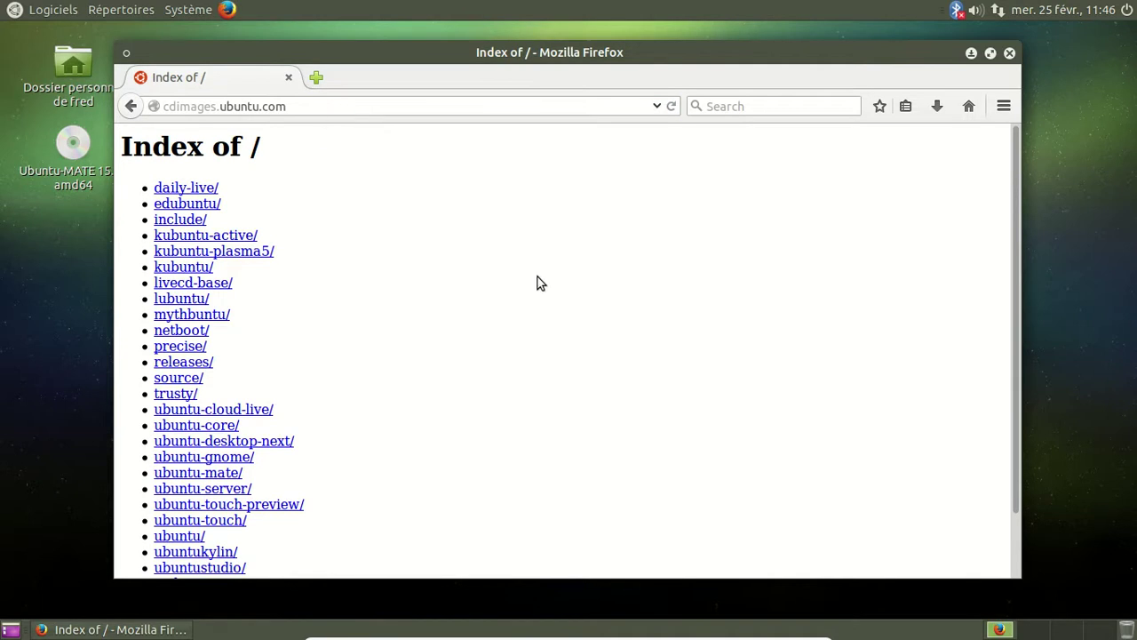
Open the current daily-live build directory of ubuntu-mate from the image index
{"action": "scroll", "coordinate": [533, 282], "scroll_direction": "down", "scroll_amount": 2}
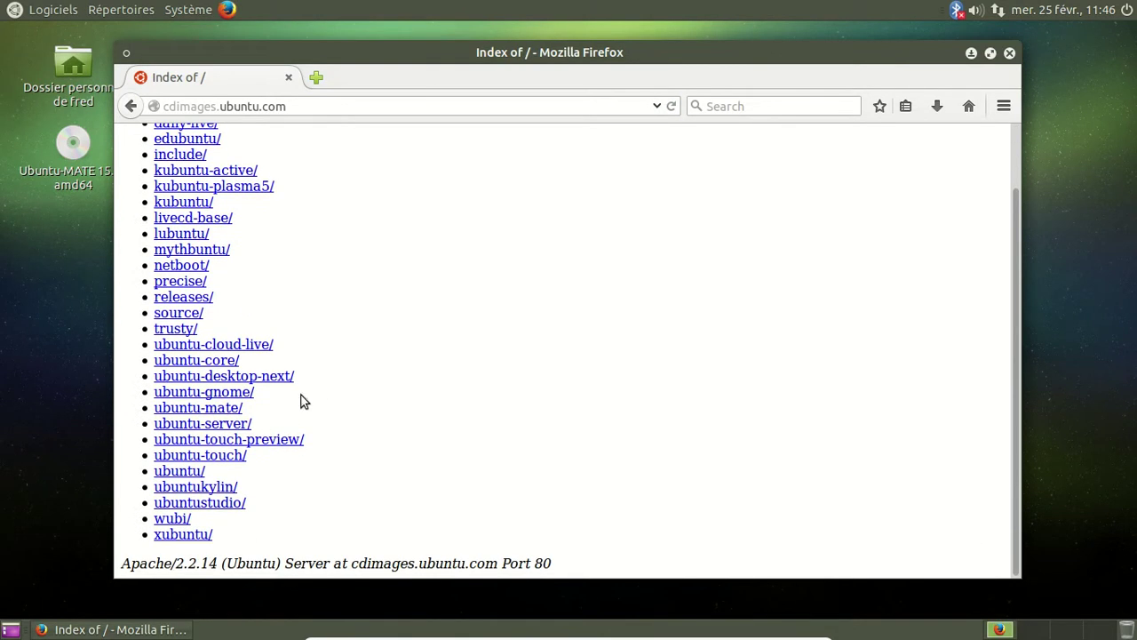
{"action": "left_click", "coordinate": [227, 409]}
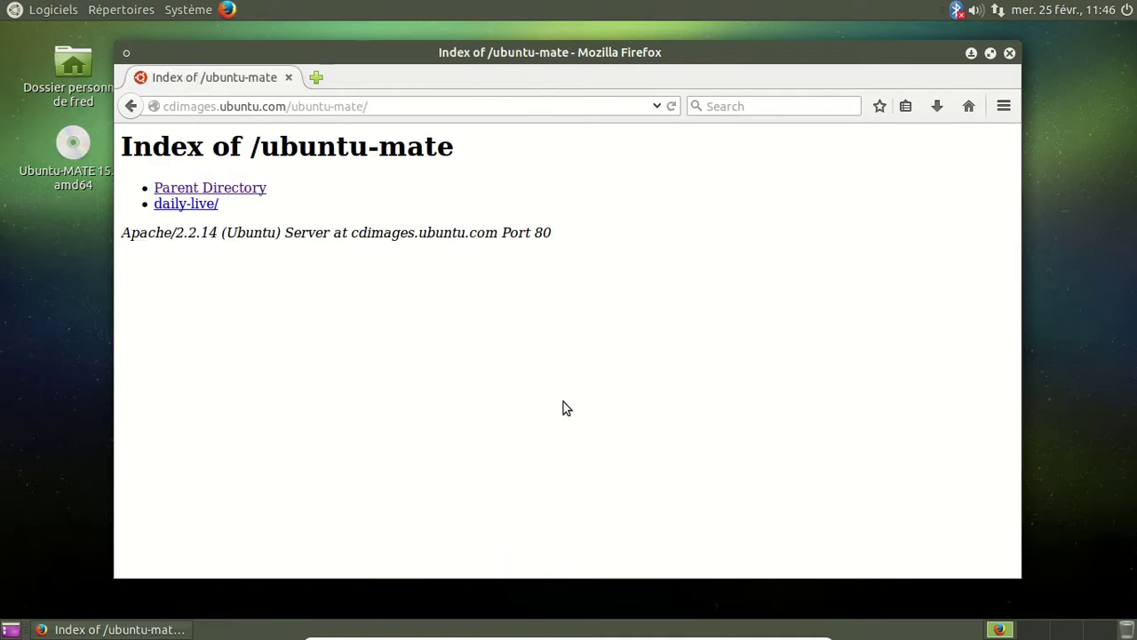
{"action": "left_click", "coordinate": [197, 205]}
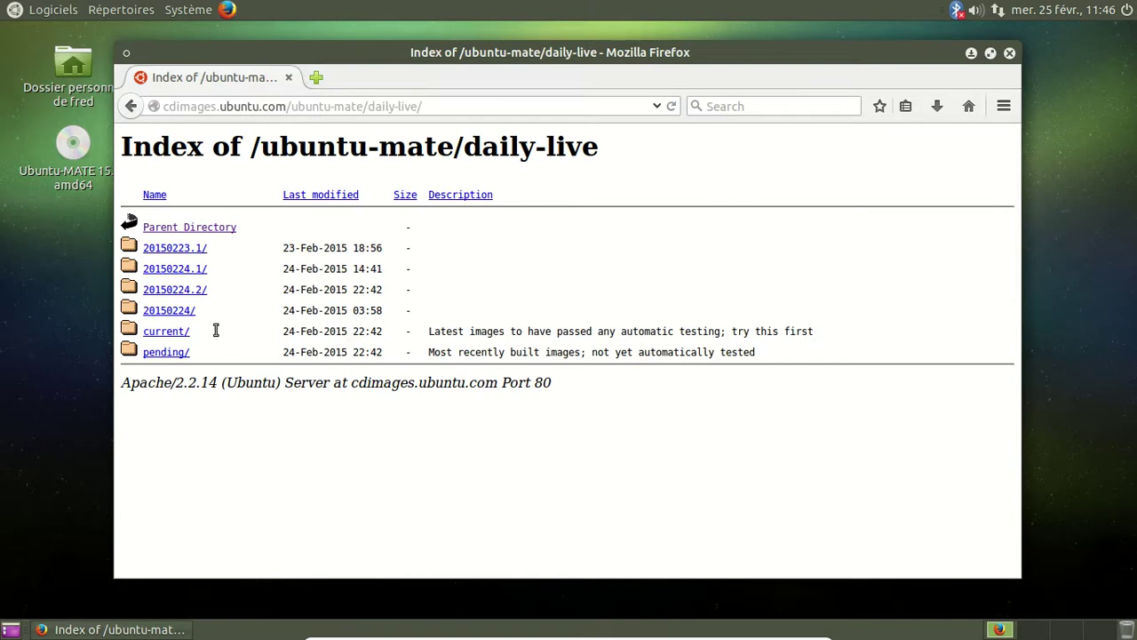
{"action": "left_click", "coordinate": [182, 331]}
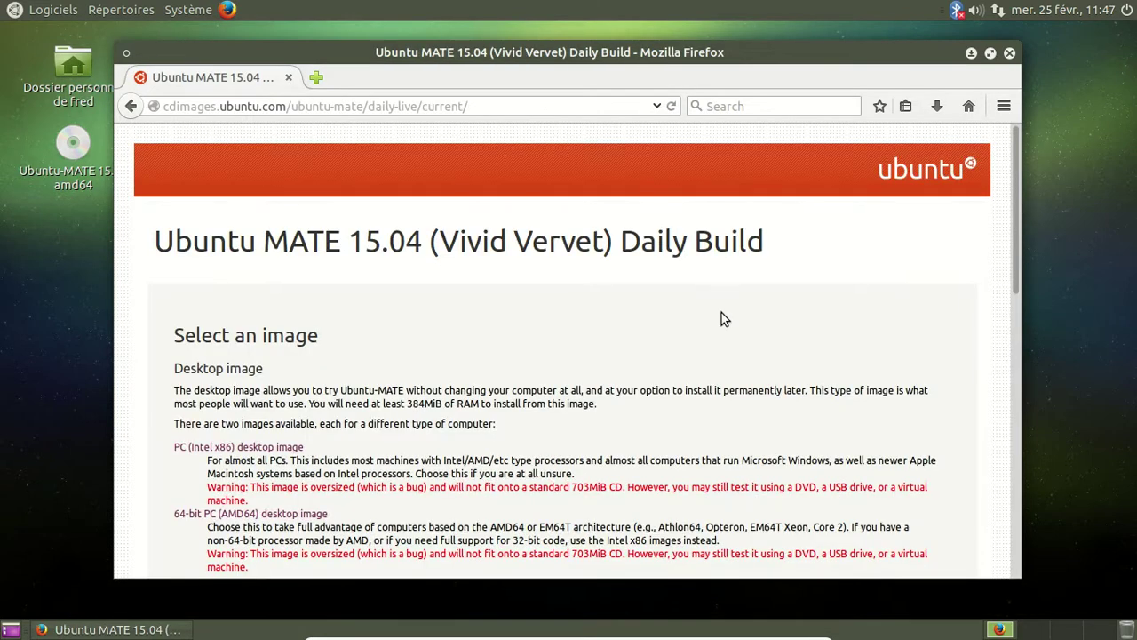
Look through the Ubuntu MATE 15.04 daily build images and file list, and close the browser
{"action": "scroll", "coordinate": [721, 318], "scroll_direction": "down", "scroll_amount": 10}
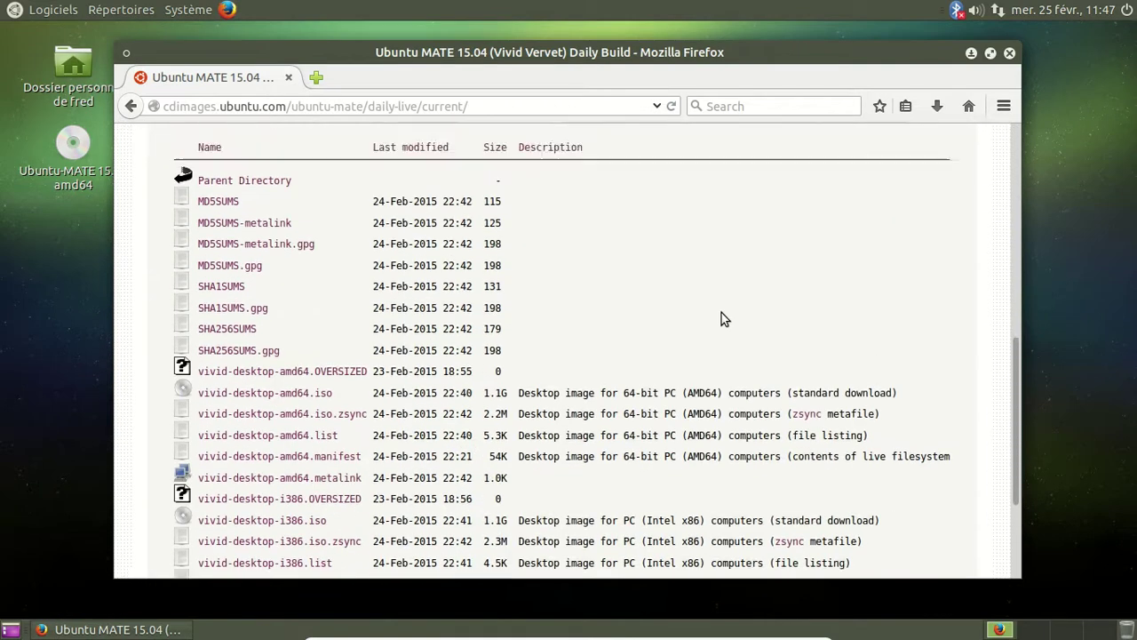
{"action": "scroll", "coordinate": [722, 318], "scroll_direction": "up", "scroll_amount": 5}
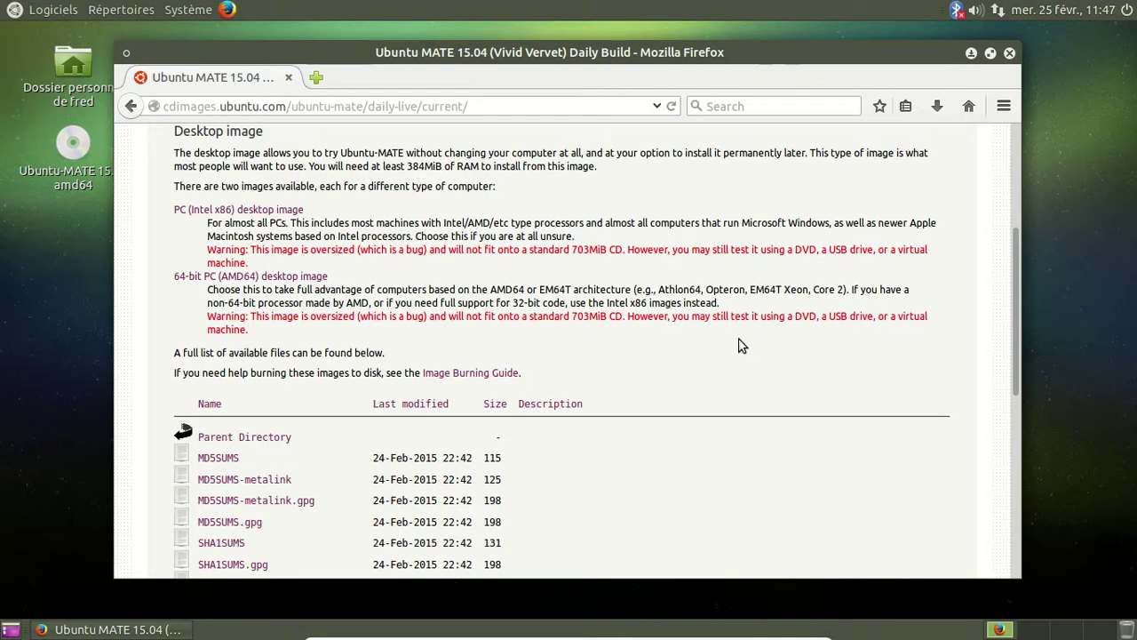
{"action": "left_click", "coordinate": [1009, 53]}
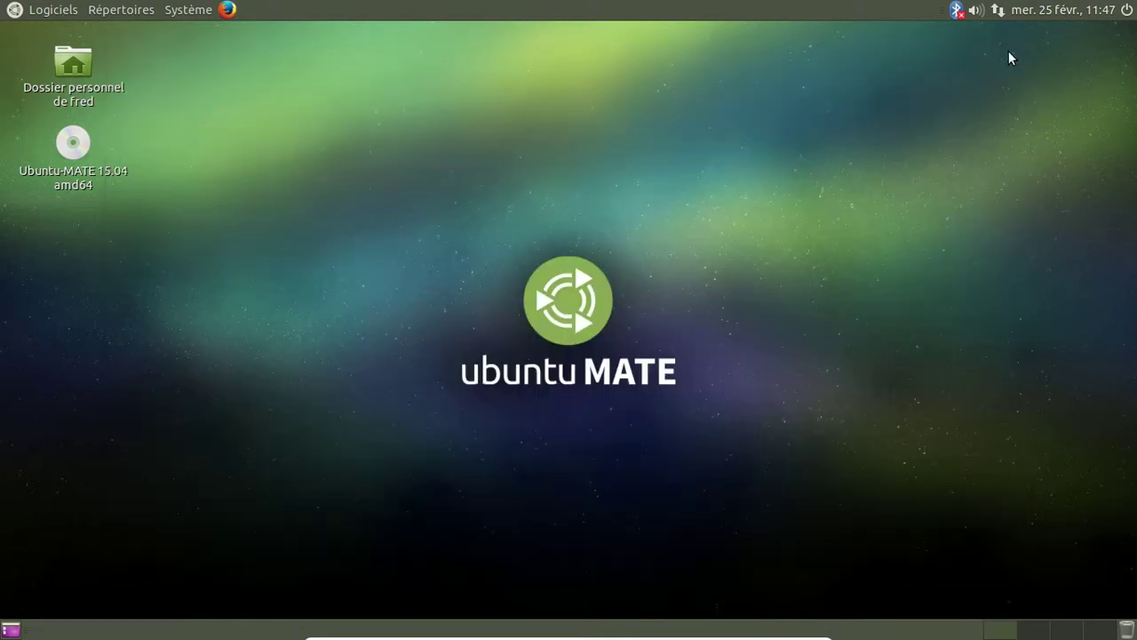
Shut down the Ubuntu MATE virtual machine
{"action": "left_click", "coordinate": [1126, 9]}
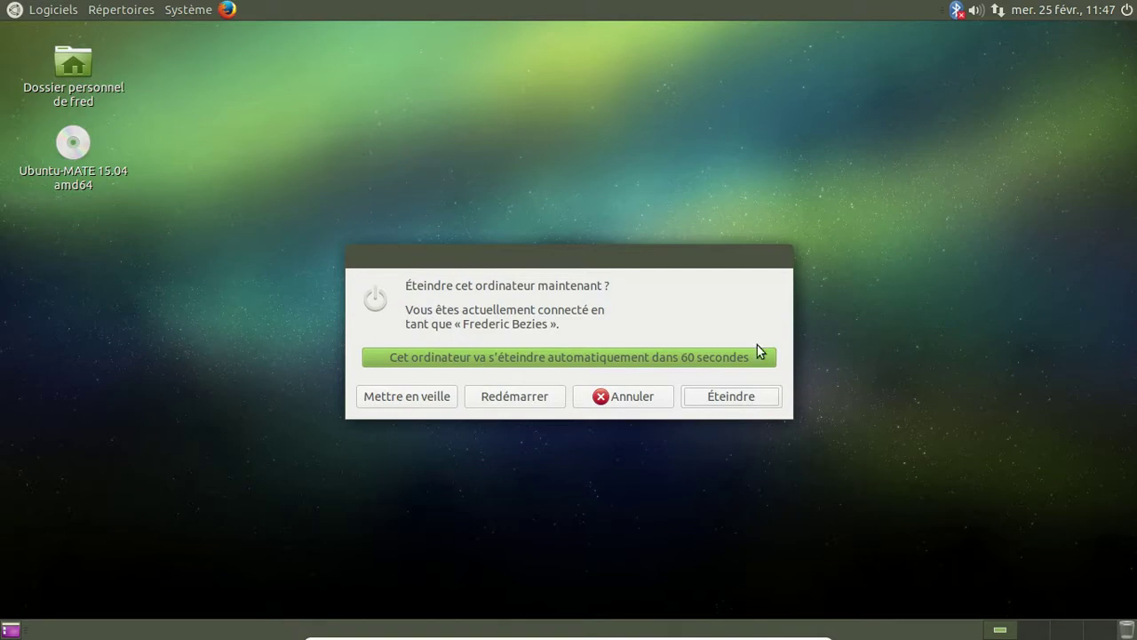
{"action": "left_click", "coordinate": [732, 399]}
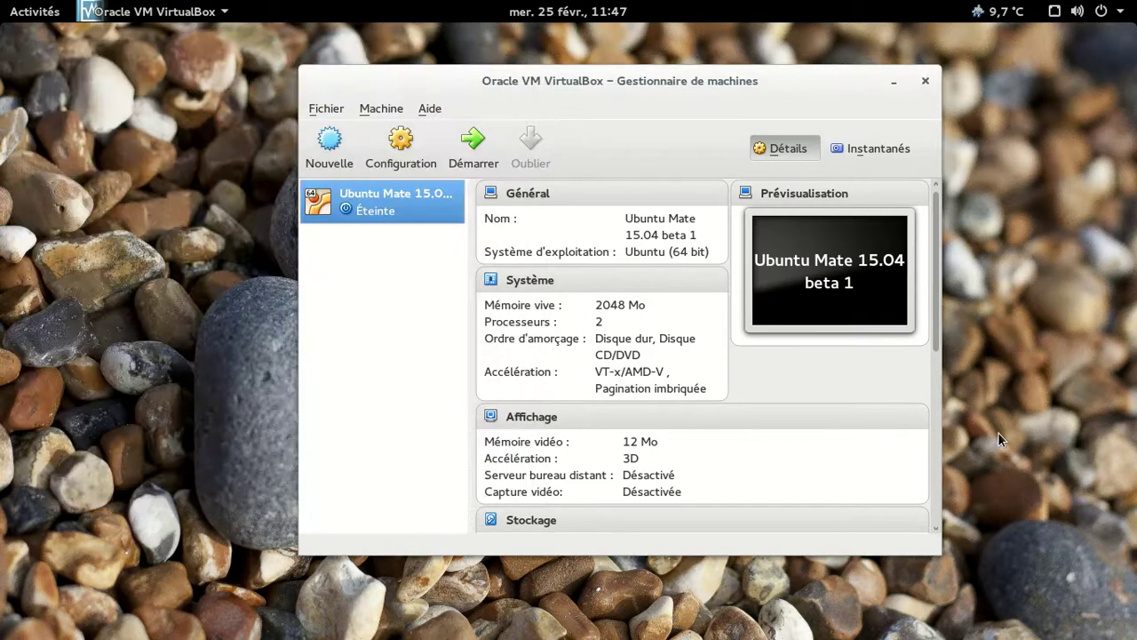
Bring up the host screen recorder's options for ending the recording
{"action": "key", "text": "super+m"}
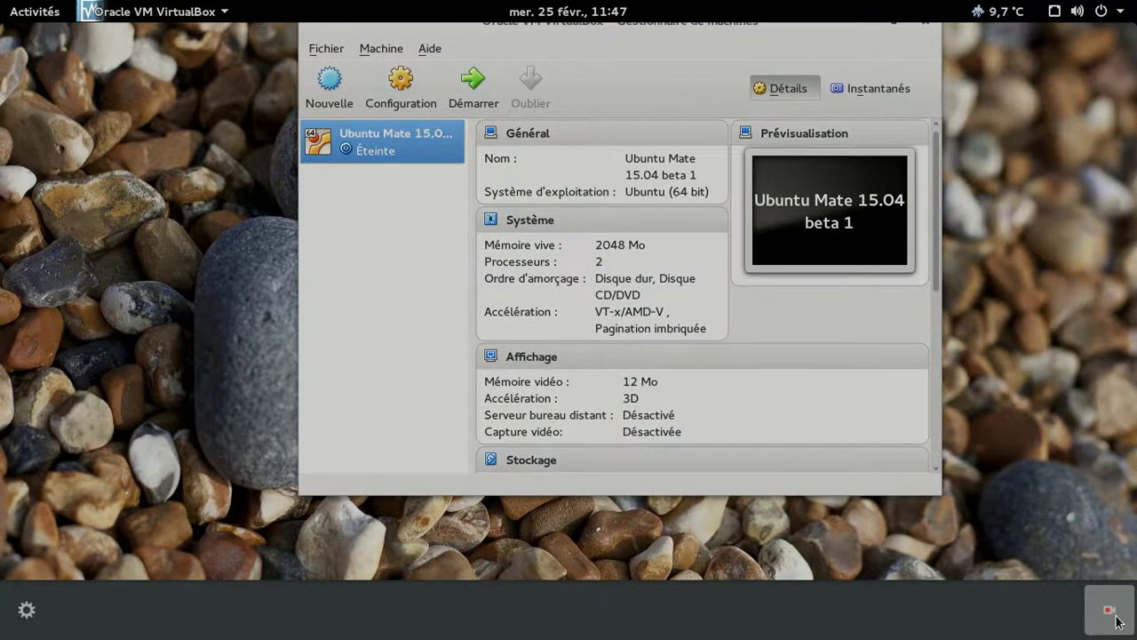
{"action": "left_click", "coordinate": [1117, 620]}
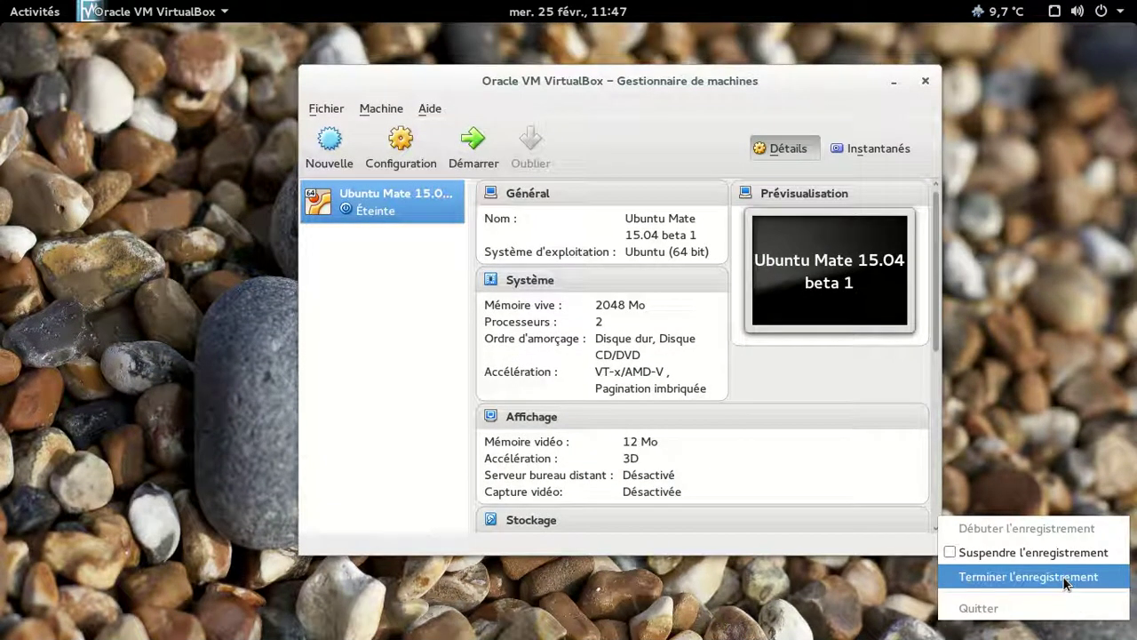